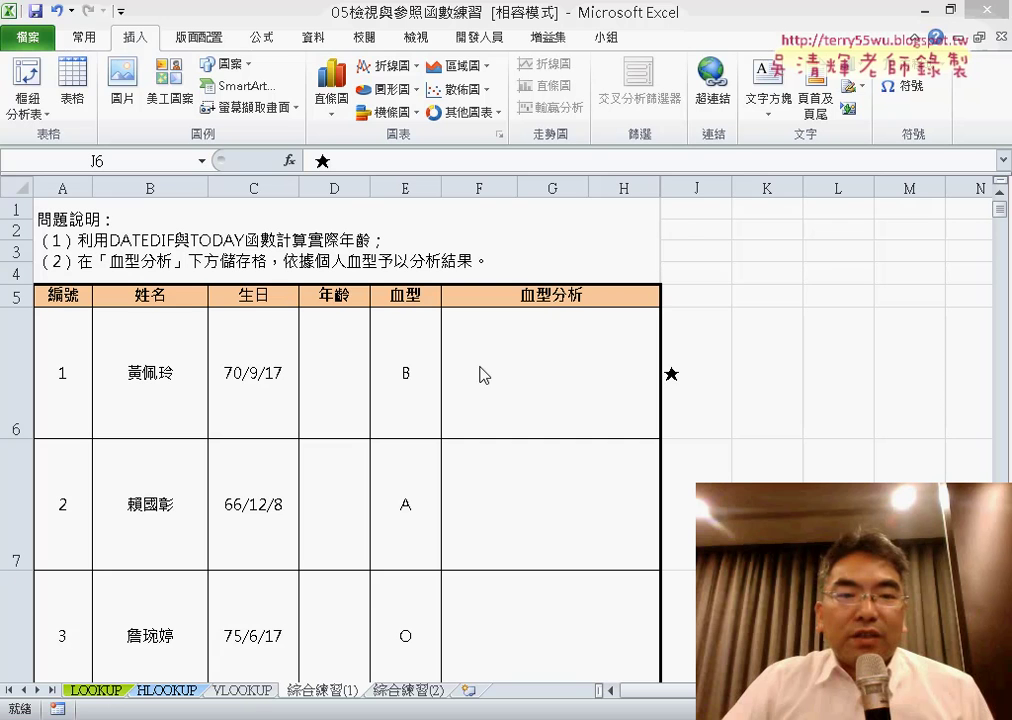
# Enter =DATEDIF(C6,TODAY(),"Y") in D6 and fill it down to D8, showing 35, 39, 30
pyautogui.click(341, 376)
pyautogui.click(344, 162)
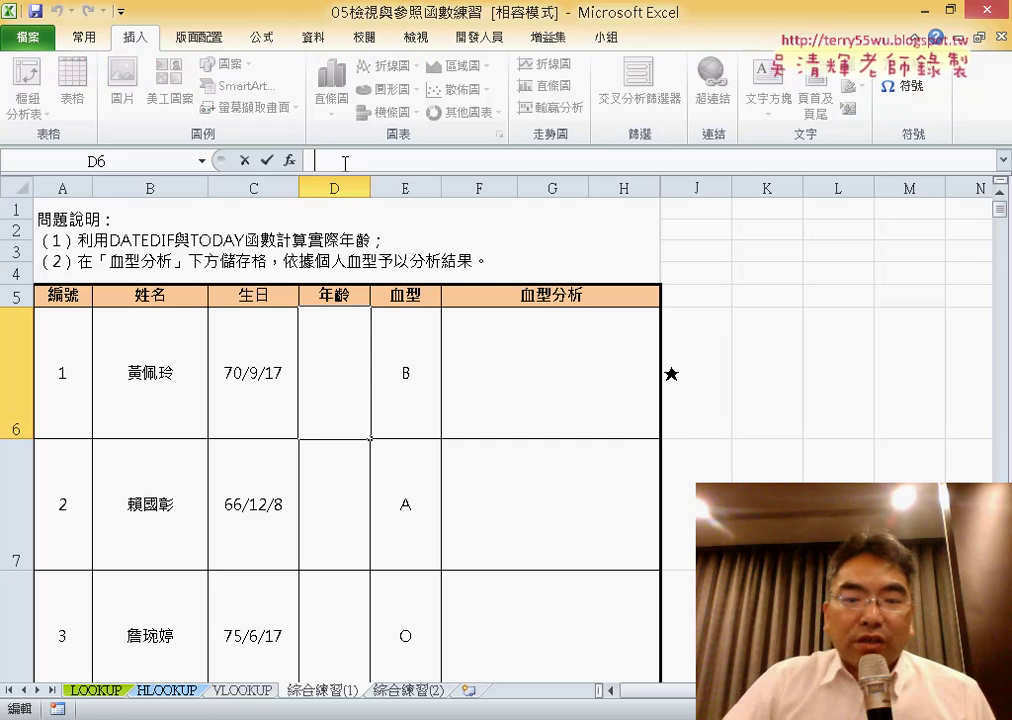
pyautogui.write('=d')
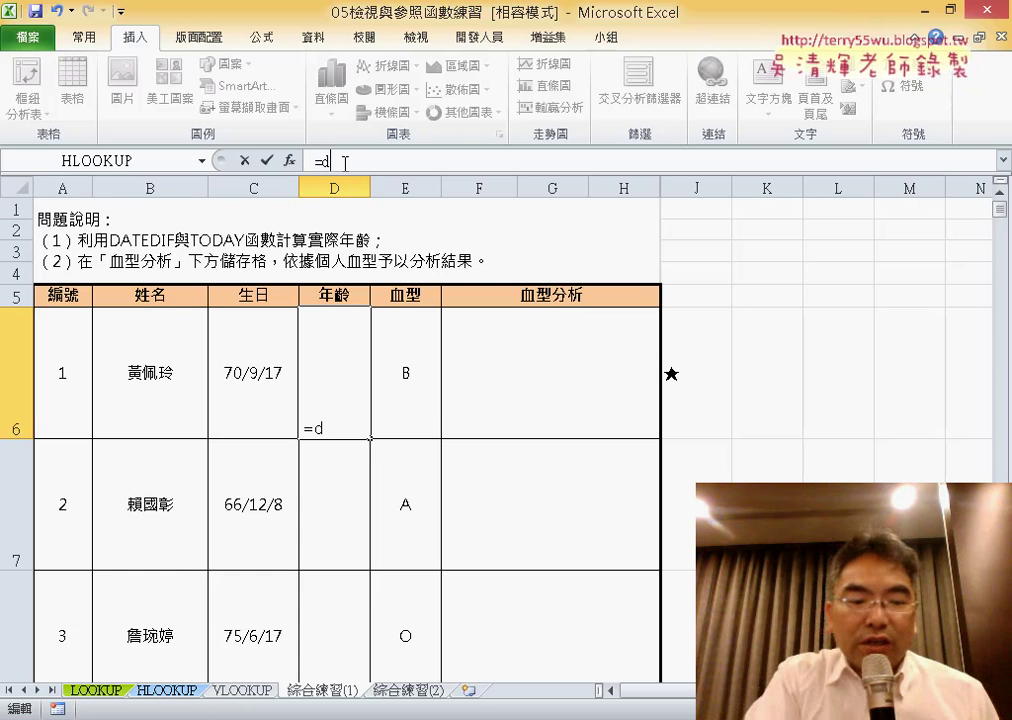
pyautogui.write('ate')
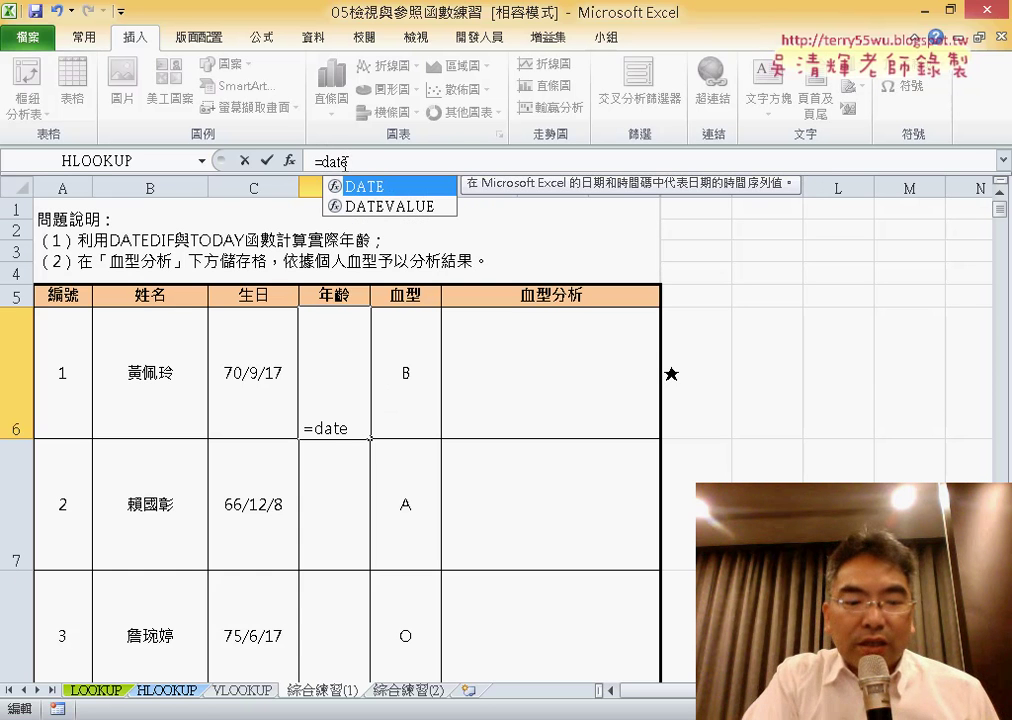
pyautogui.write('dif')
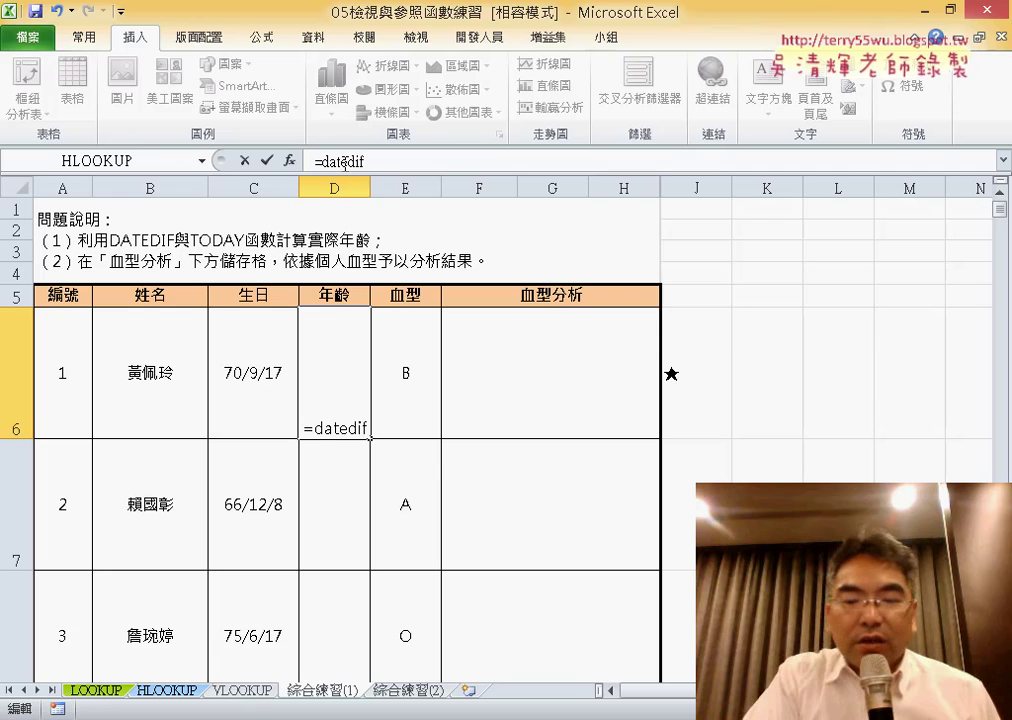
pyautogui.write('(')
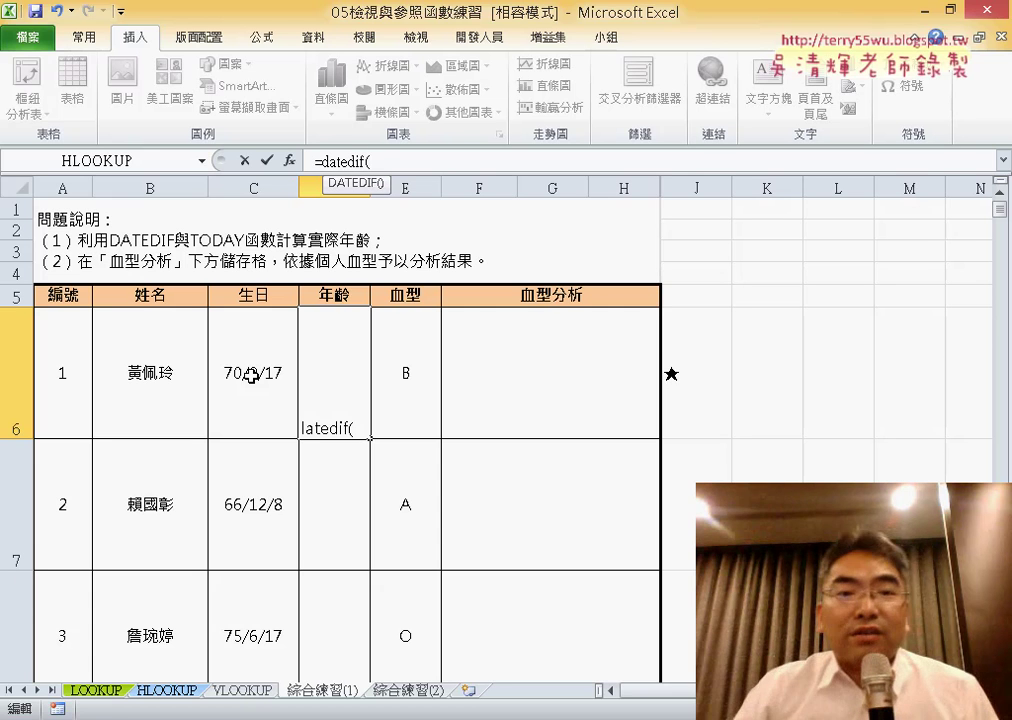
pyautogui.click(251, 375)
pyautogui.write(',')
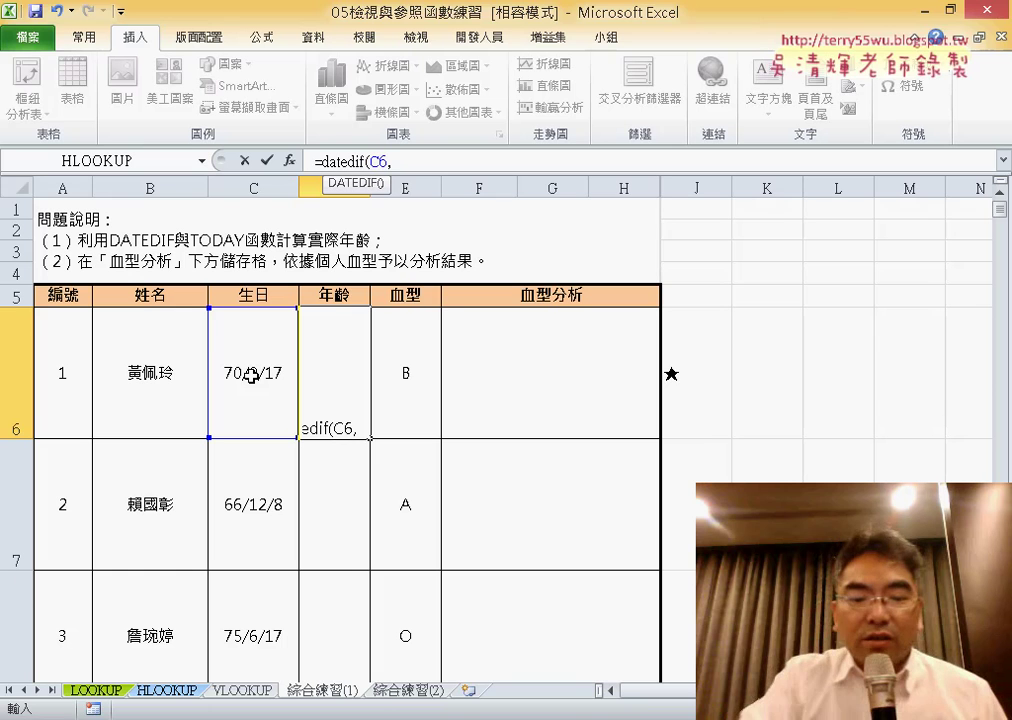
pyautogui.write('to')
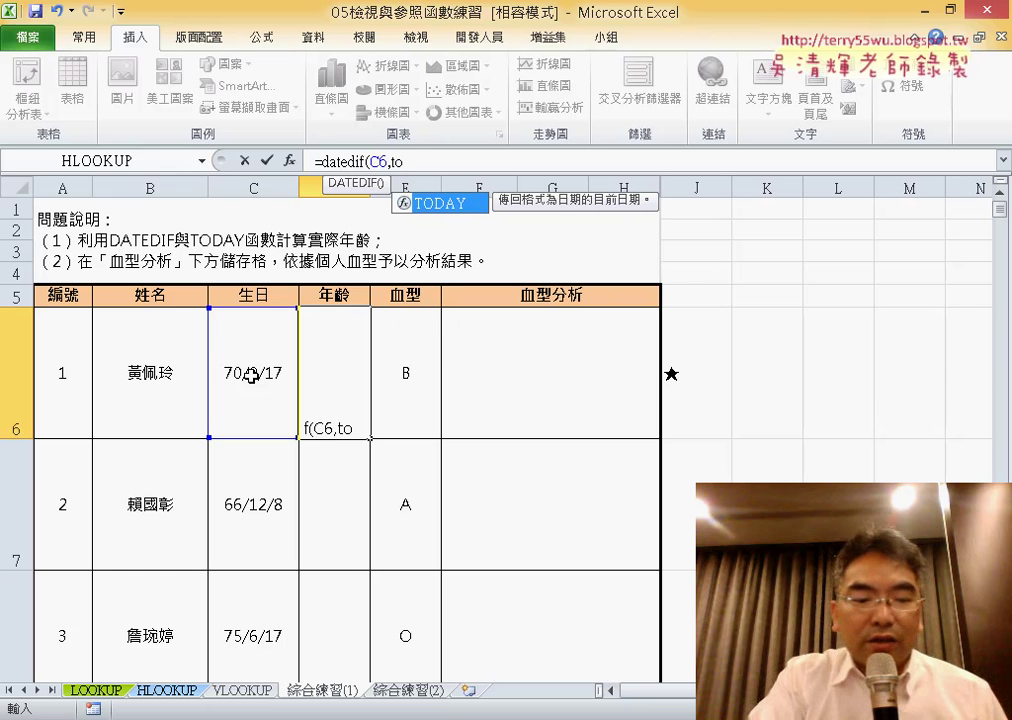
pyautogui.write('day')
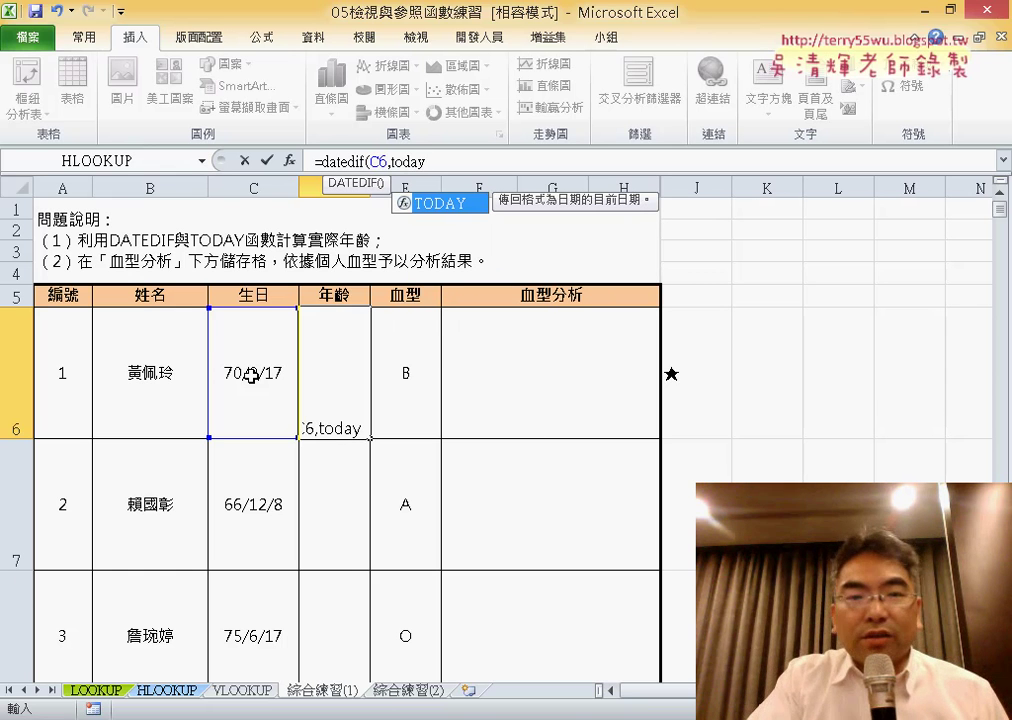
pyautogui.write('(')
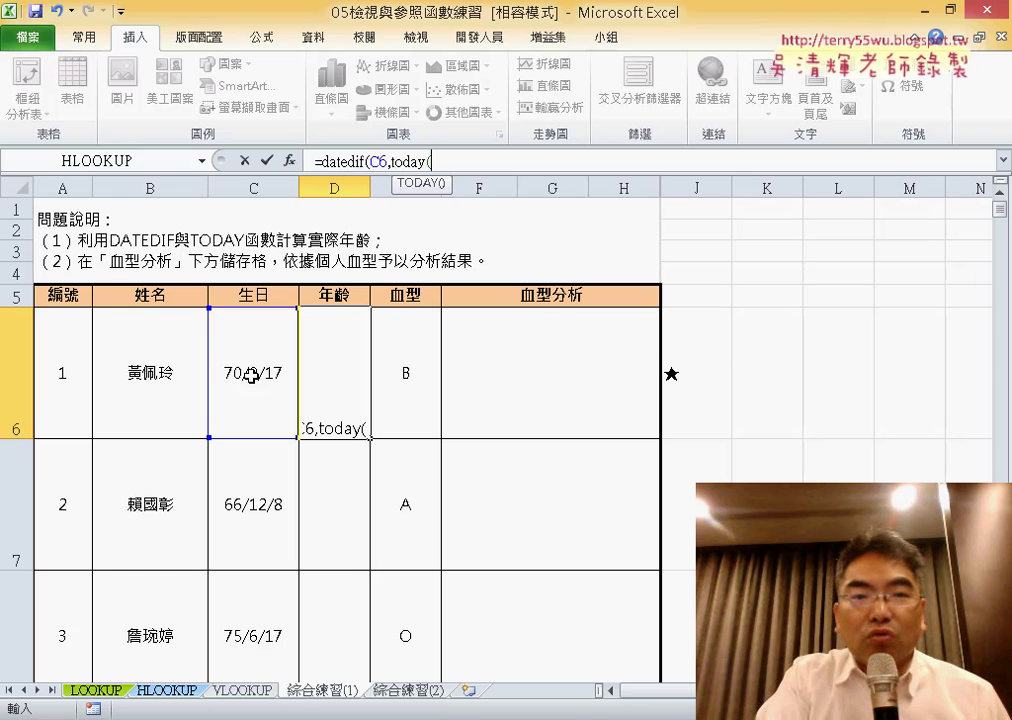
pyautogui.write('),"')
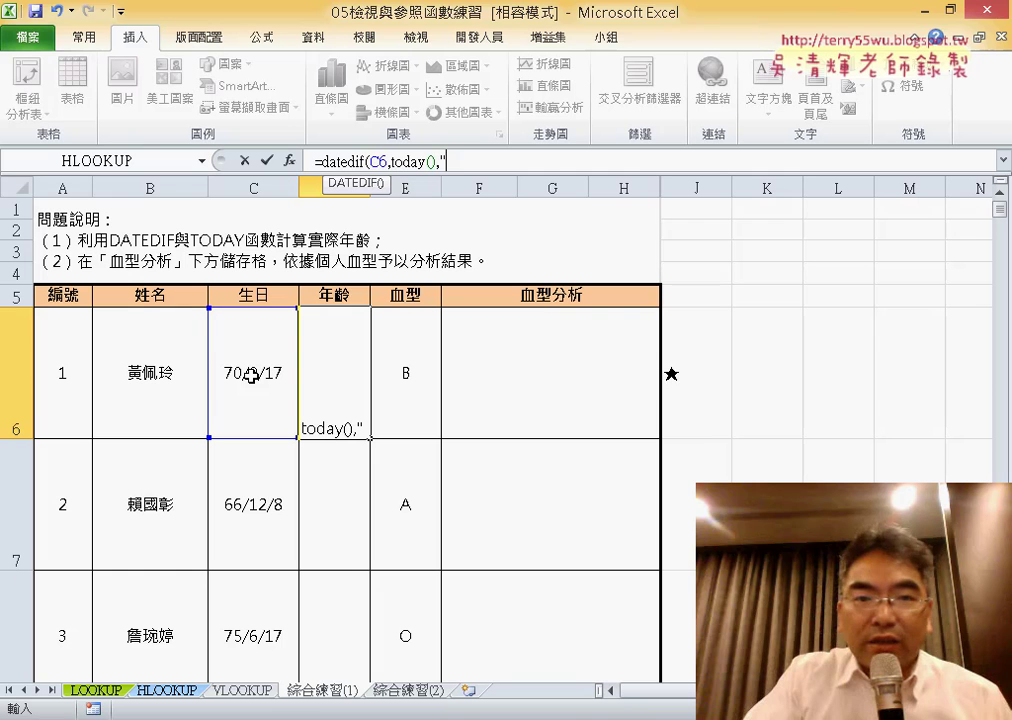
pyautogui.write('Y')
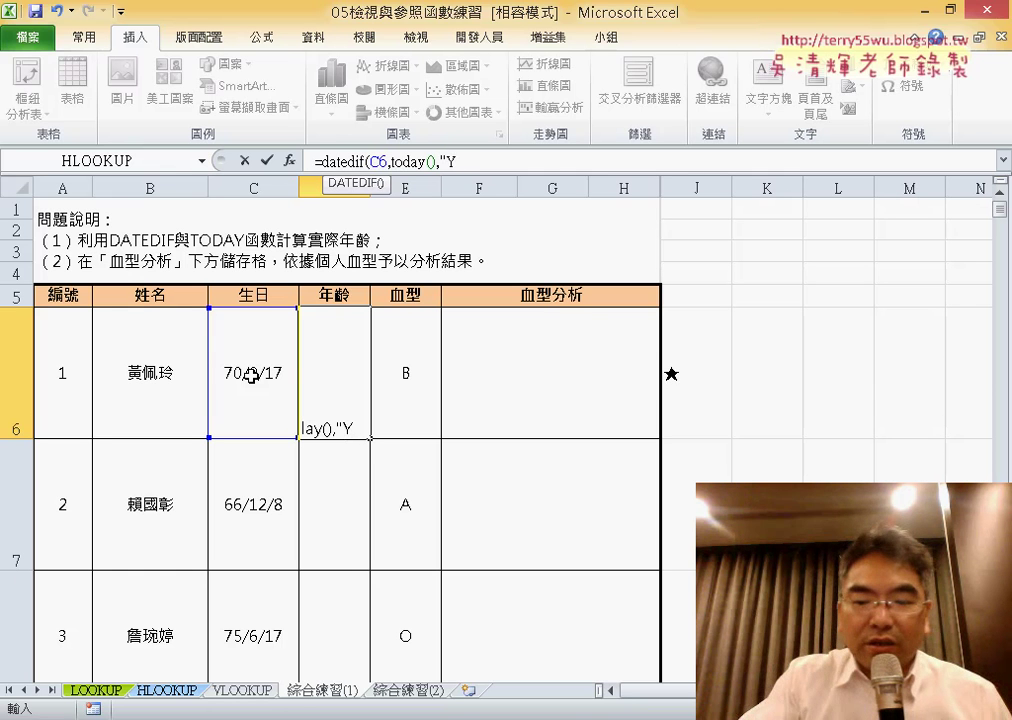
pyautogui.write('")')
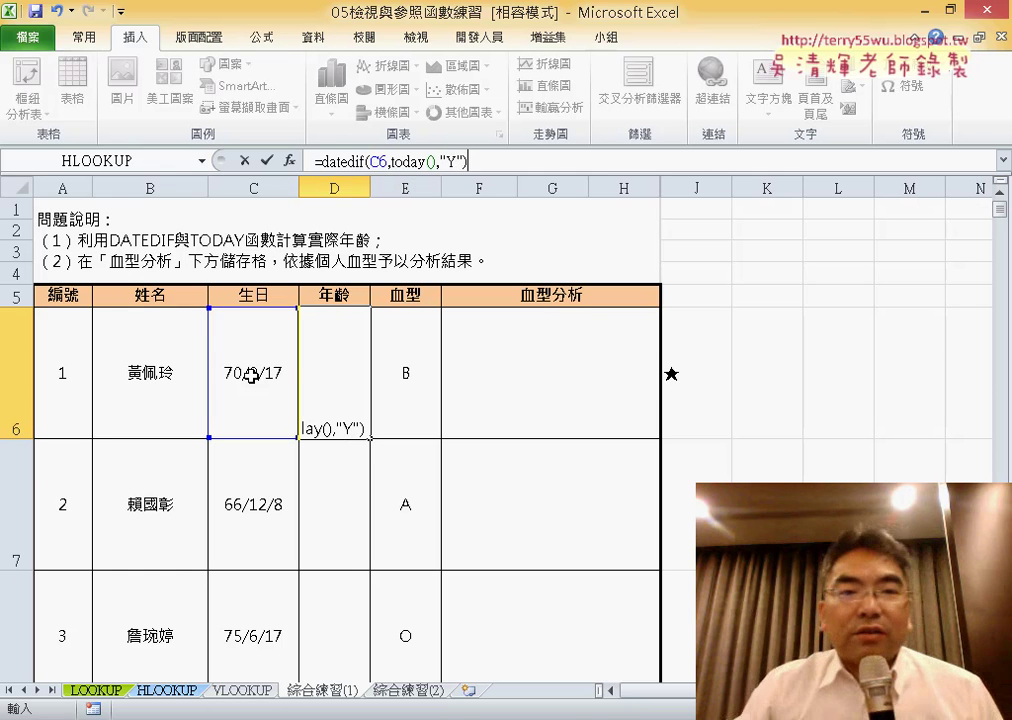
pyautogui.click(266, 160)
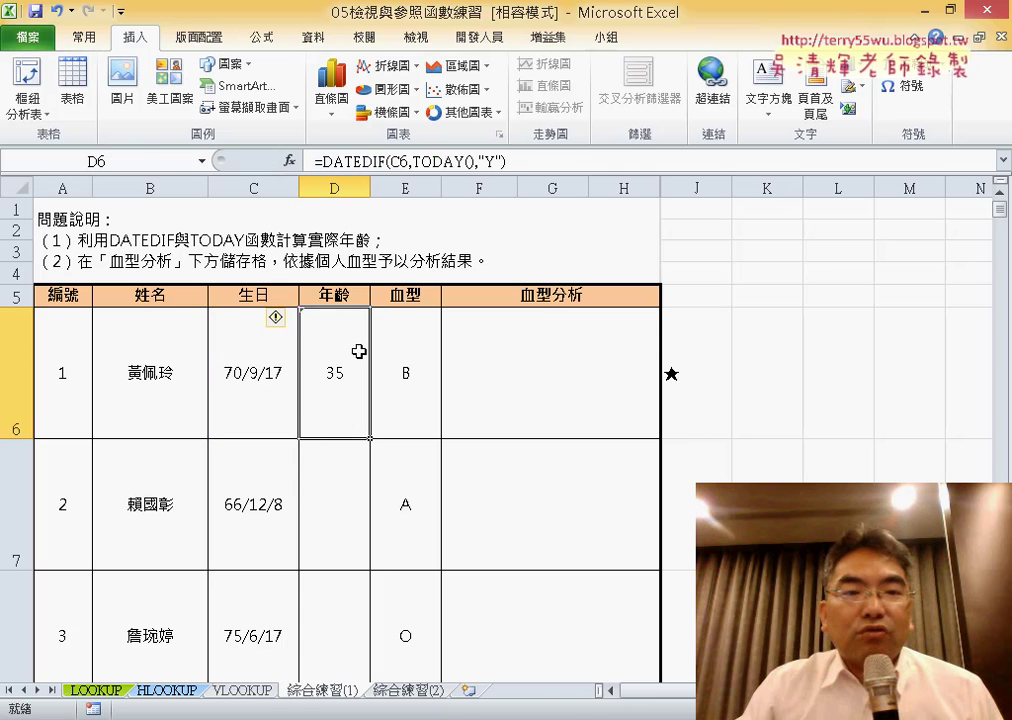
pyautogui.doubleClick(369, 440)
# Append &"歲" to D6's DATEDIF formula and fill it down to D8
pyautogui.click(350, 367)
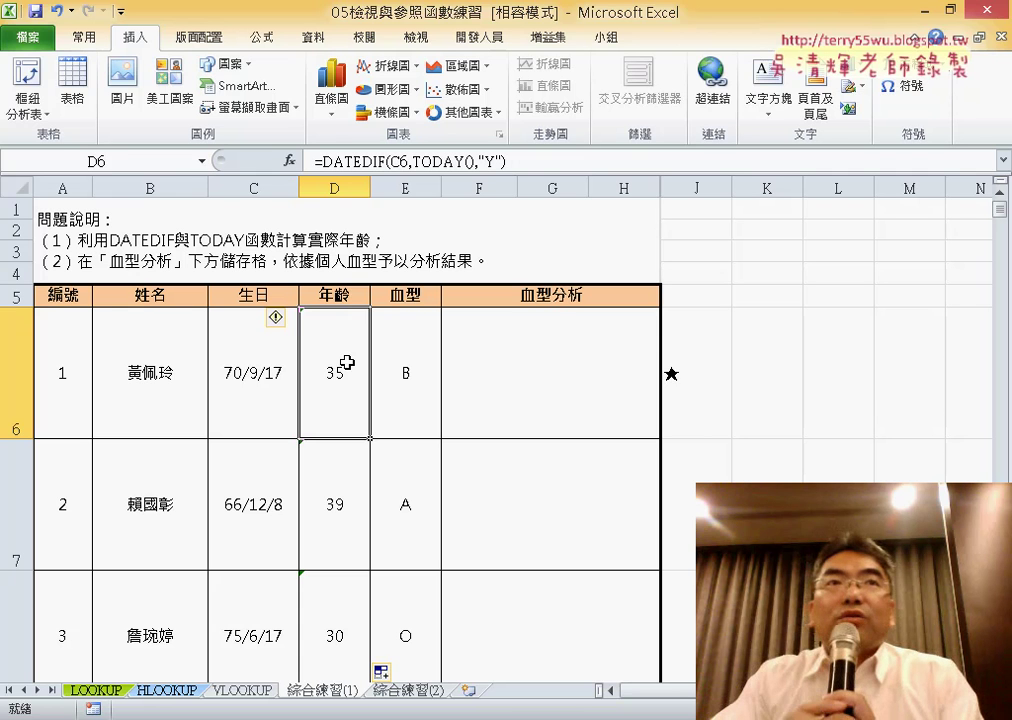
pyautogui.click(546, 163)
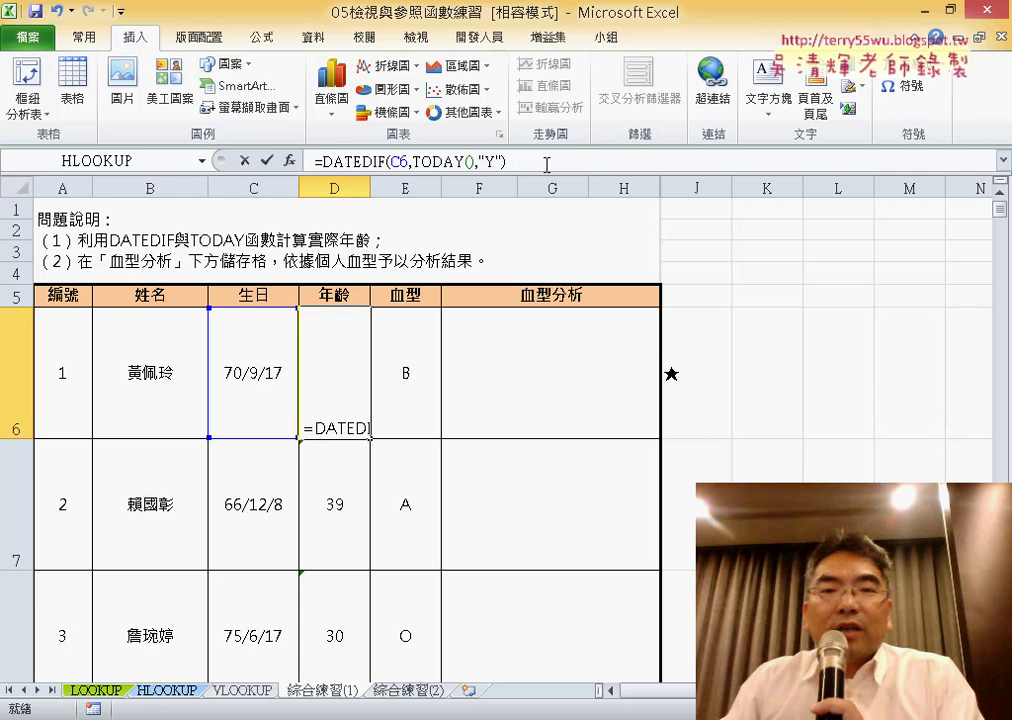
pyautogui.click(546, 163)
pyautogui.write('&')
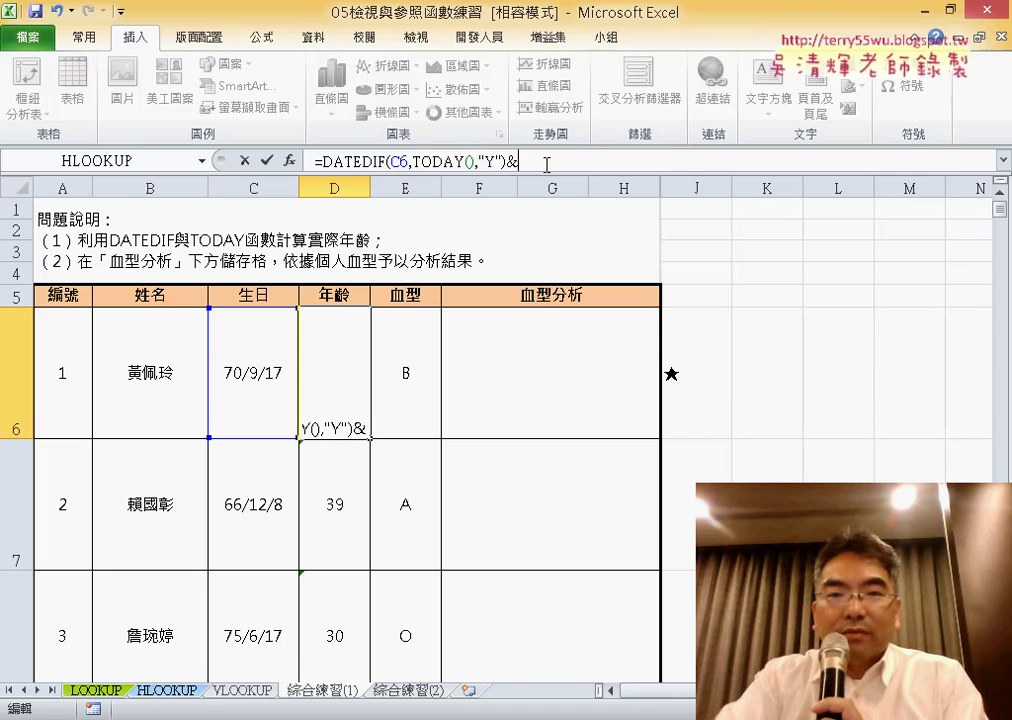
pyautogui.write('"')
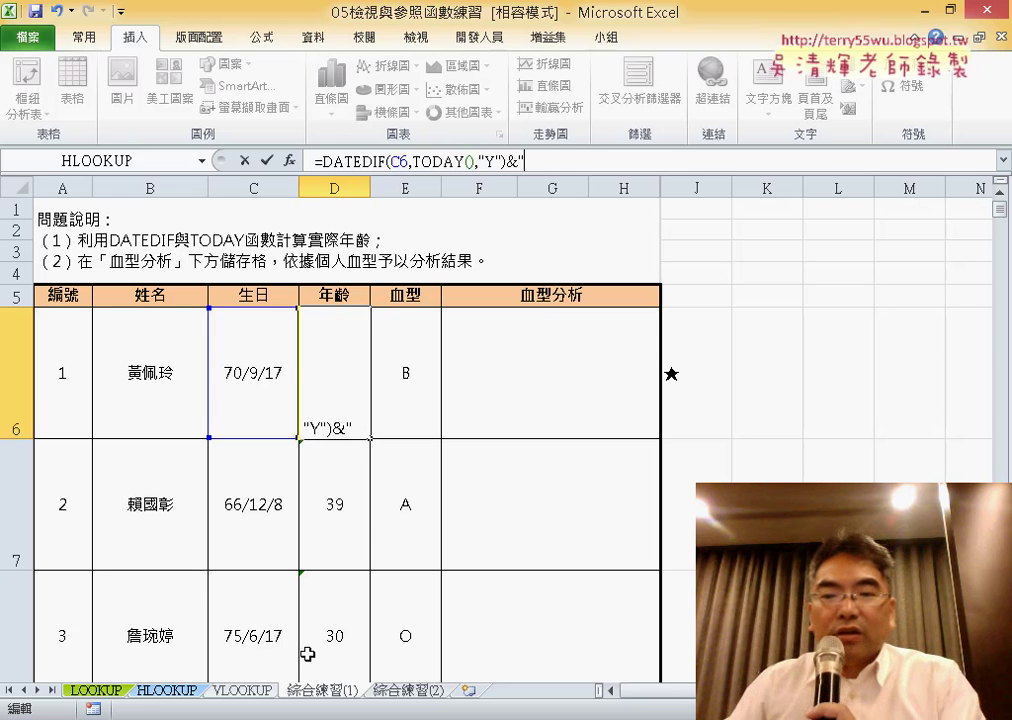
pyautogui.write('ㄙ')
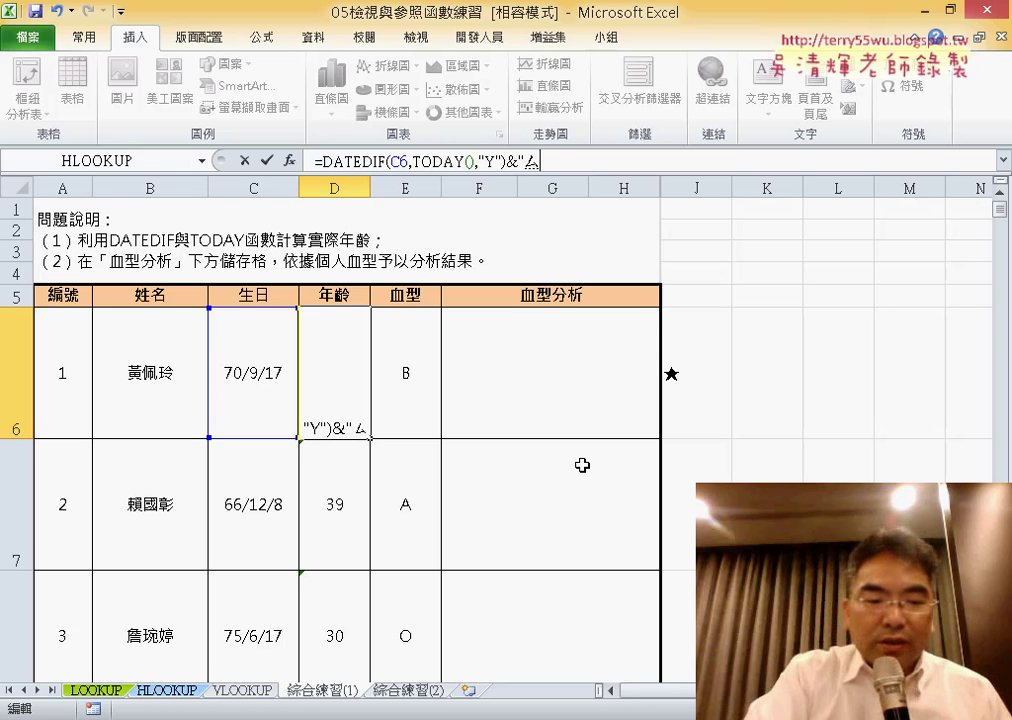
pyautogui.write('ㄨㄟ4')
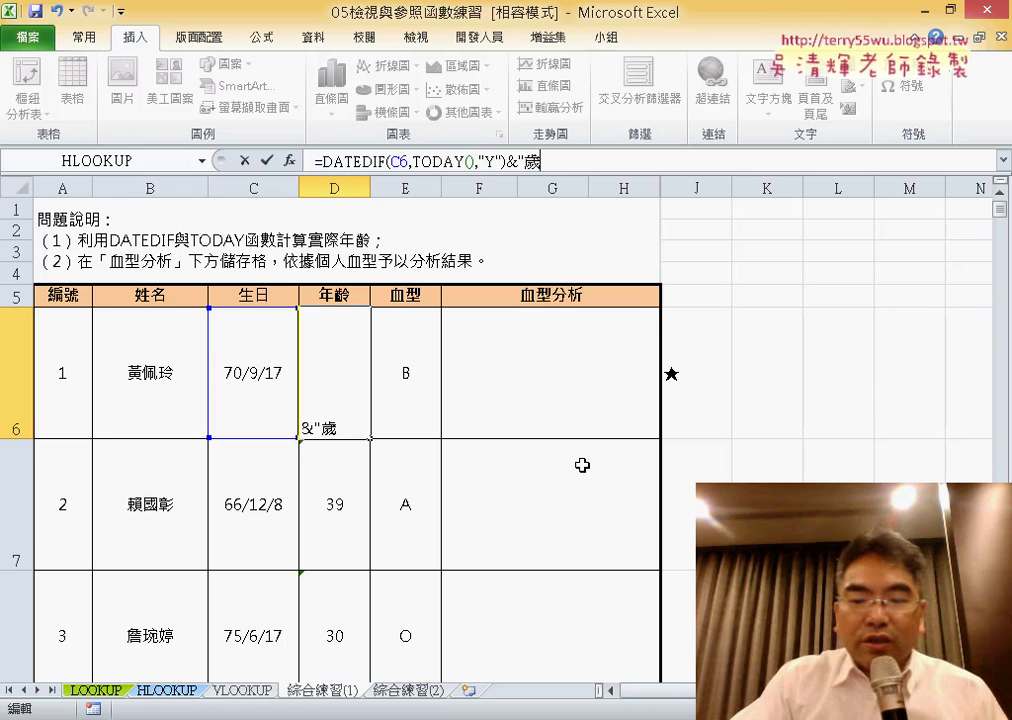
pyautogui.write('"')
pyautogui.press('Return')
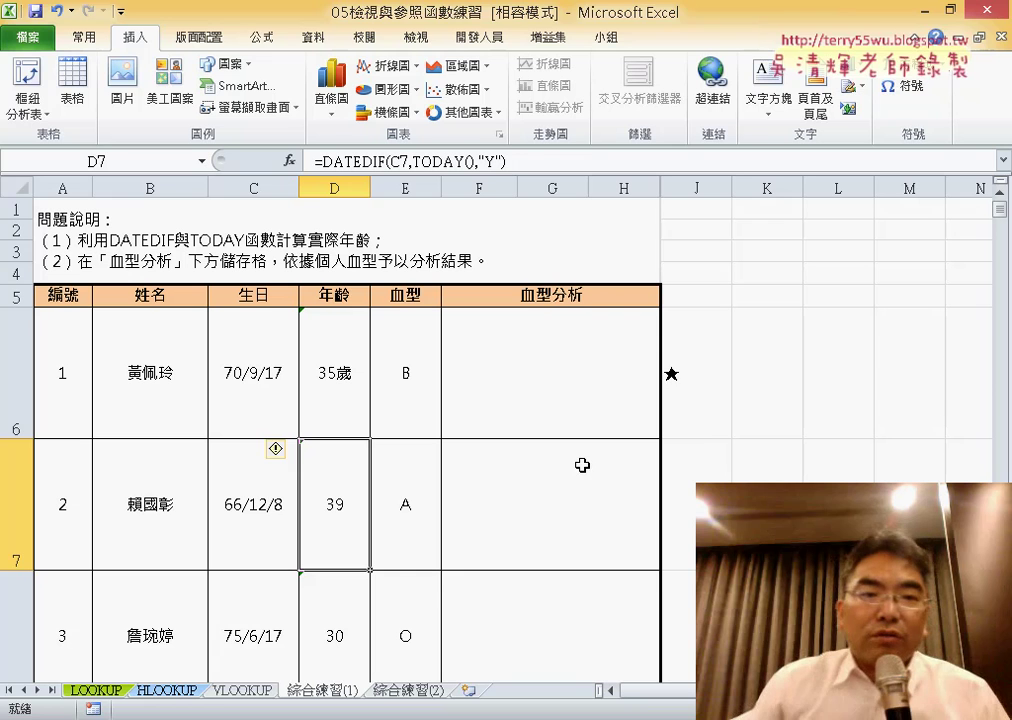
pyautogui.click(356, 401)
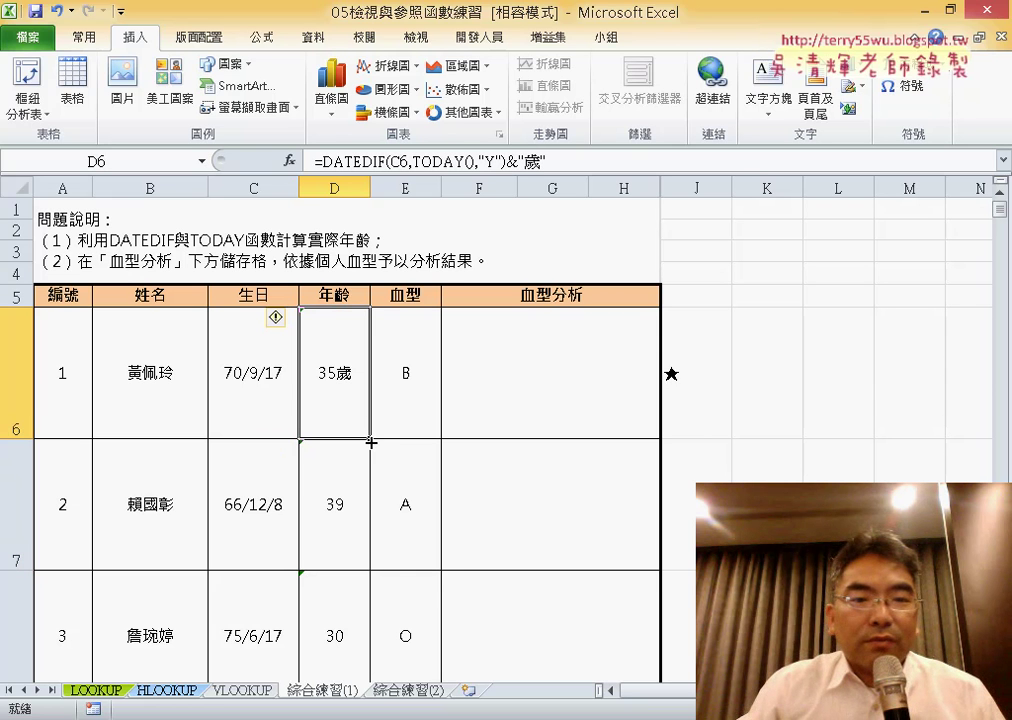
pyautogui.doubleClick(371, 441)
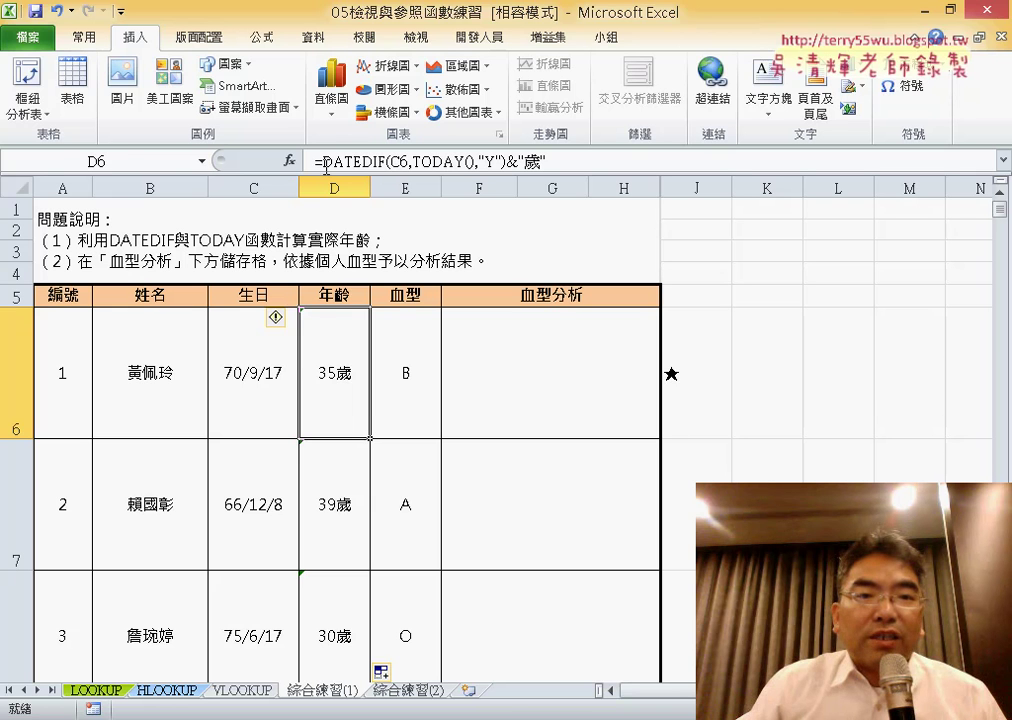
# Remove the trailing &"歲" from D6's formula so it shows a plain 35
pyautogui.moveTo(326, 163); pyautogui.dragTo(508, 163)
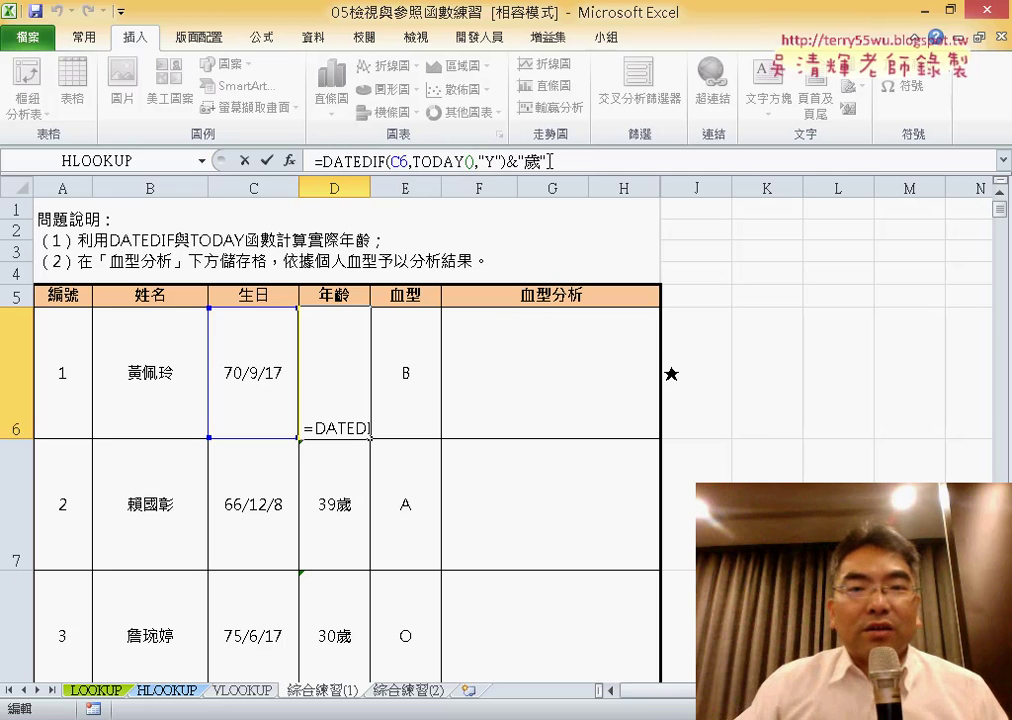
pyautogui.moveTo(576, 160); pyautogui.dragTo(507, 160)
pyautogui.press('Delete')
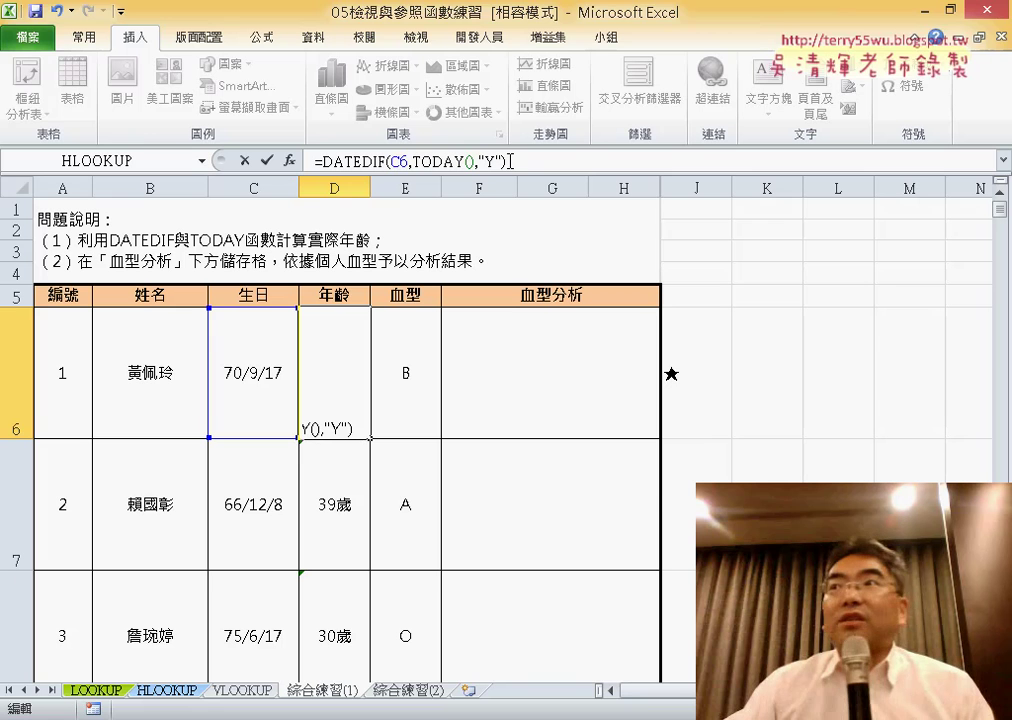
pyautogui.click(266, 160)
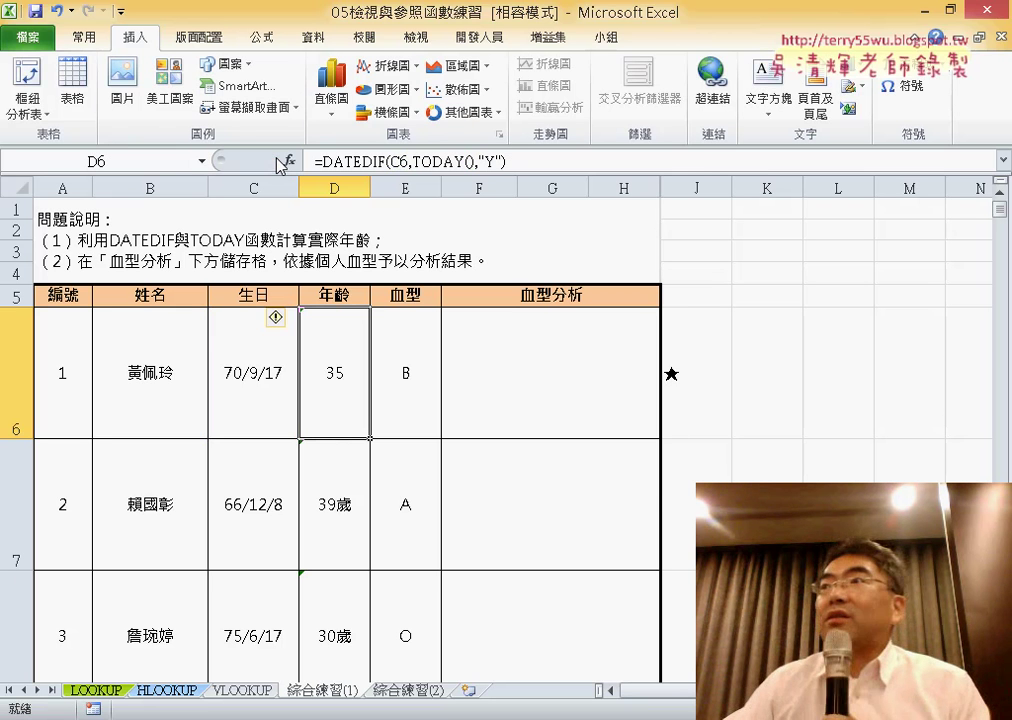
# Open Format Cells for D6 and switch to the Custom number category
pyautogui.rightClick(343, 400)
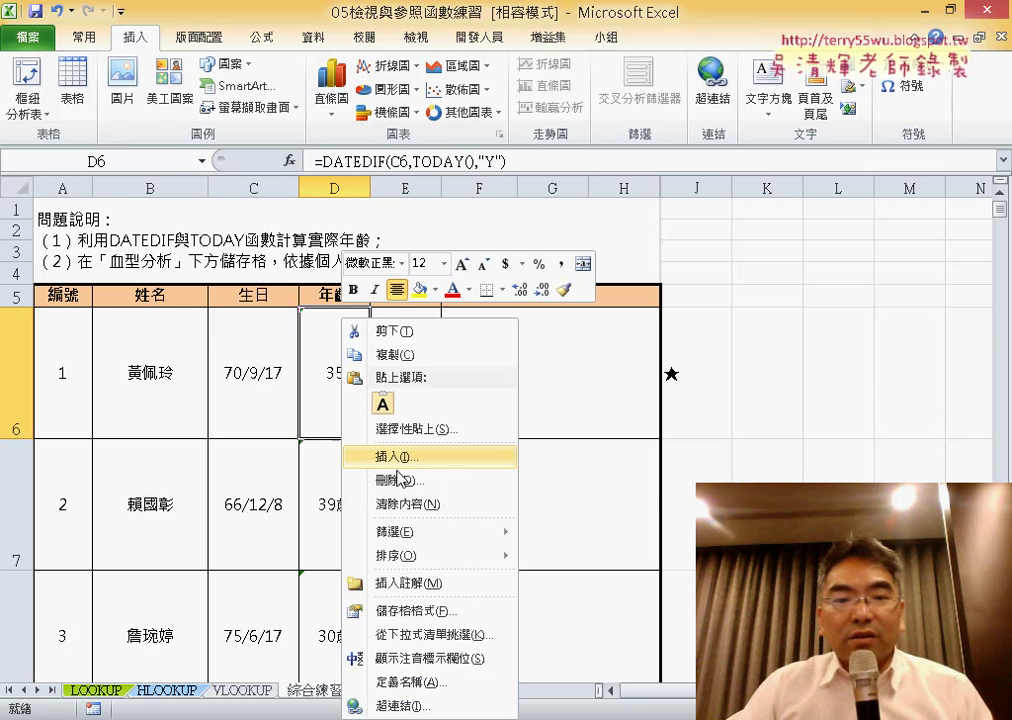
pyautogui.click(436, 611)
pyautogui.click(463, 334)
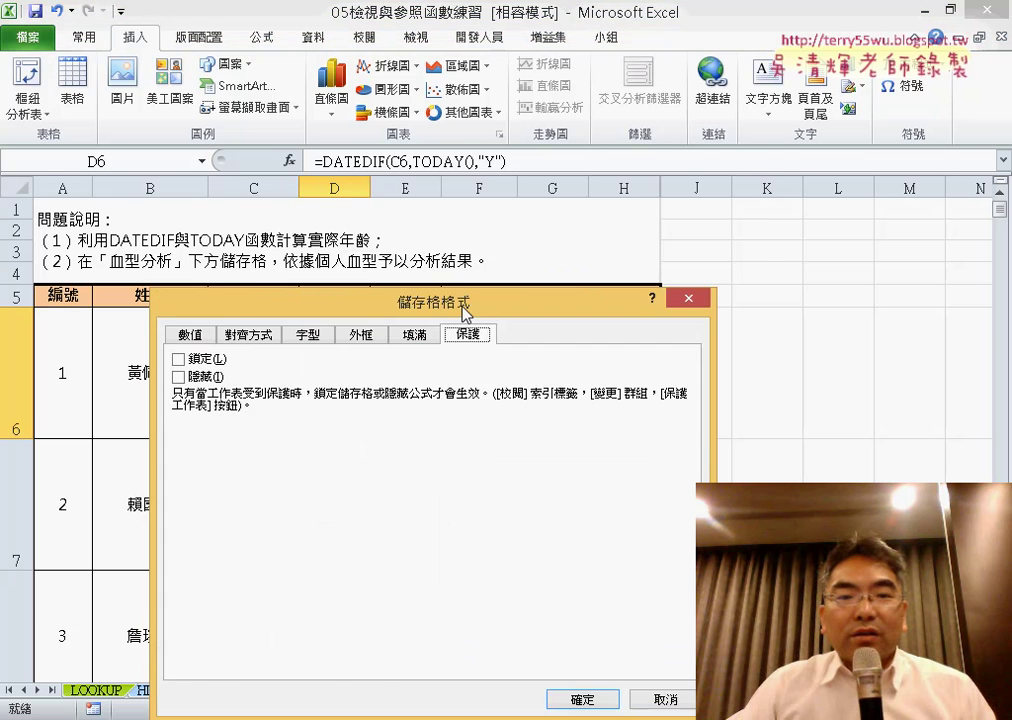
pyautogui.moveTo(463, 306); pyautogui.dragTo(546, 64)
pyautogui.click(269, 96)
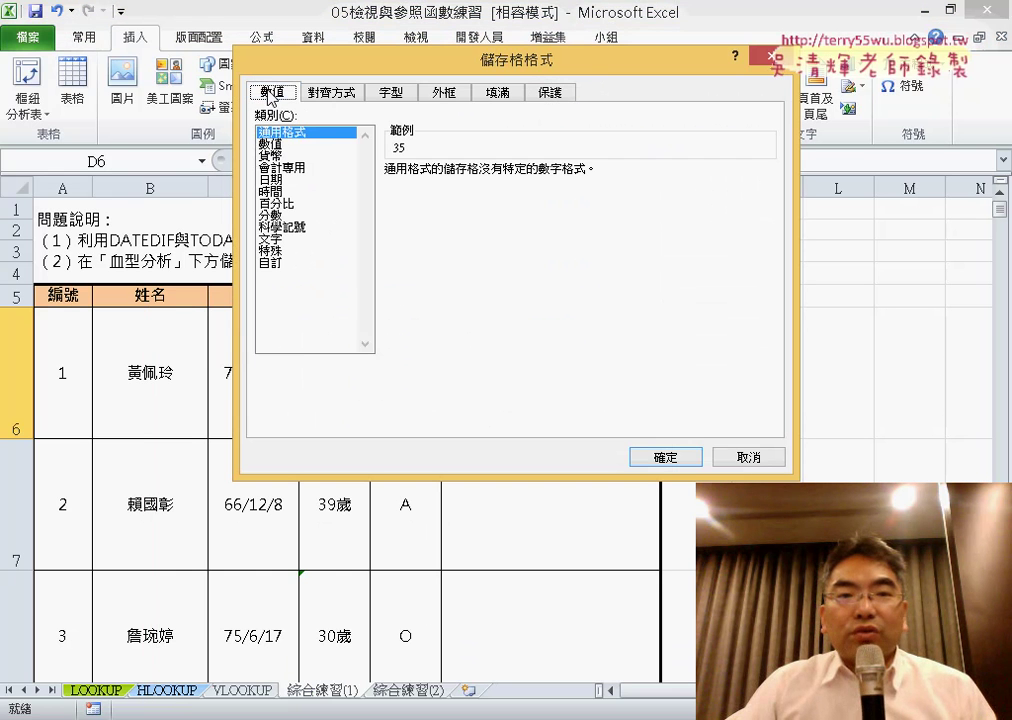
pyautogui.click(277, 264)
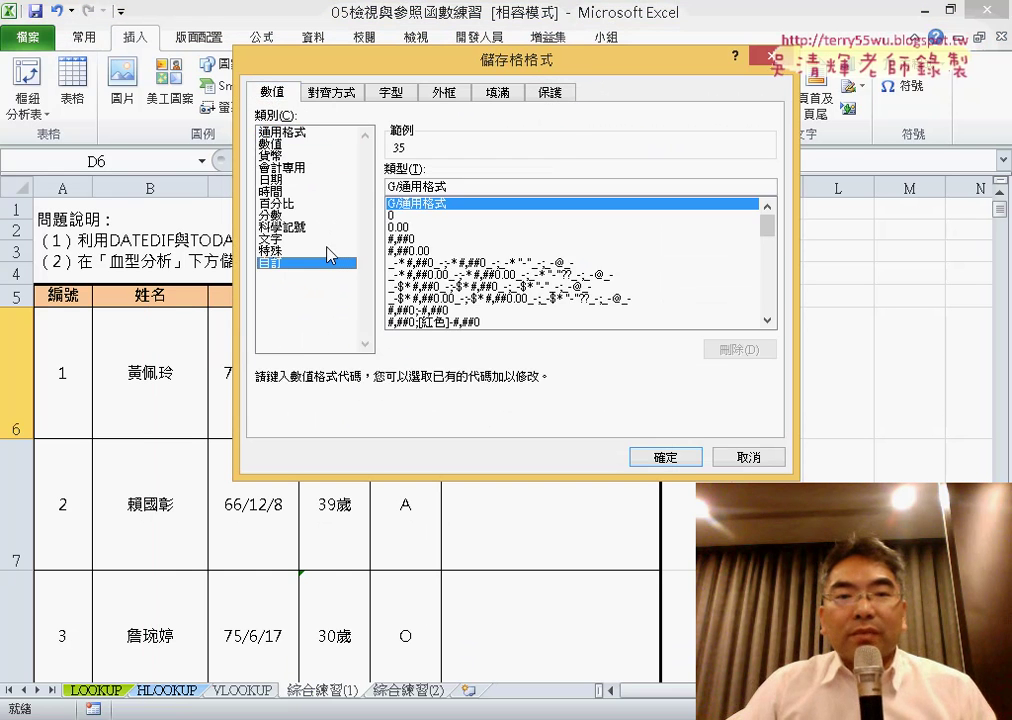
# Apply the custom format 0"歲" to D6 and fill it down column D
pyautogui.doubleClick(457, 186)
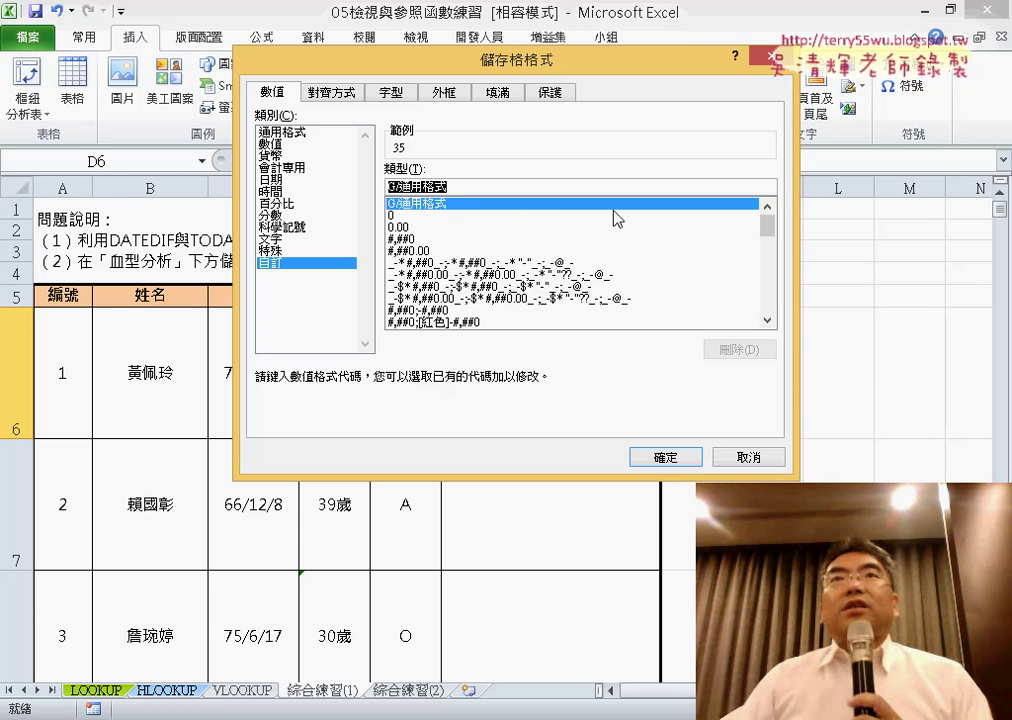
pyautogui.press('BackSpace')
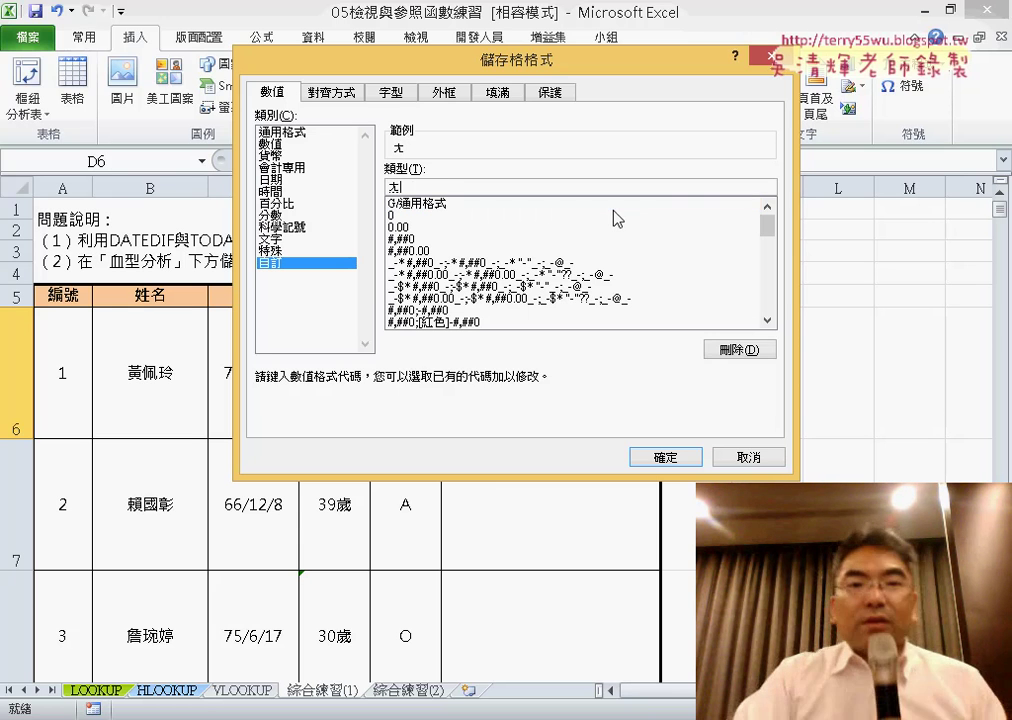
pyautogui.write('0')
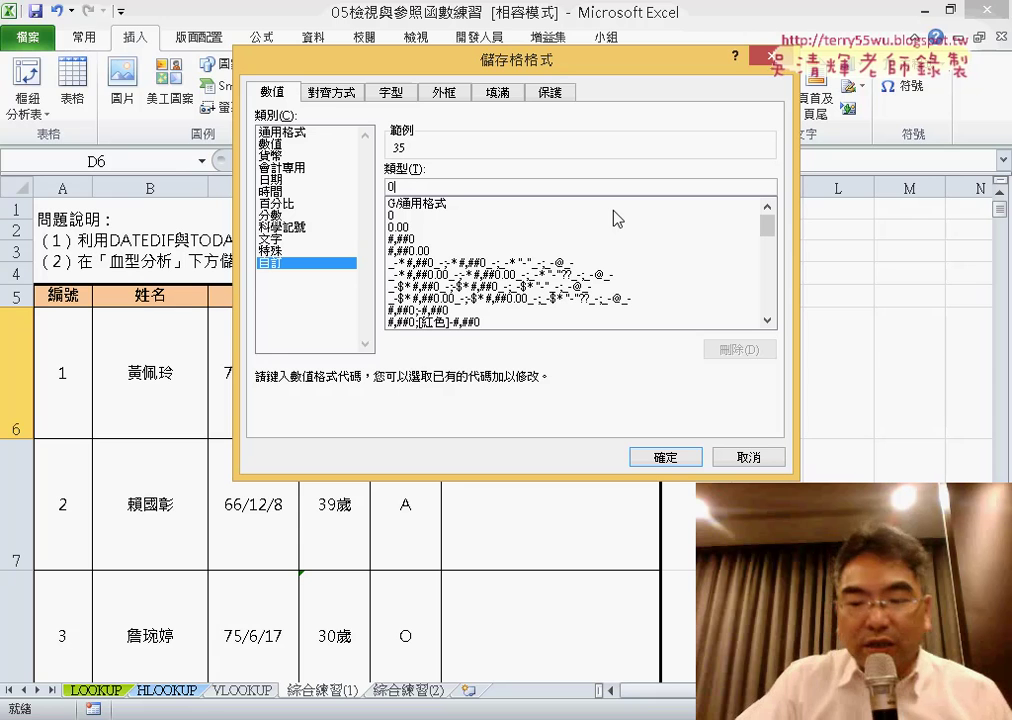
pyautogui.write('""')
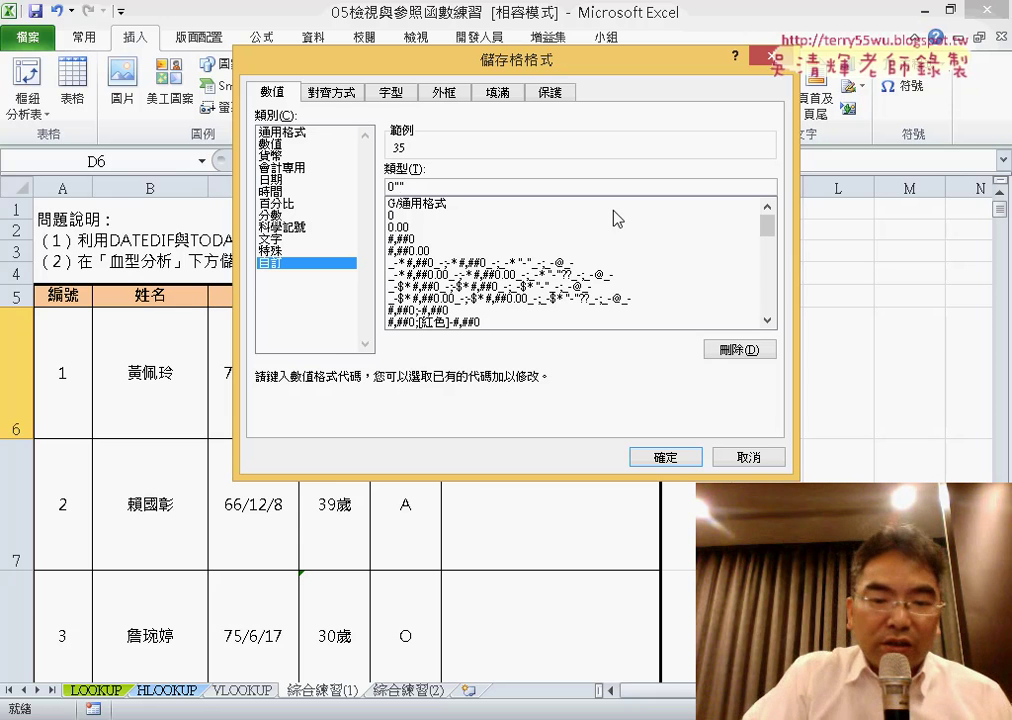
pyautogui.write('ㄙㄨˋ')
pyautogui.press('Return')
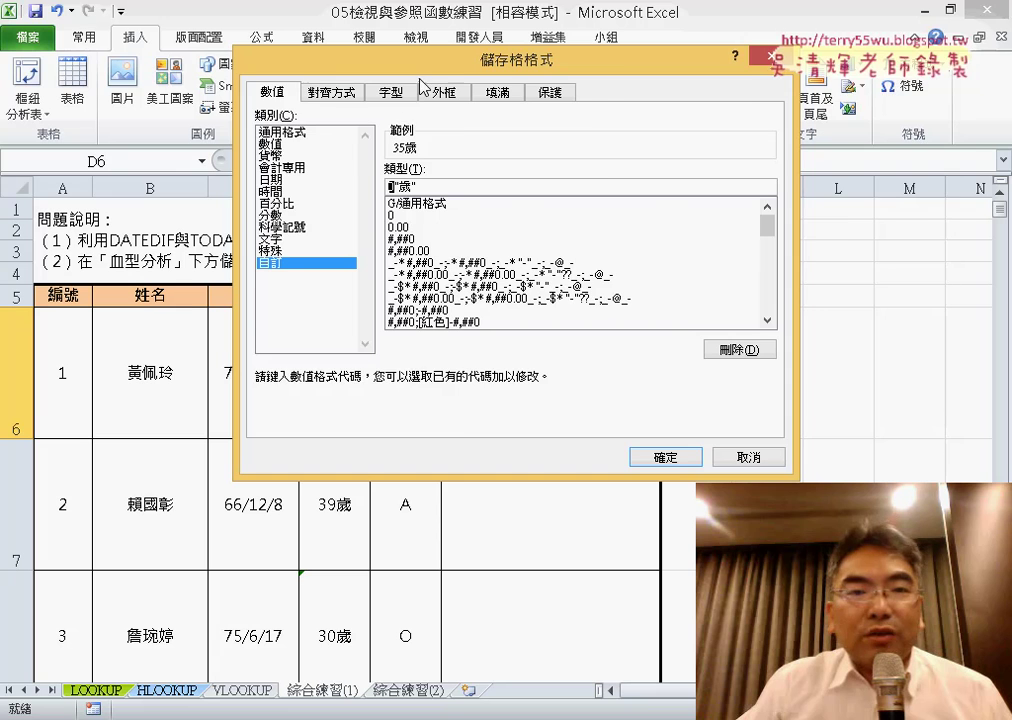
pyautogui.moveTo(425, 62); pyautogui.dragTo(649, 66)
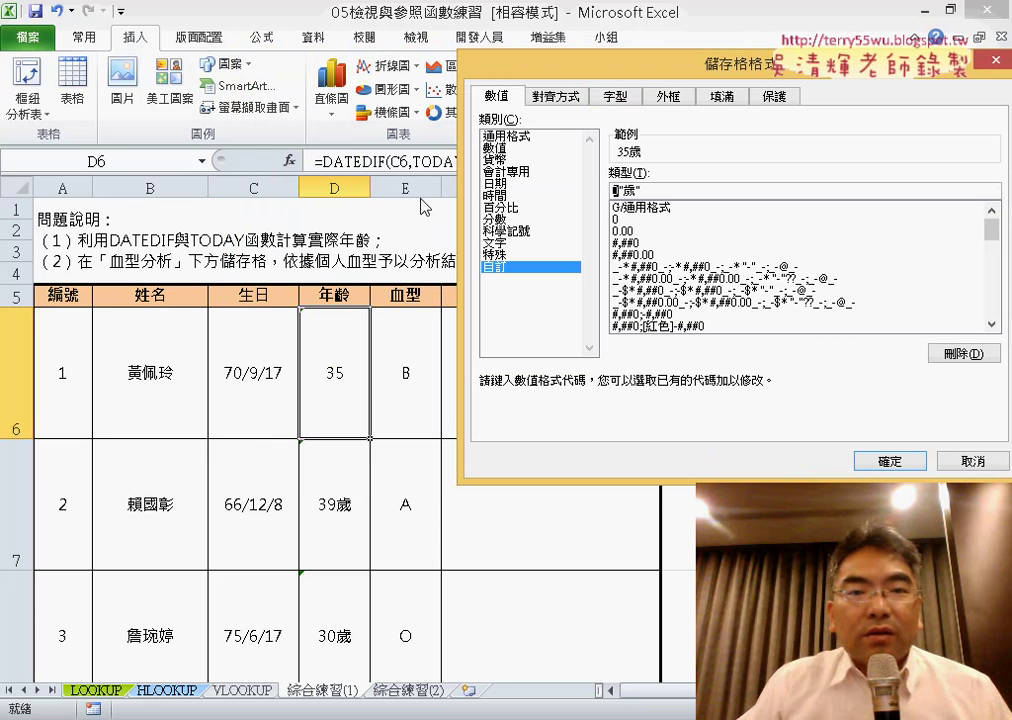
pyautogui.doubleClick(632, 190)
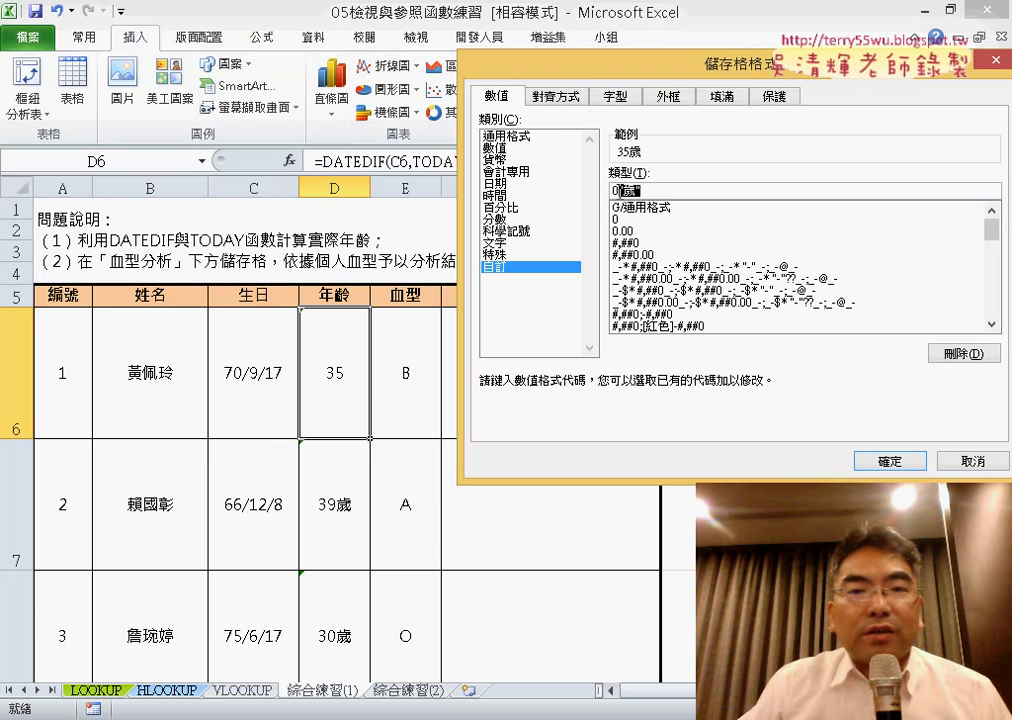
pyautogui.click(889, 461)
pyautogui.doubleClick(372, 438)
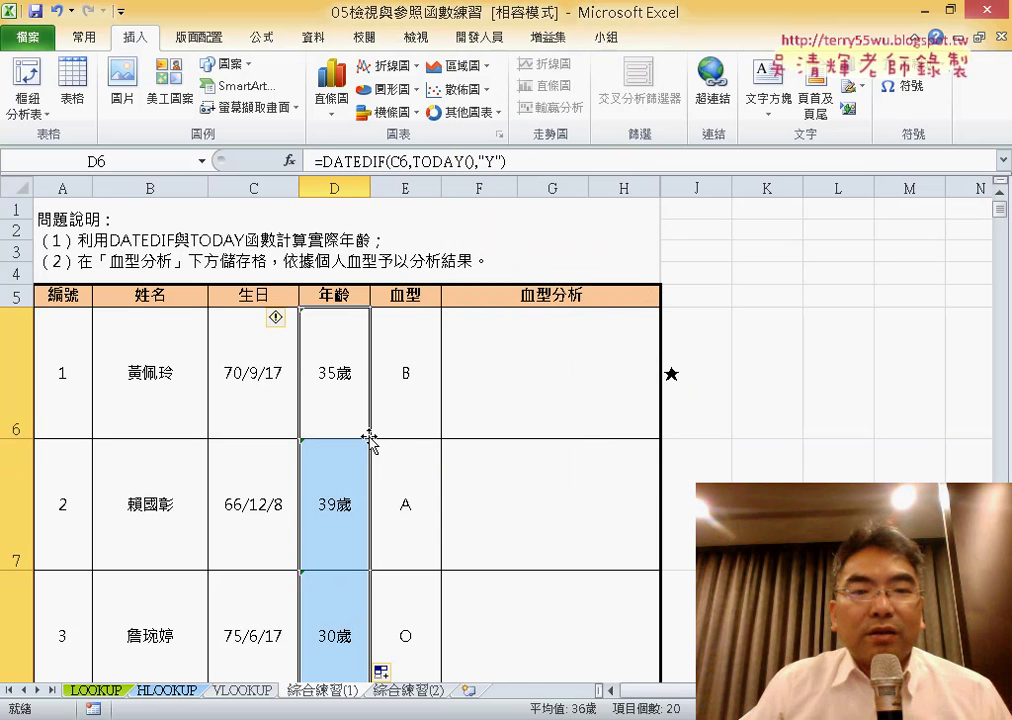
# Reopen Format Cells on D6 and close it without making changes
pyautogui.click(345, 362)
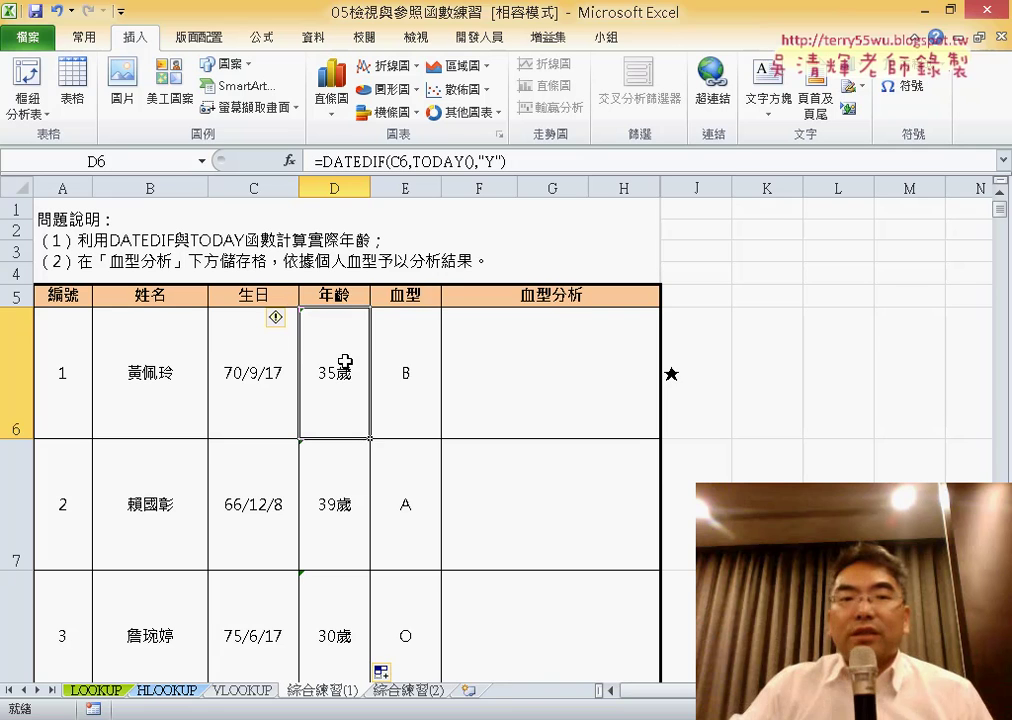
pyautogui.rightClick(345, 362)
pyautogui.click(400, 582)
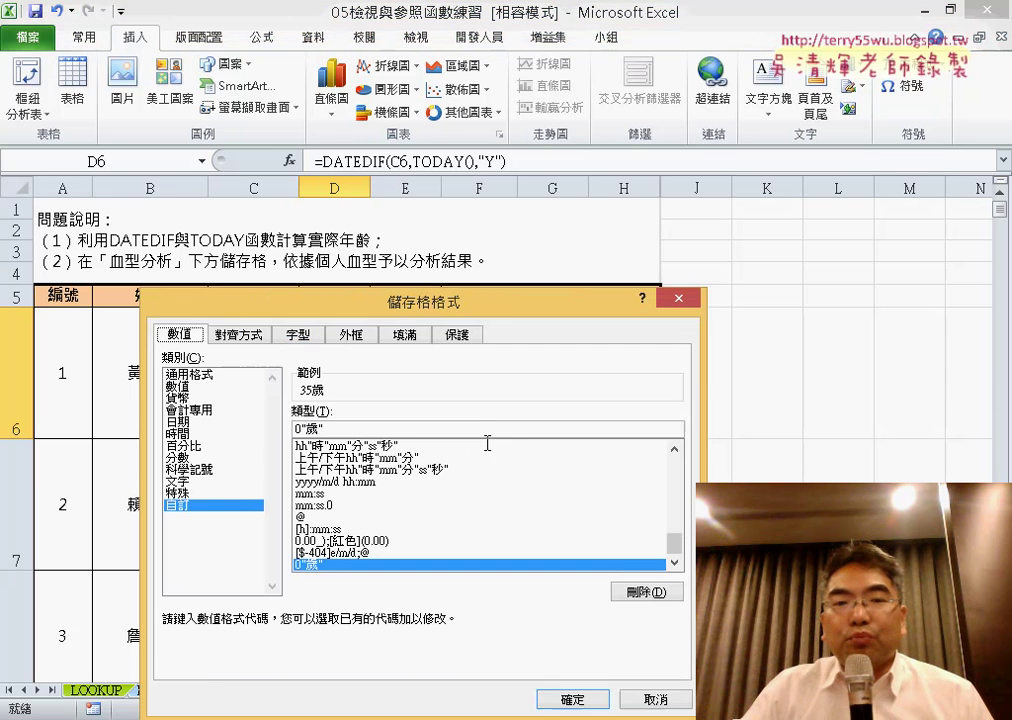
pyautogui.moveTo(508, 320); pyautogui.dragTo(529, 142)
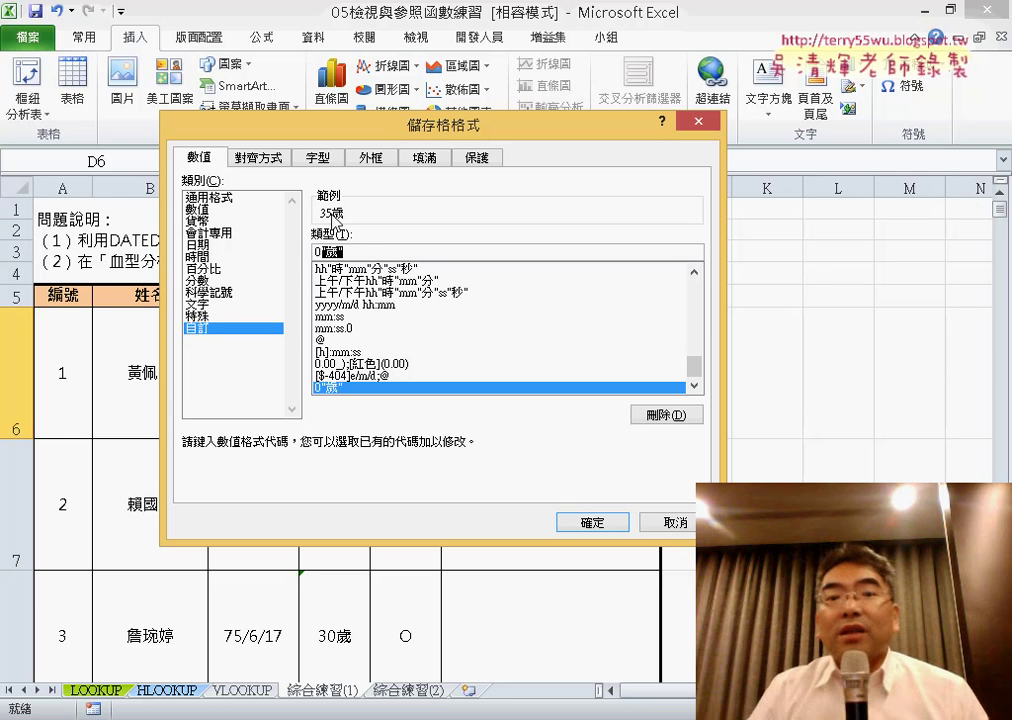
pyautogui.click(664, 521)
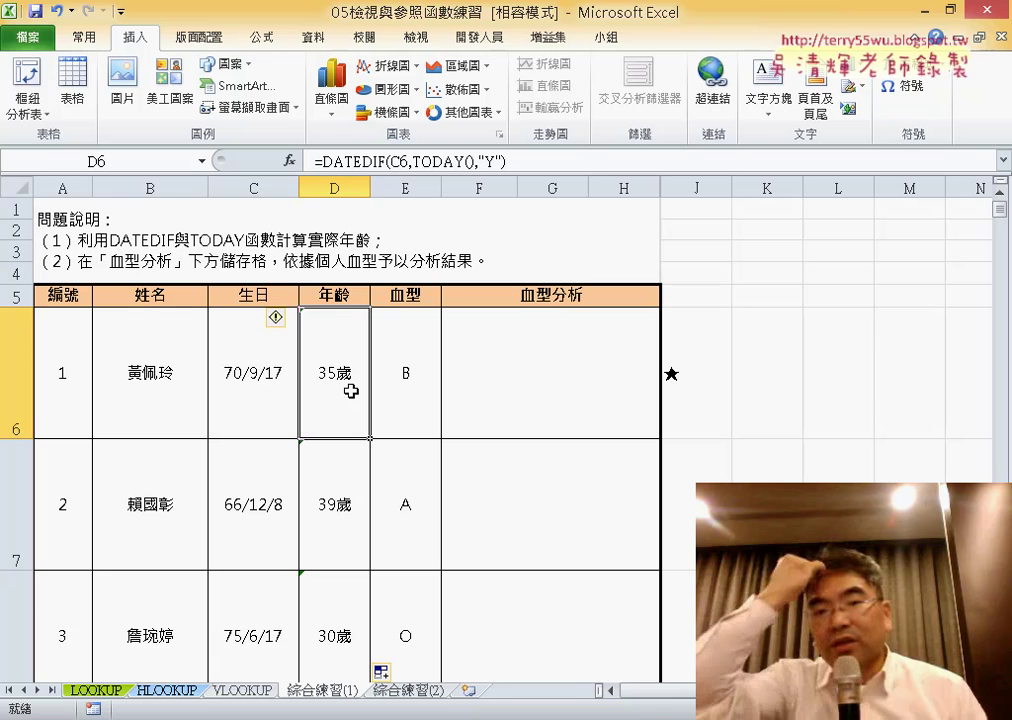
# Select F6, then E6, and switch over to the PowerPoint course presentation
pyautogui.click(561, 369)
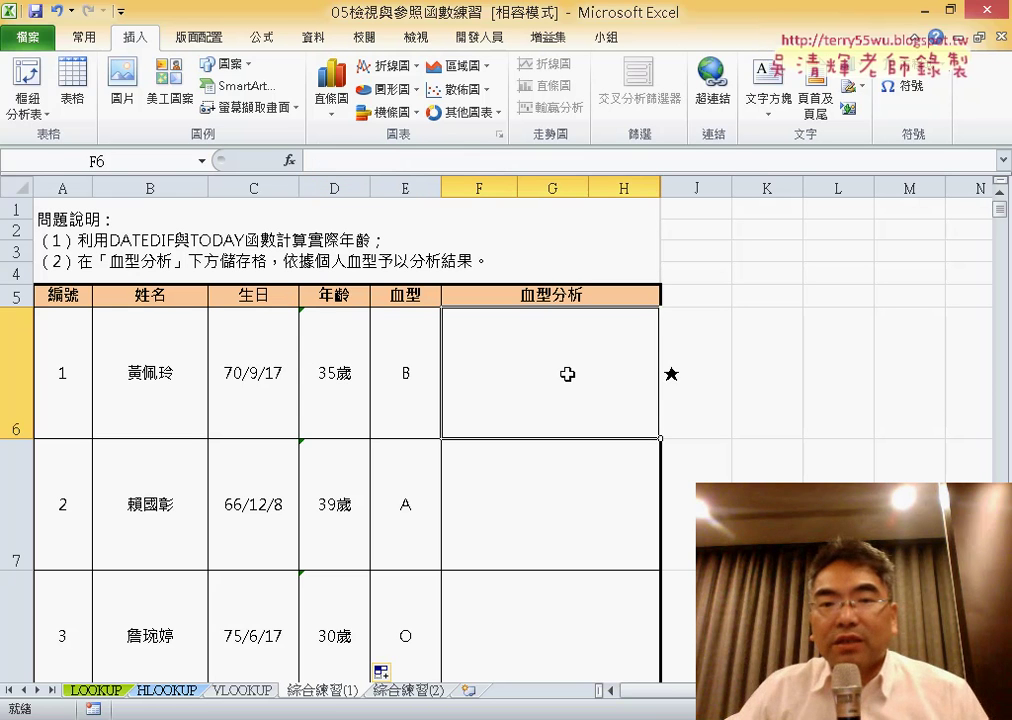
pyautogui.scroll(-1, 567, 374)
pyautogui.scroll(-1, 569, 396)
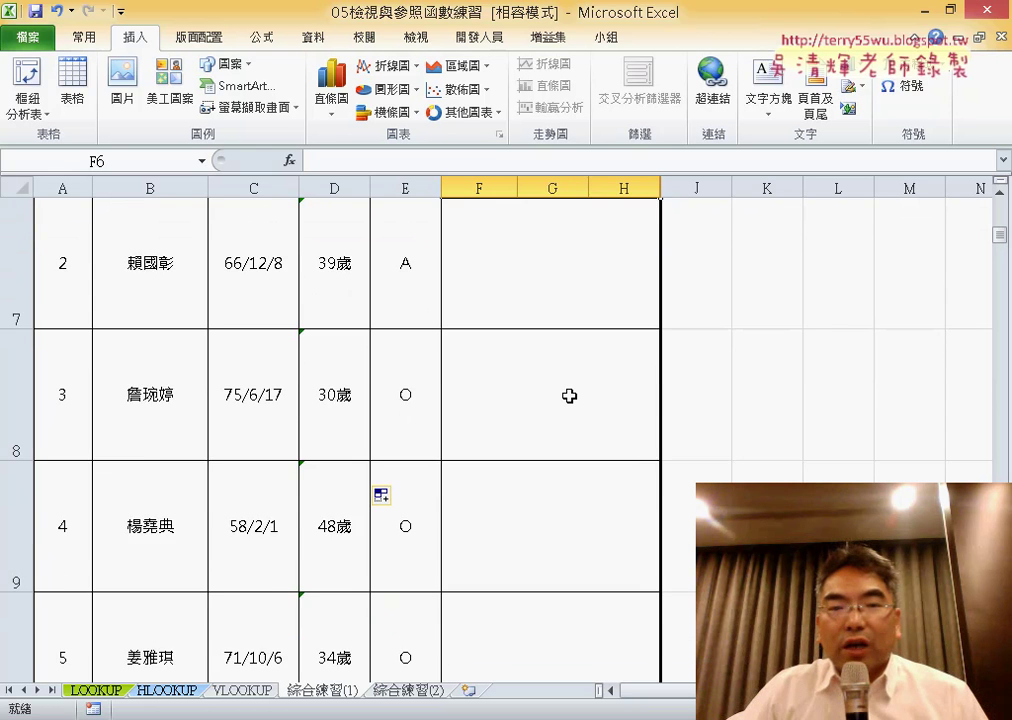
pyautogui.scroll(2, 569, 396)
pyautogui.click(401, 383)
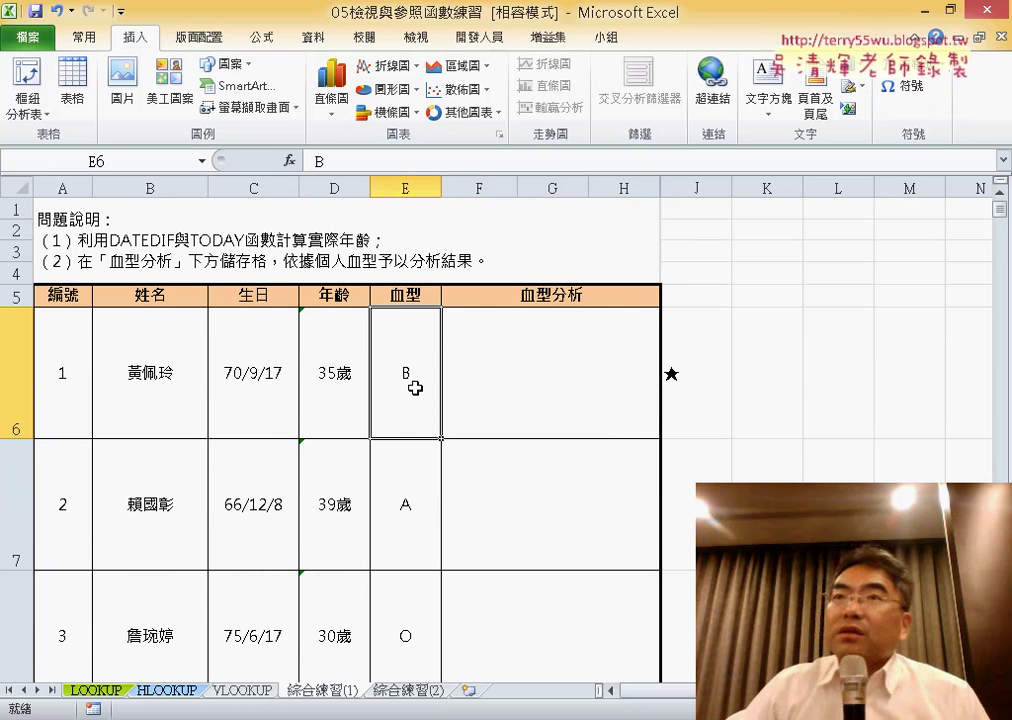
pyautogui.hotkey('alt', 'Tab')
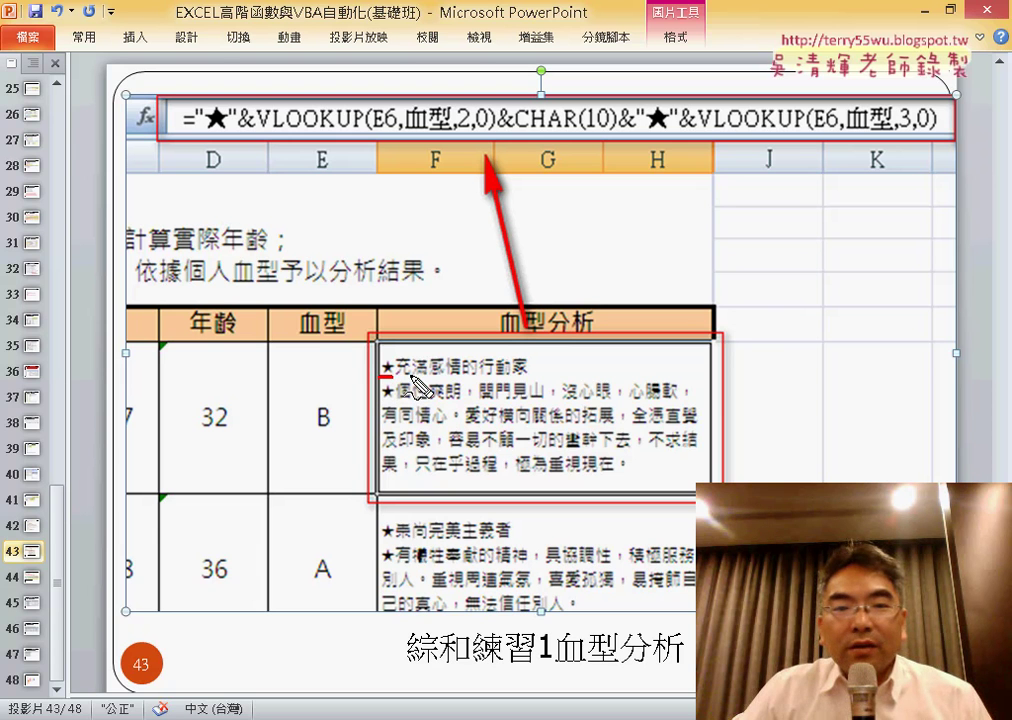
# Pen-mark slide 43's title, ★ and blood type B, erase the marks, and return to Excel
pyautogui.moveTo(407, 380); pyautogui.dragTo(516, 383)
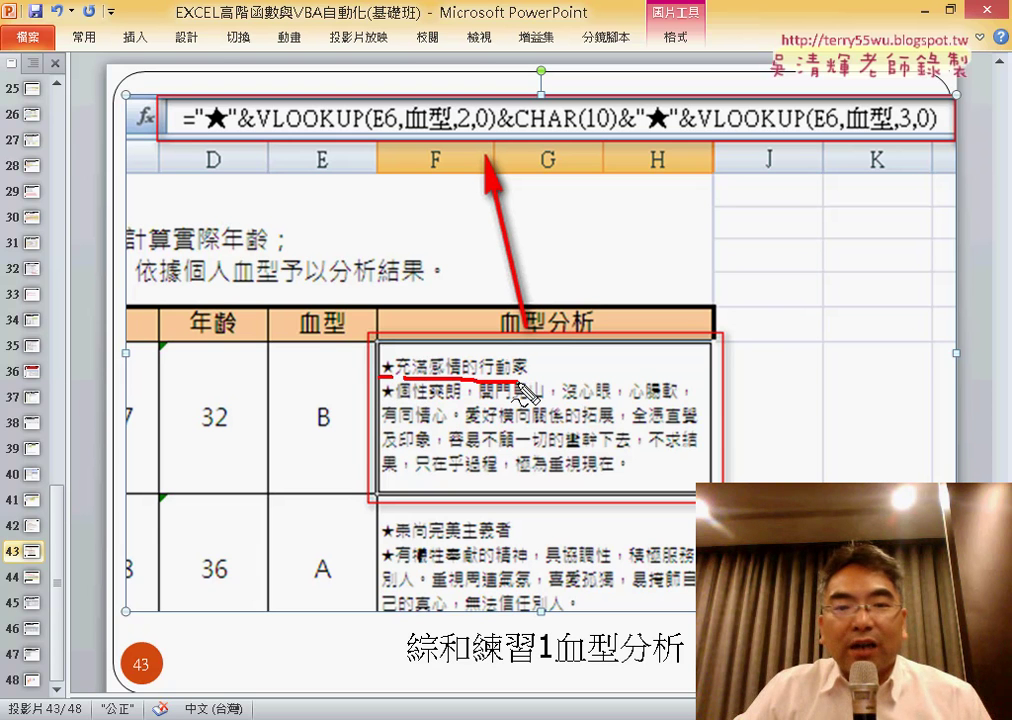
pyautogui.moveTo(380, 400); pyautogui.dragTo(390, 401)
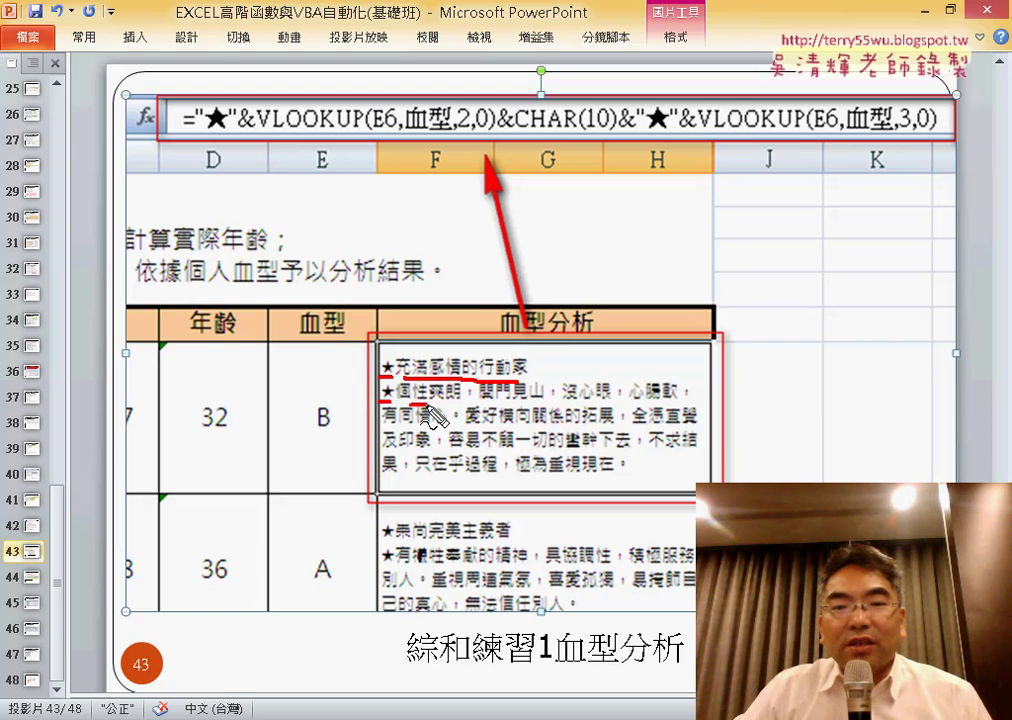
pyautogui.moveTo(418, 407); pyautogui.dragTo(690, 406)
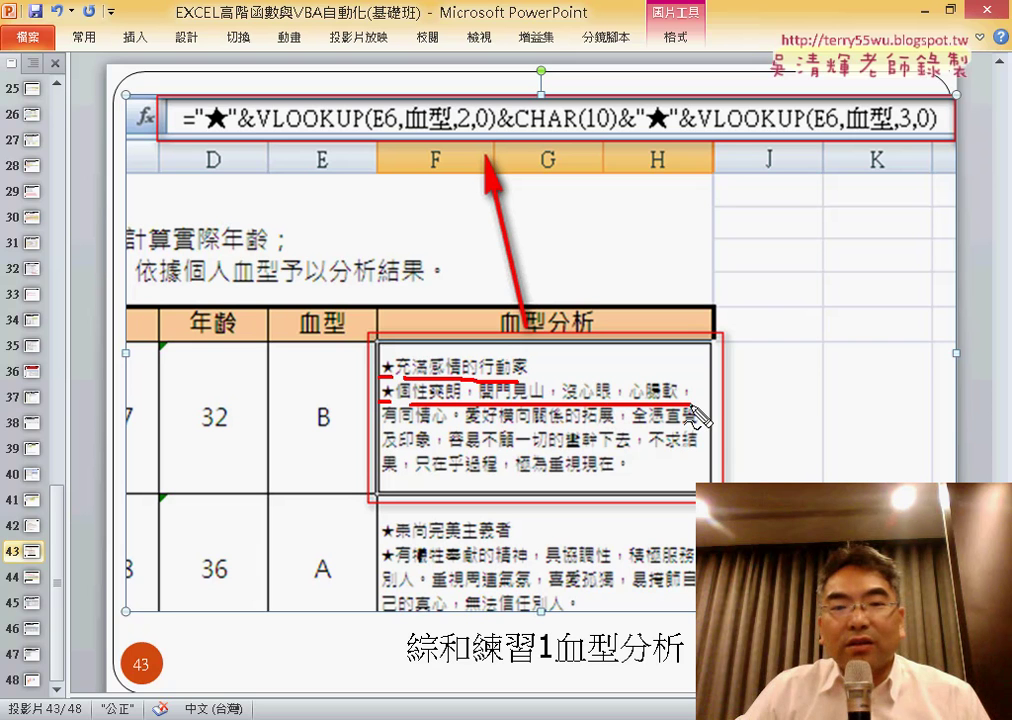
pyautogui.moveTo(332, 399)
pyautogui.mouseDown()
pyautogui.moveTo(343, 429)
pyautogui.moveTo(327, 440)
pyautogui.mouseUp()
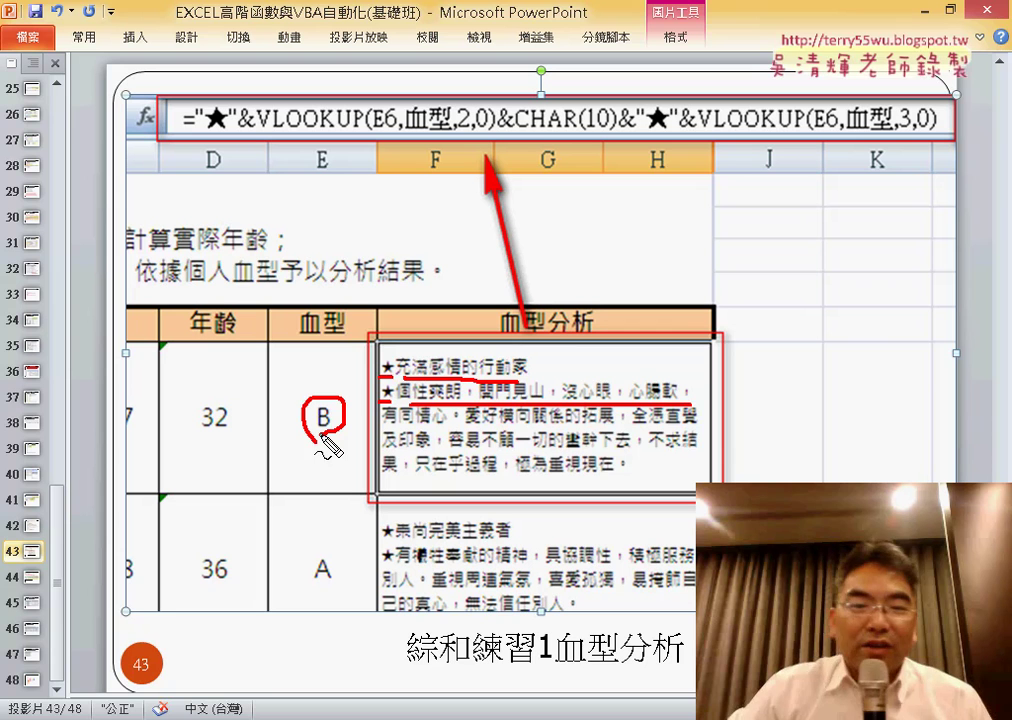
pyautogui.press('Escape')
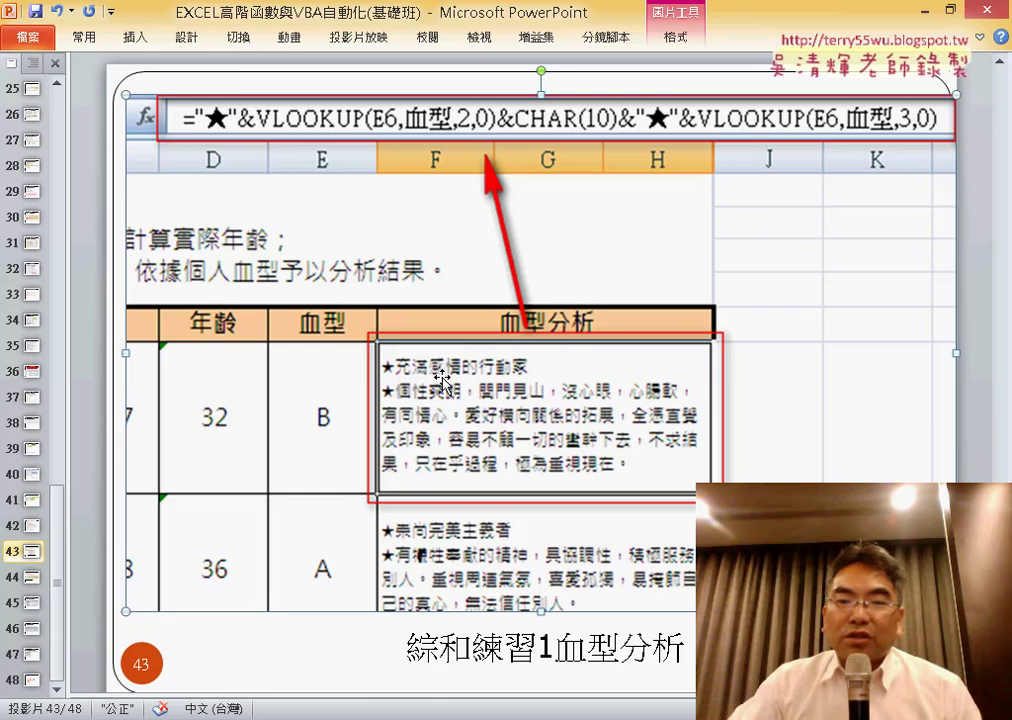
pyautogui.click(921, 11)
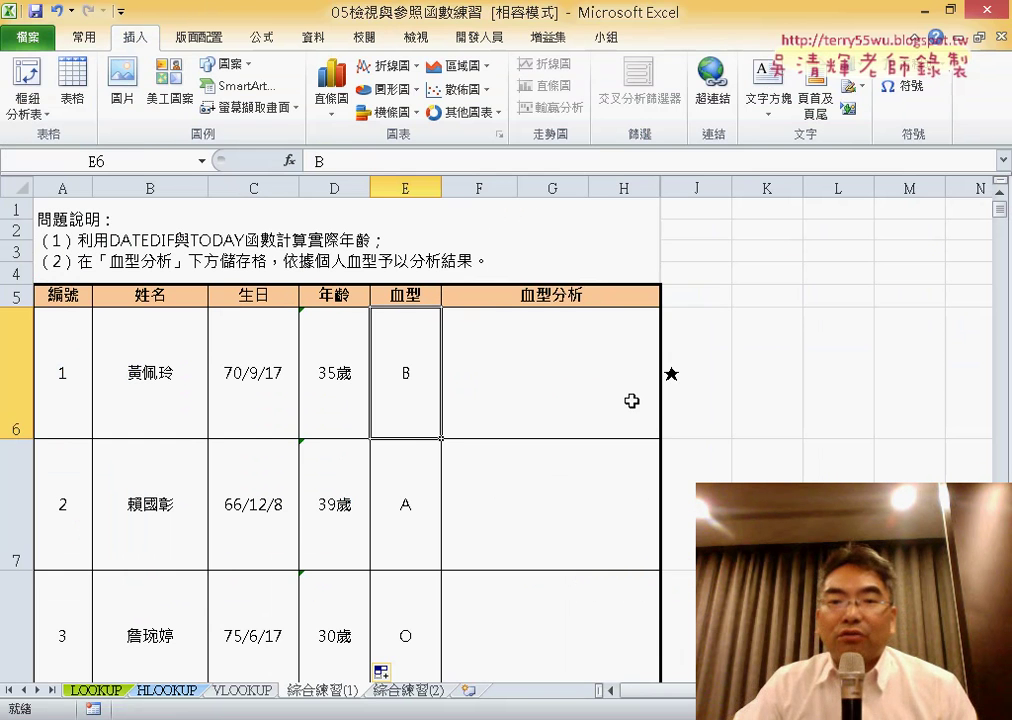
# Delete the existing ★ character from cell J6
pyautogui.click(533, 397)
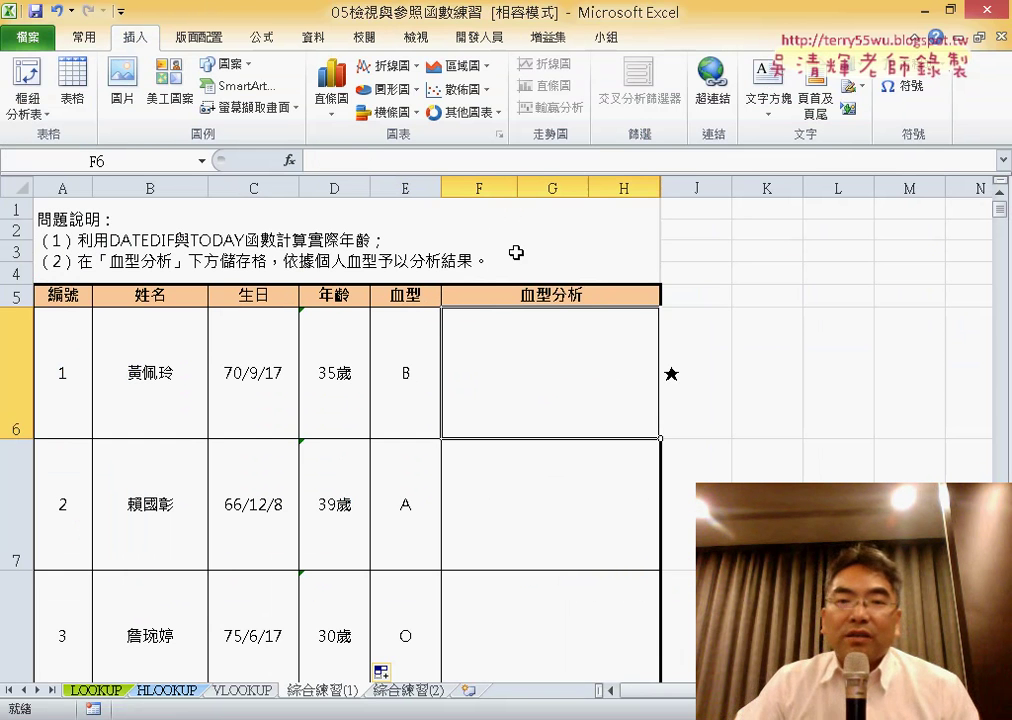
pyautogui.doubleClick(680, 376)
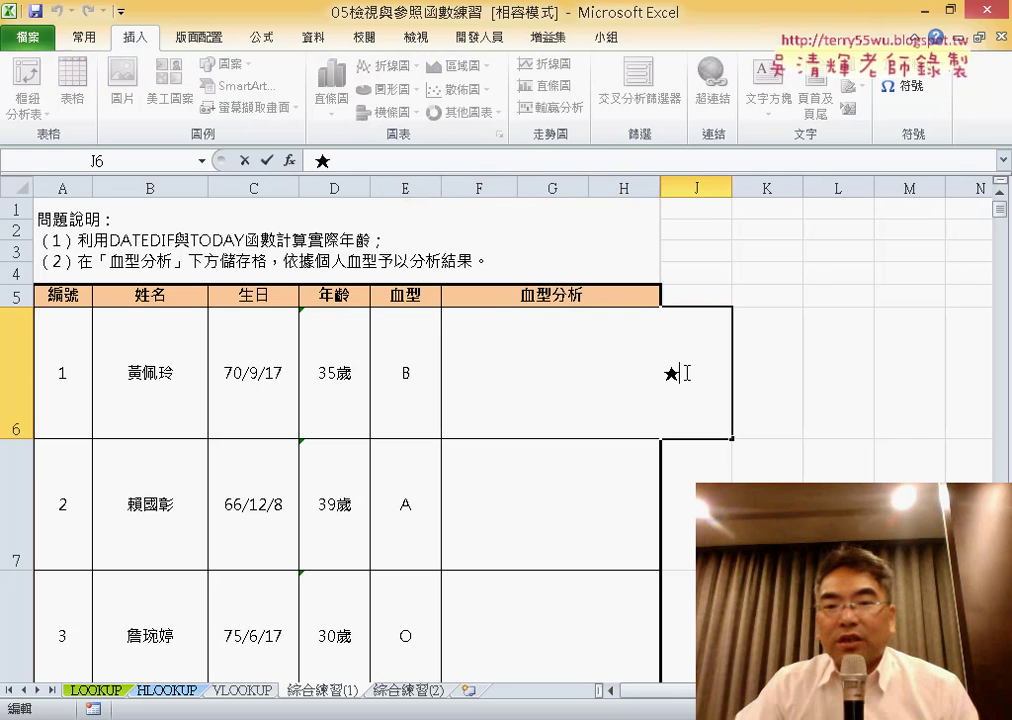
pyautogui.hotkey('shift', 'Left')
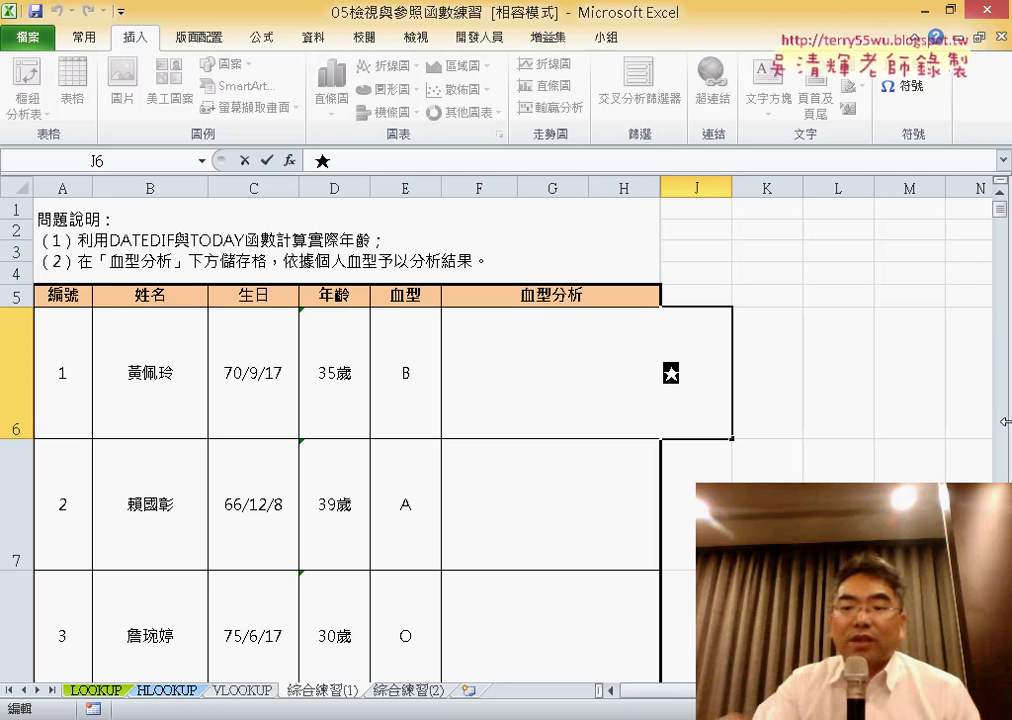
pyautogui.press('BackSpace')
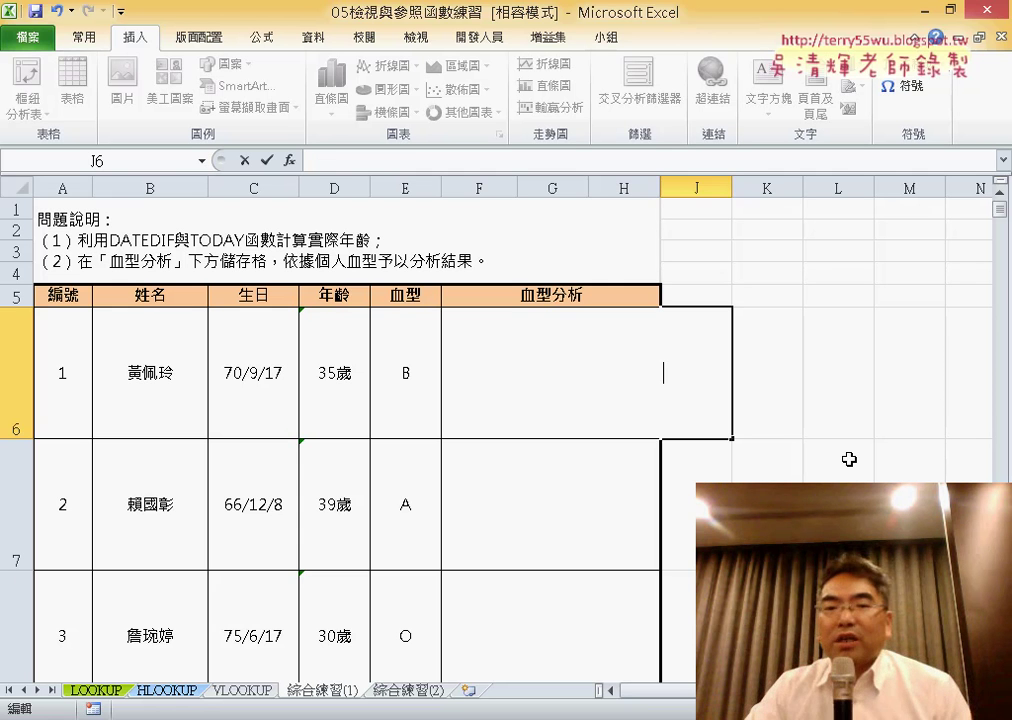
pyautogui.click(641, 396)
pyautogui.click(676, 391)
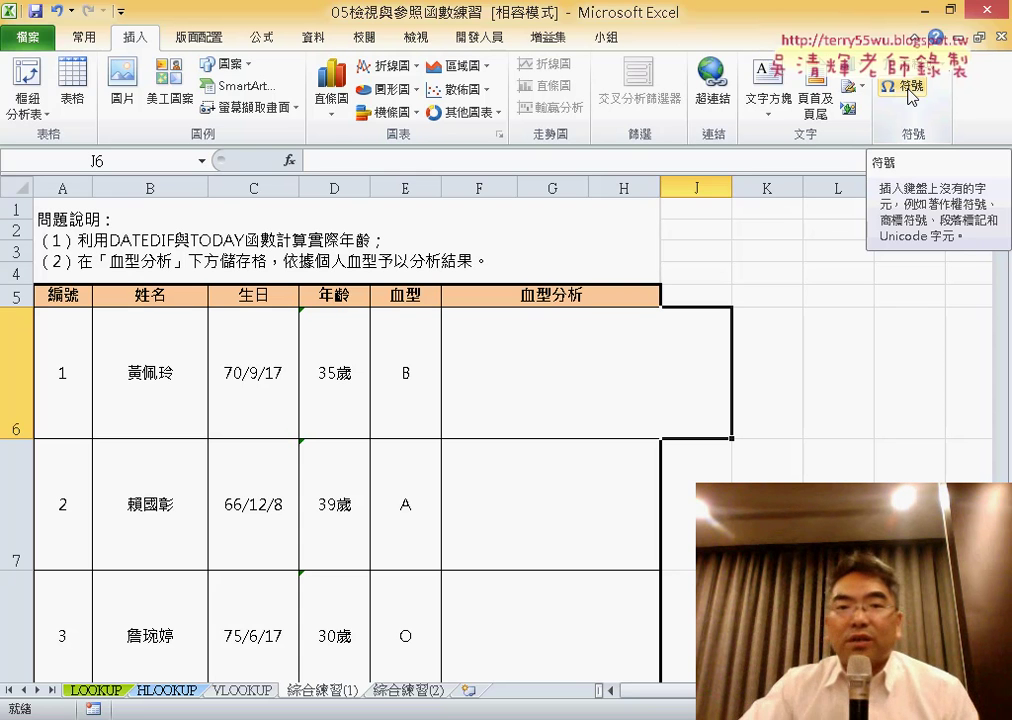
# Insert a ★ symbol from the 其他符號 subset into cell J6
pyautogui.click(82, 37)
pyautogui.click(135, 37)
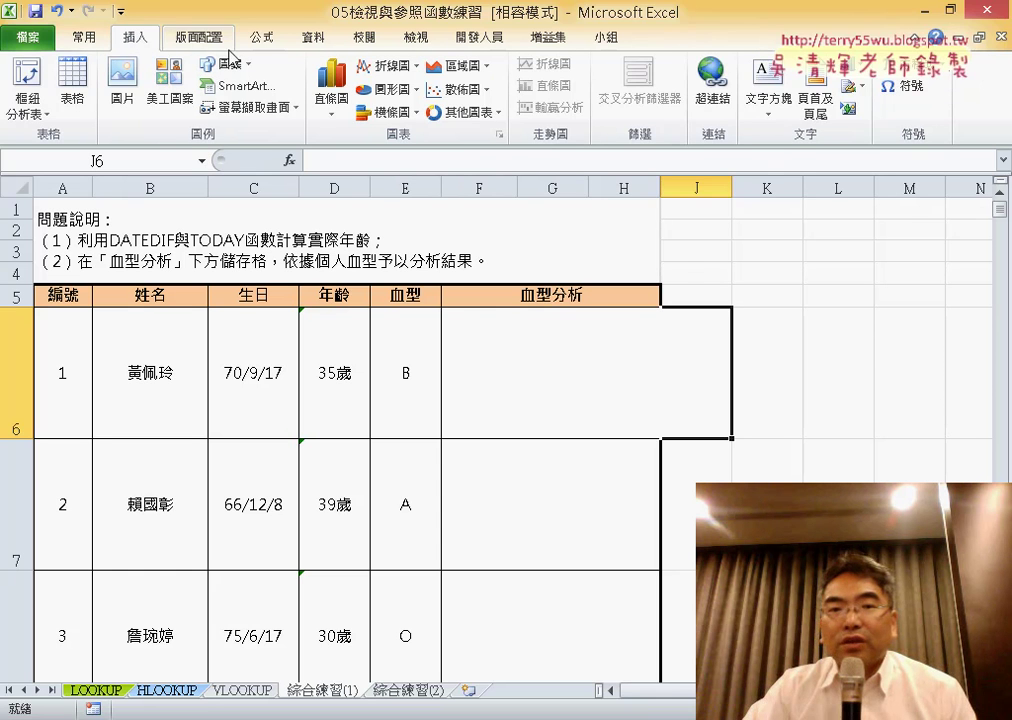
pyautogui.click(903, 86)
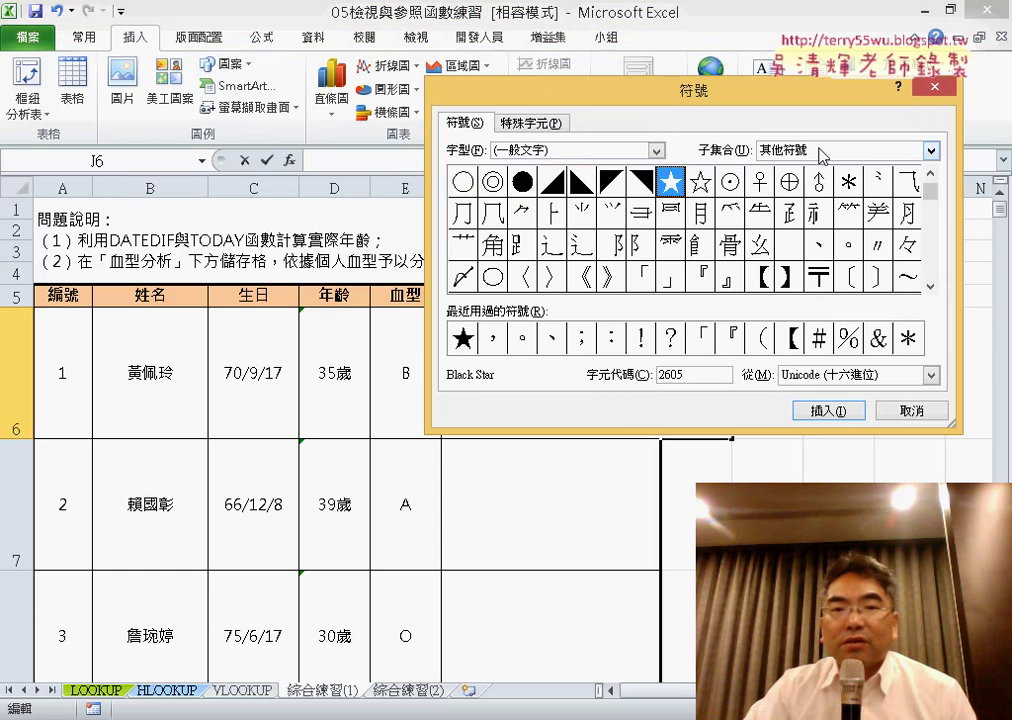
pyautogui.click(591, 155)
pyautogui.click(659, 150)
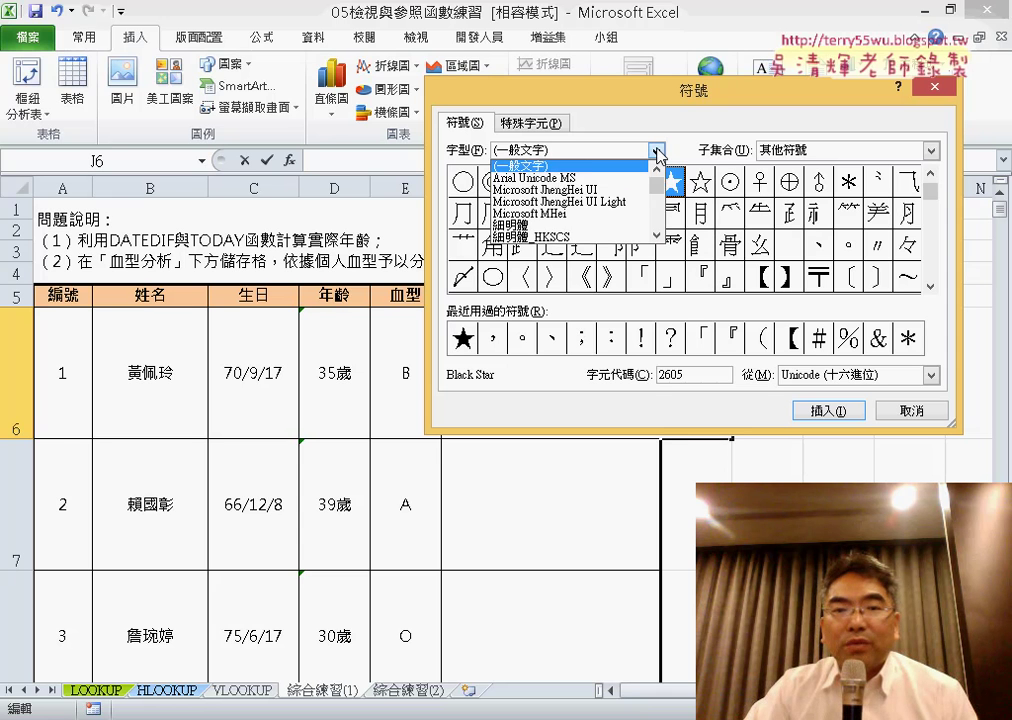
pyautogui.click(659, 150)
pyautogui.click(930, 150)
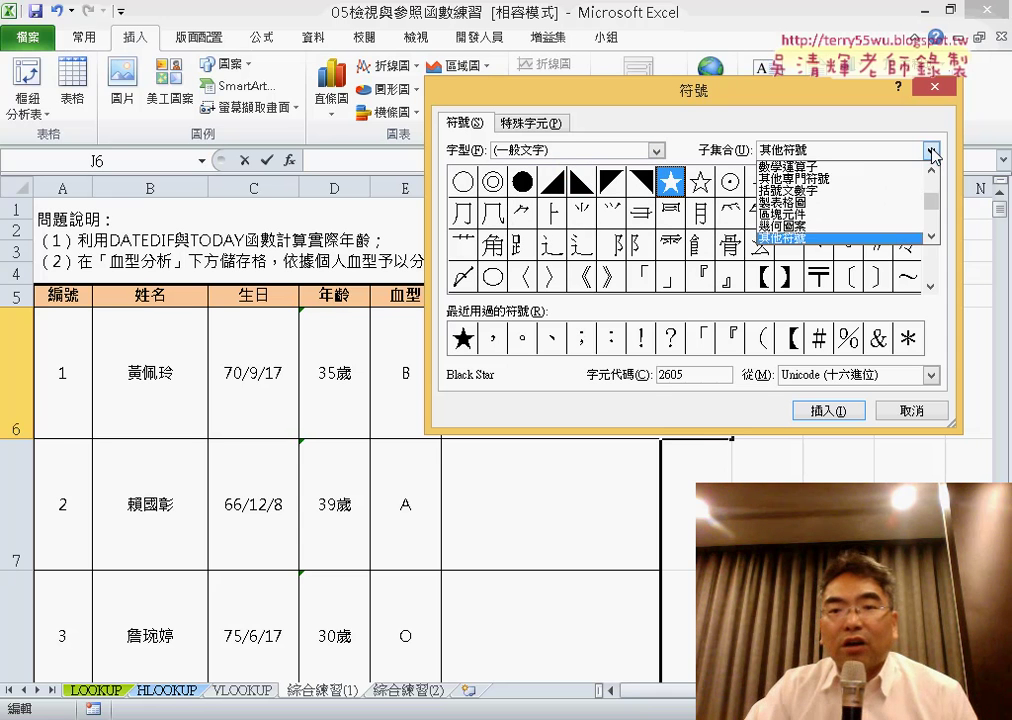
pyautogui.click(918, 151)
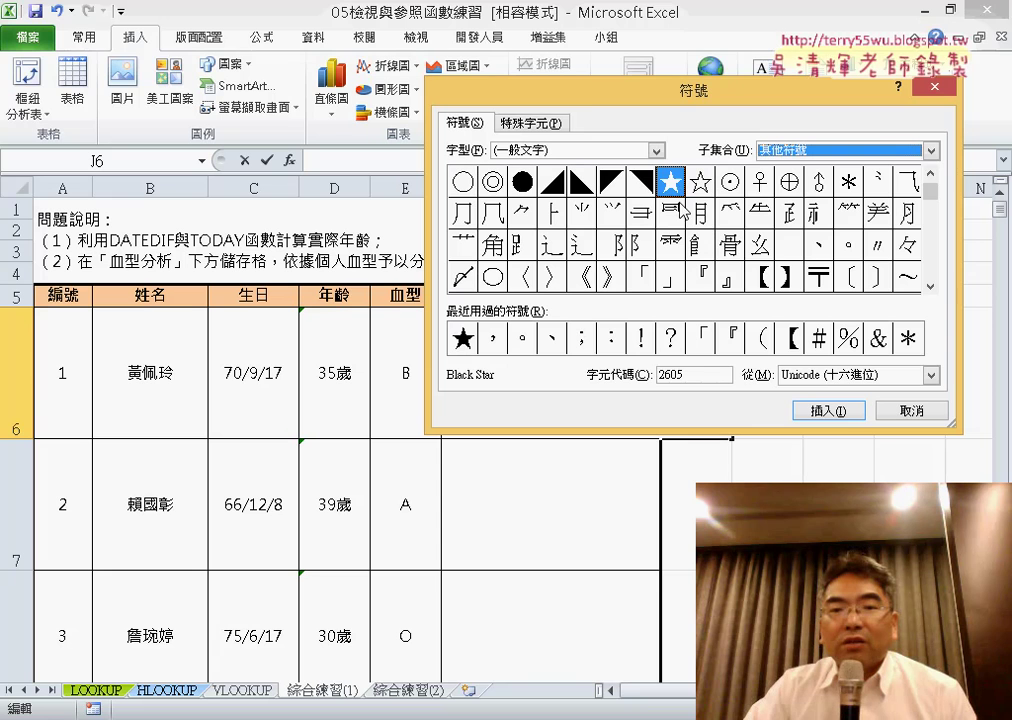
pyautogui.click(828, 410)
pyautogui.click(911, 410)
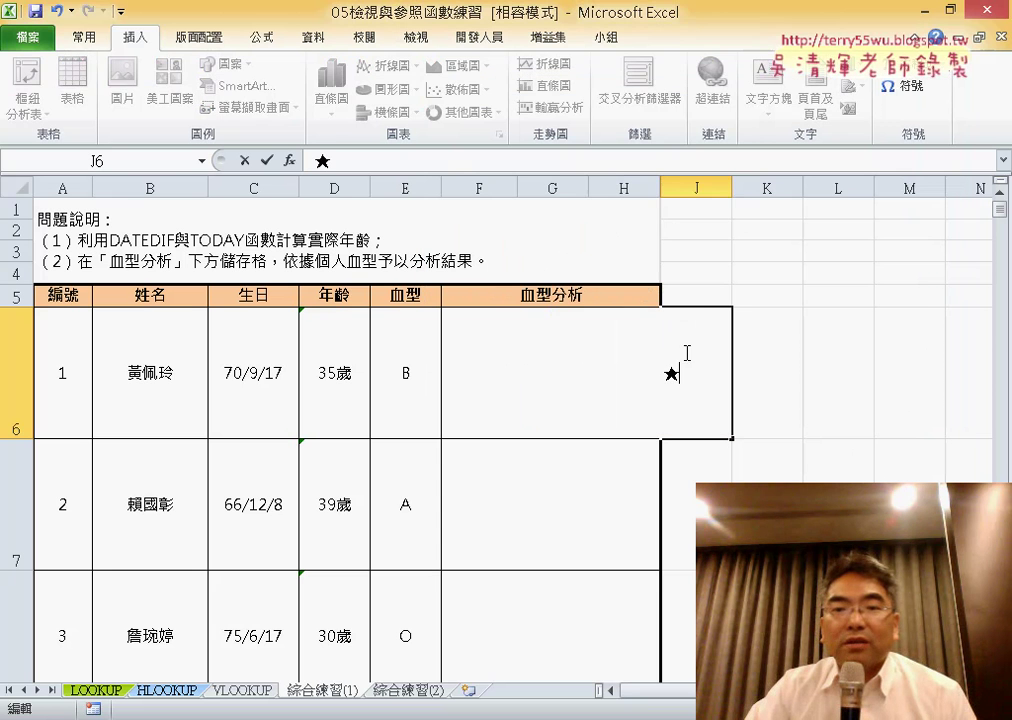
pyautogui.moveTo(692, 376); pyautogui.dragTo(666, 374)
pyautogui.hotkey('ctrl', 'c')
# Copy the ★ and begin F6's formula as ="★"&
pyautogui.rightClick(670, 373)
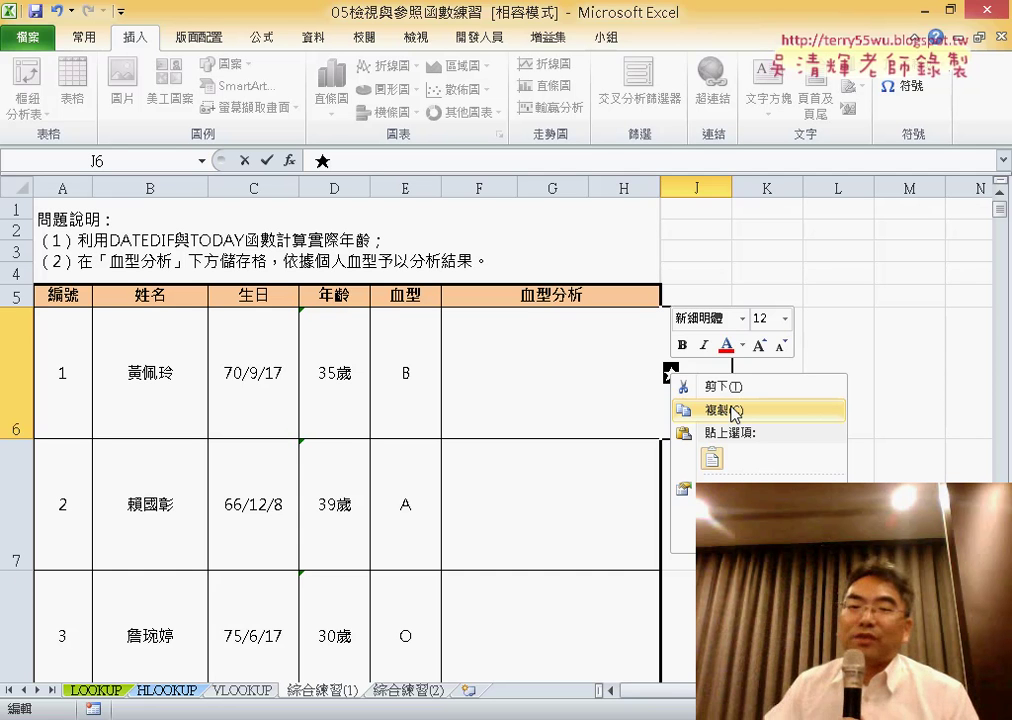
pyautogui.click(735, 412)
pyautogui.click(553, 398)
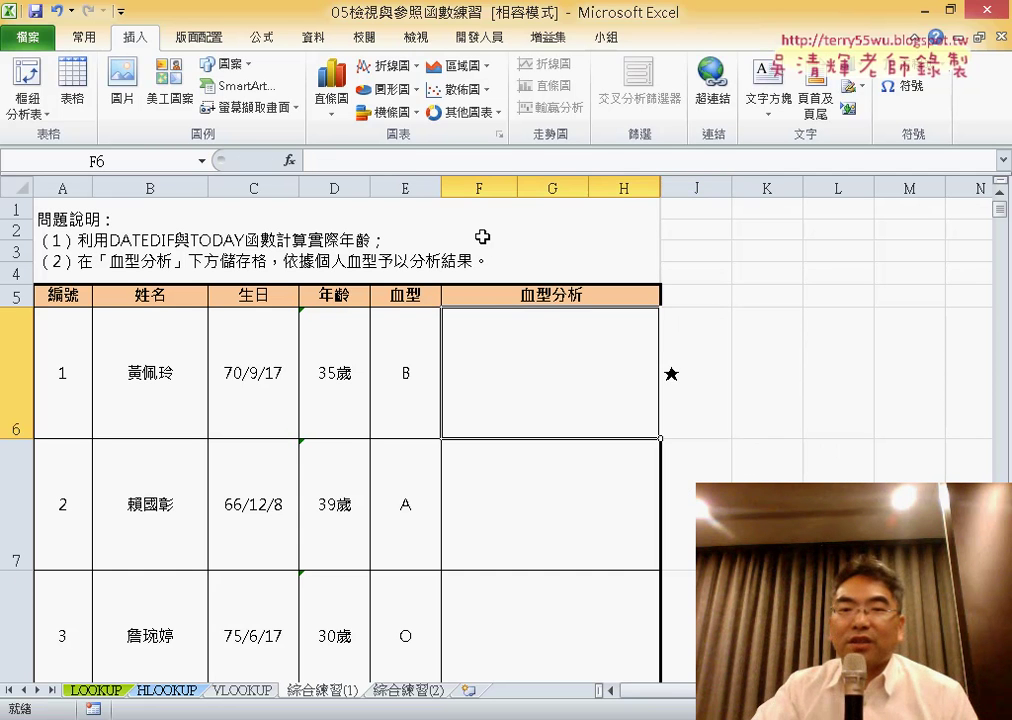
pyautogui.write('ㄦ')
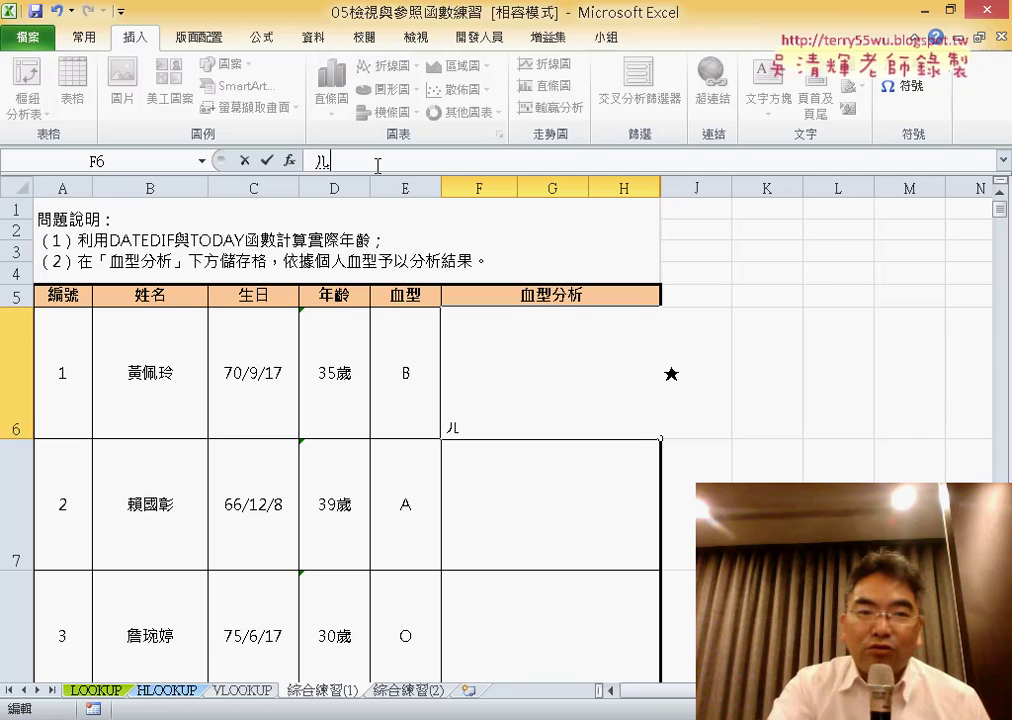
pyautogui.write('=')
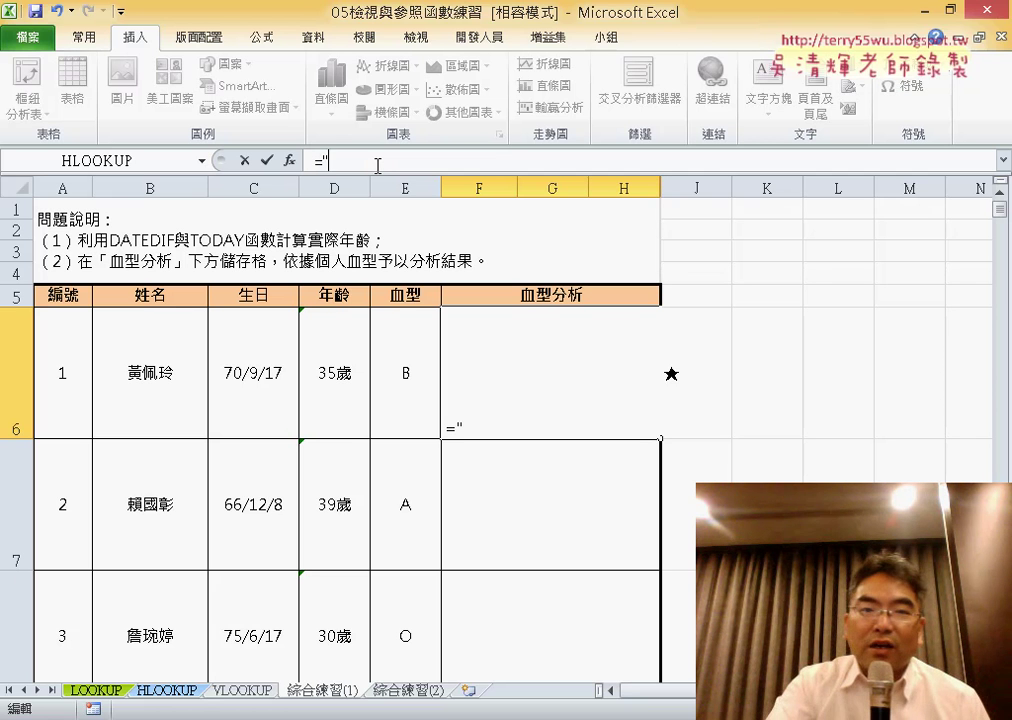
pyautogui.hotkey('ctrl', 'v')
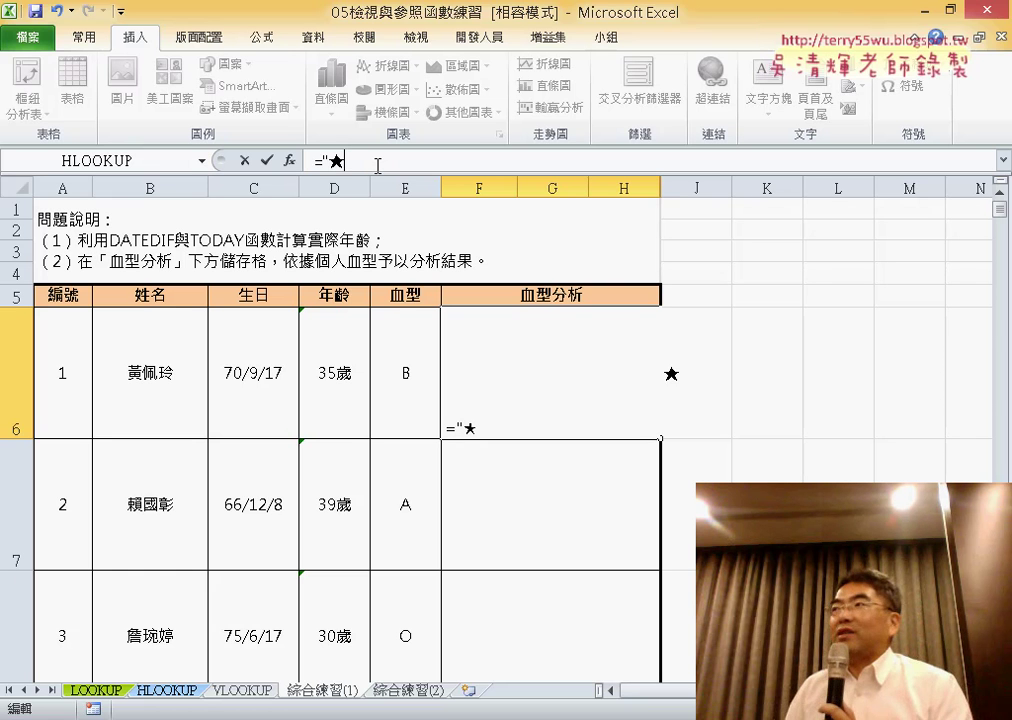
pyautogui.write('"')
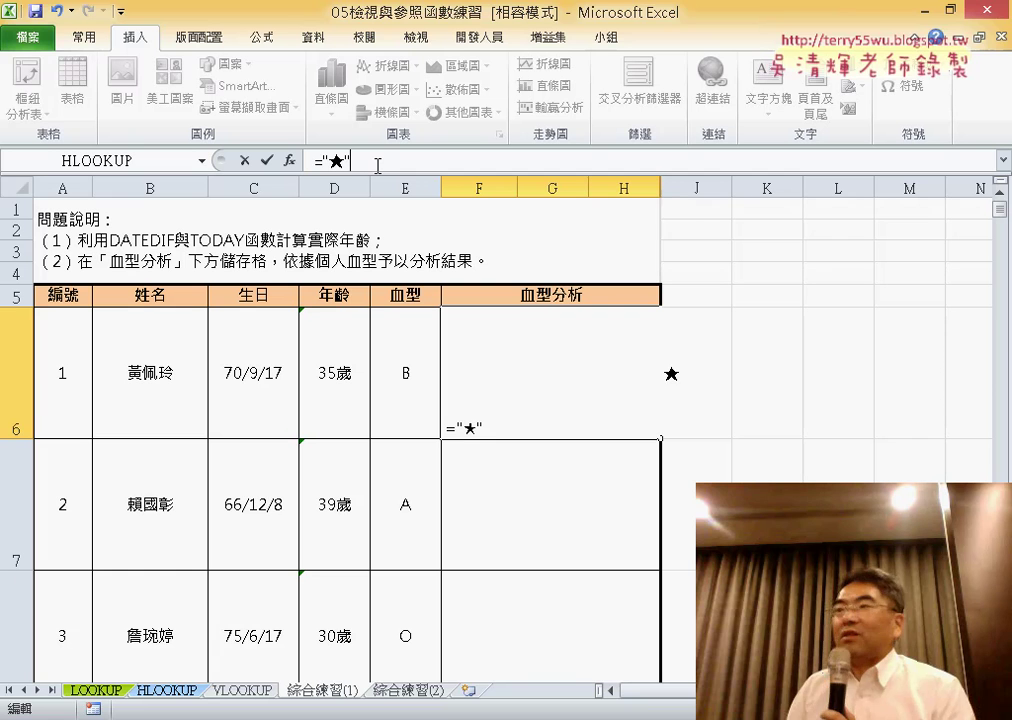
pyautogui.write('&')
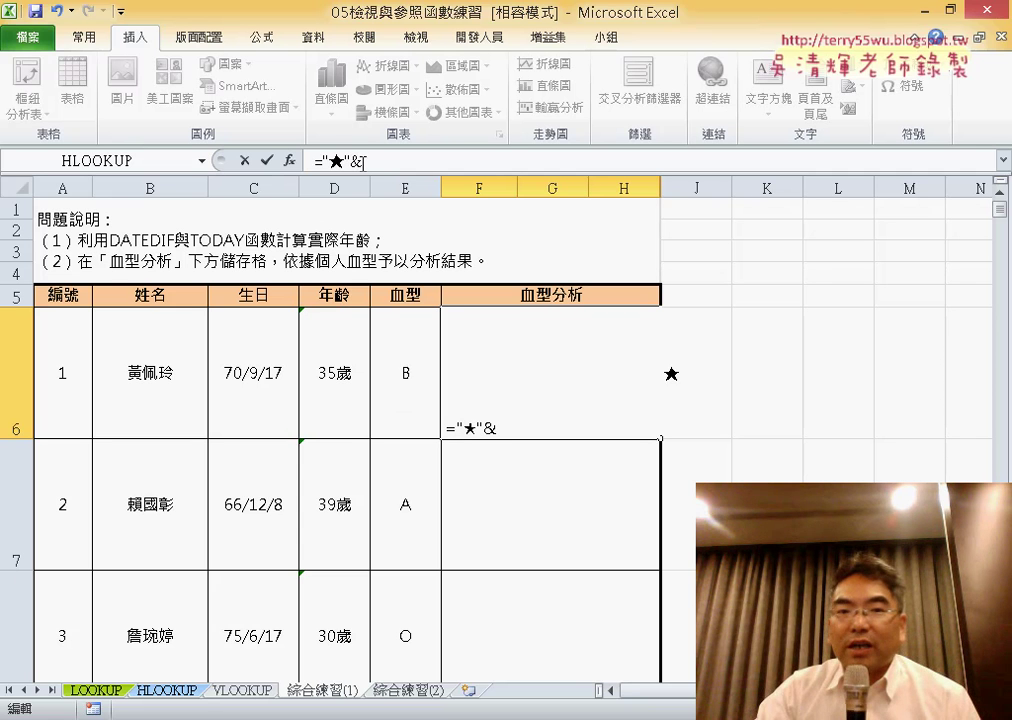
# Show the recently used function list and circle VLOOKUP for viewers
pyautogui.click(203, 163)
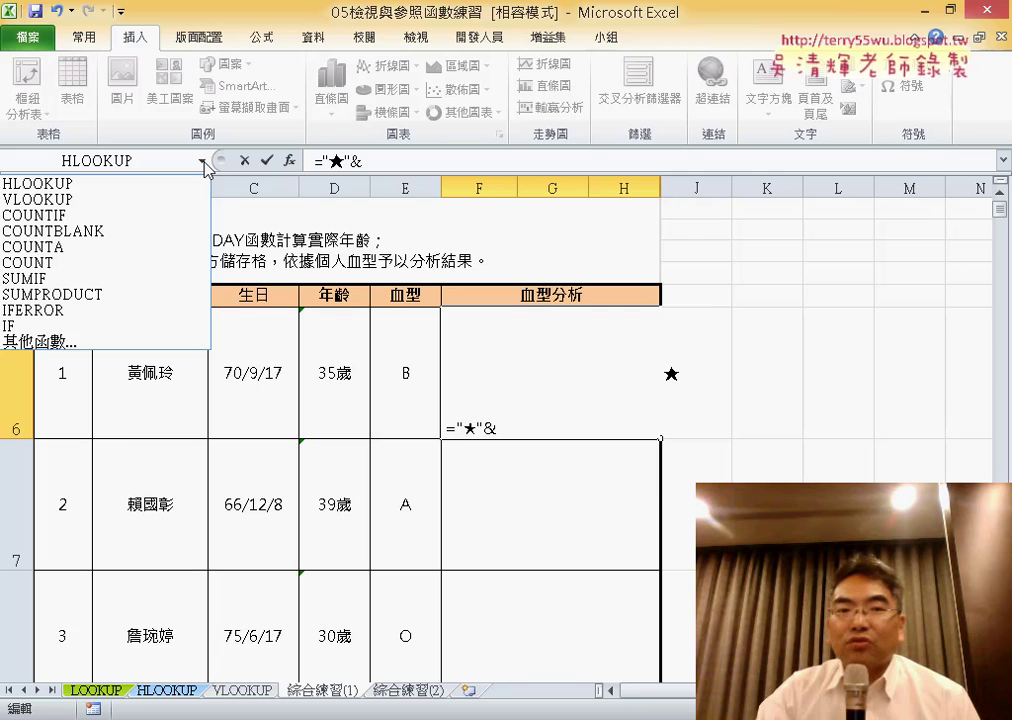
pyautogui.click(205, 164)
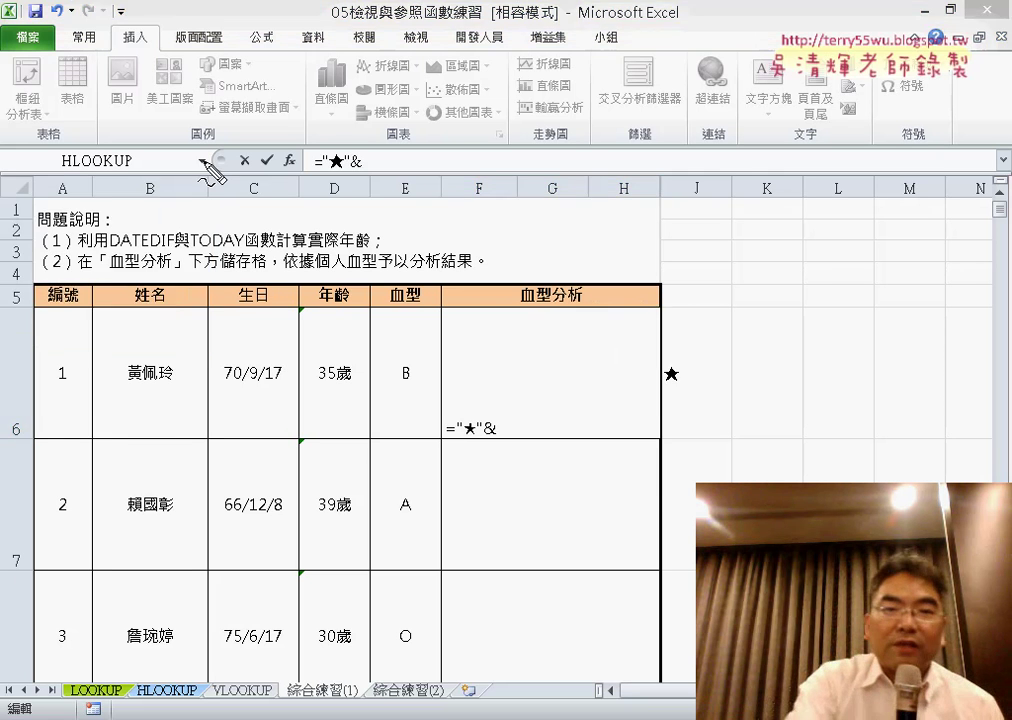
pyautogui.click(204, 162)
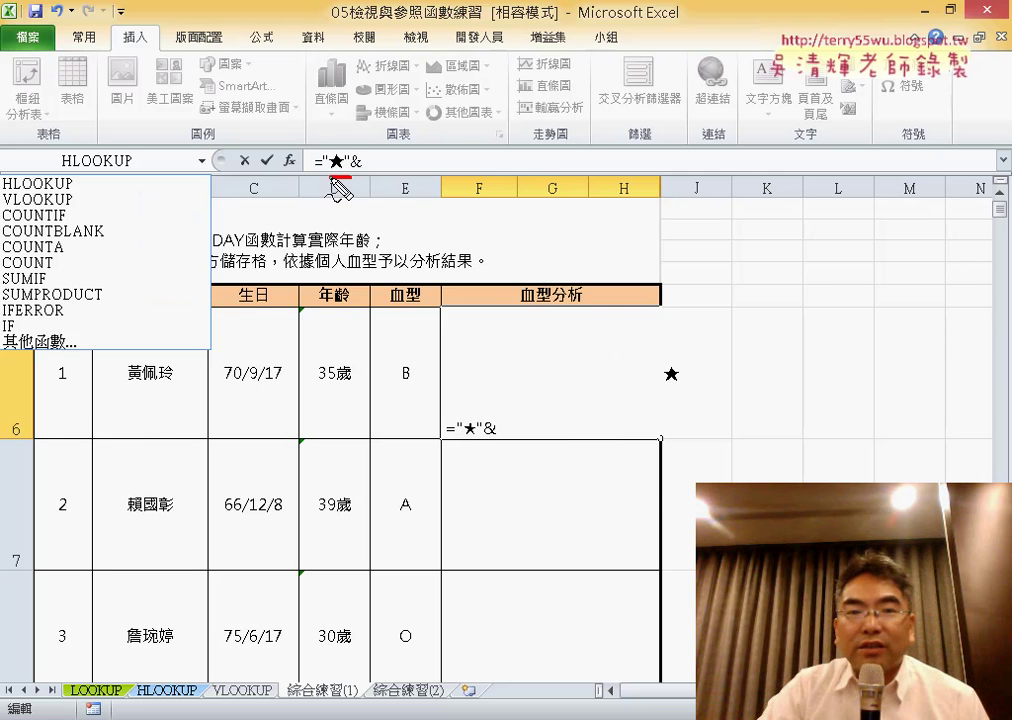
pyautogui.moveTo(212, 140); pyautogui.dragTo(200, 140)
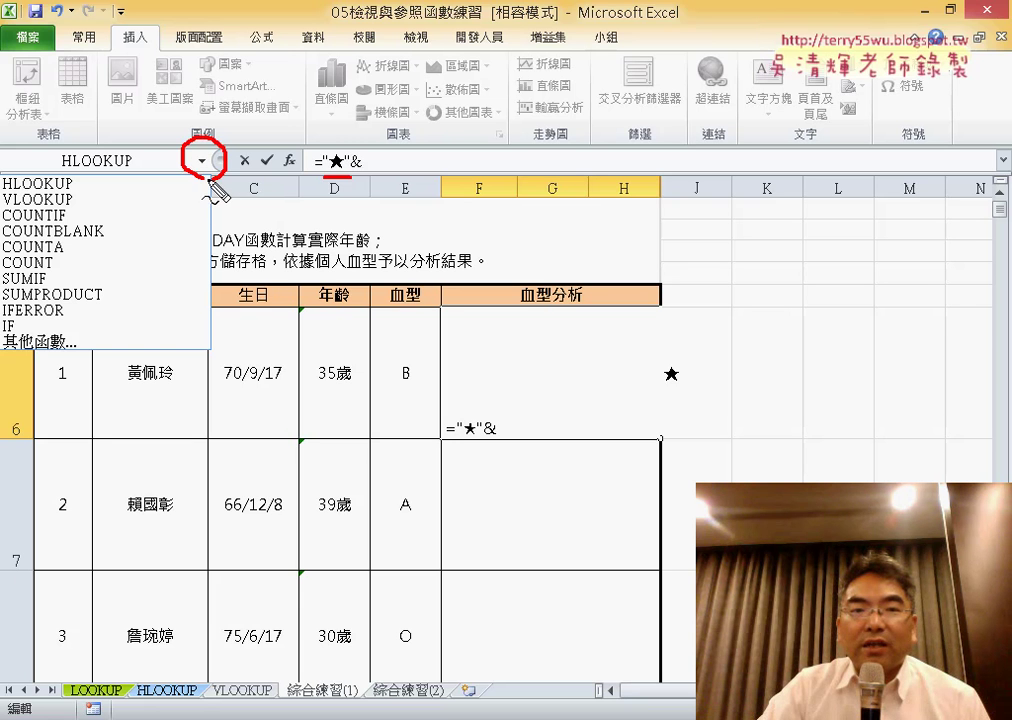
pyautogui.moveTo(80, 187)
pyautogui.mouseDown()
pyautogui.moveTo(14, 199)
pyautogui.moveTo(86, 214)
pyautogui.mouseUp()
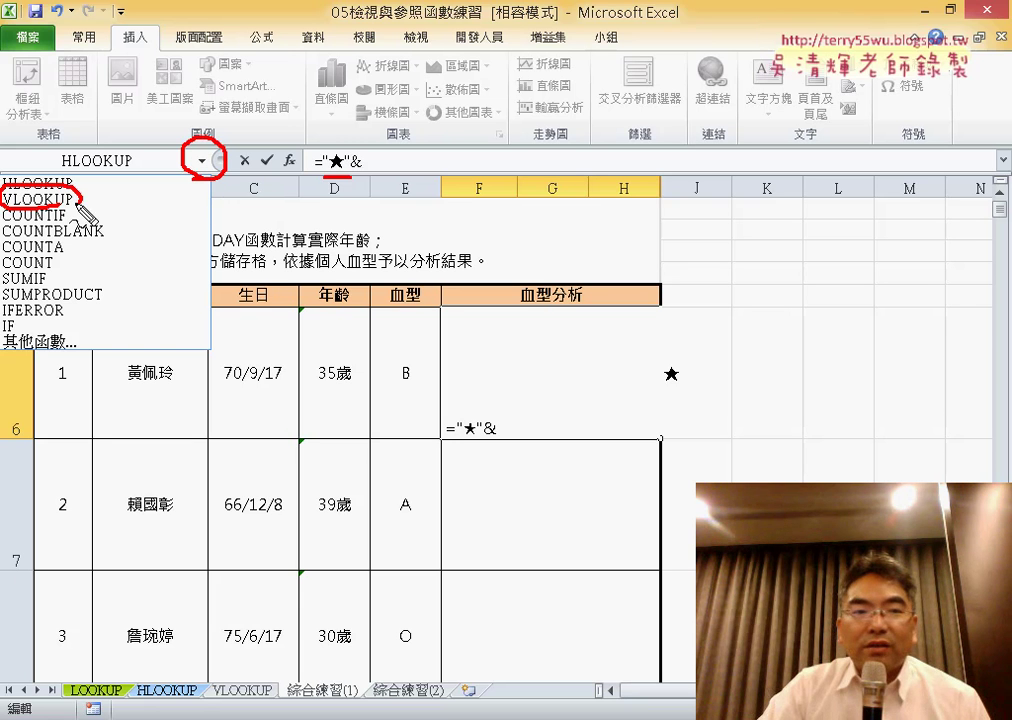
pyautogui.press('Escape')
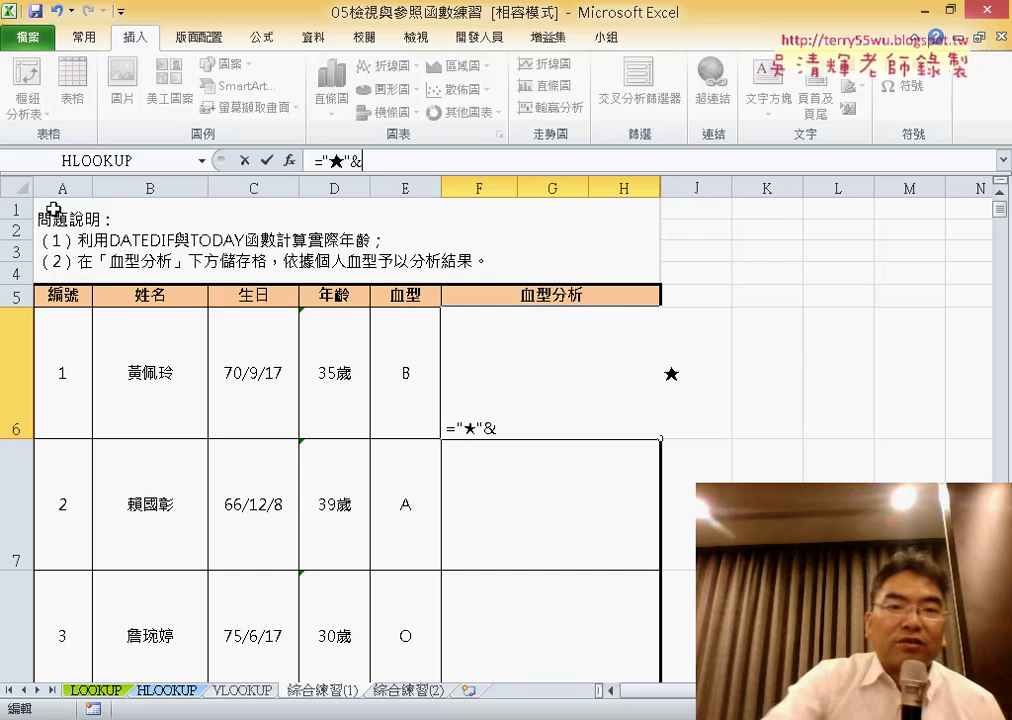
# Add VLOOKUP to F6 with lookup value E6 and table A28:I31
pyautogui.click(202, 160)
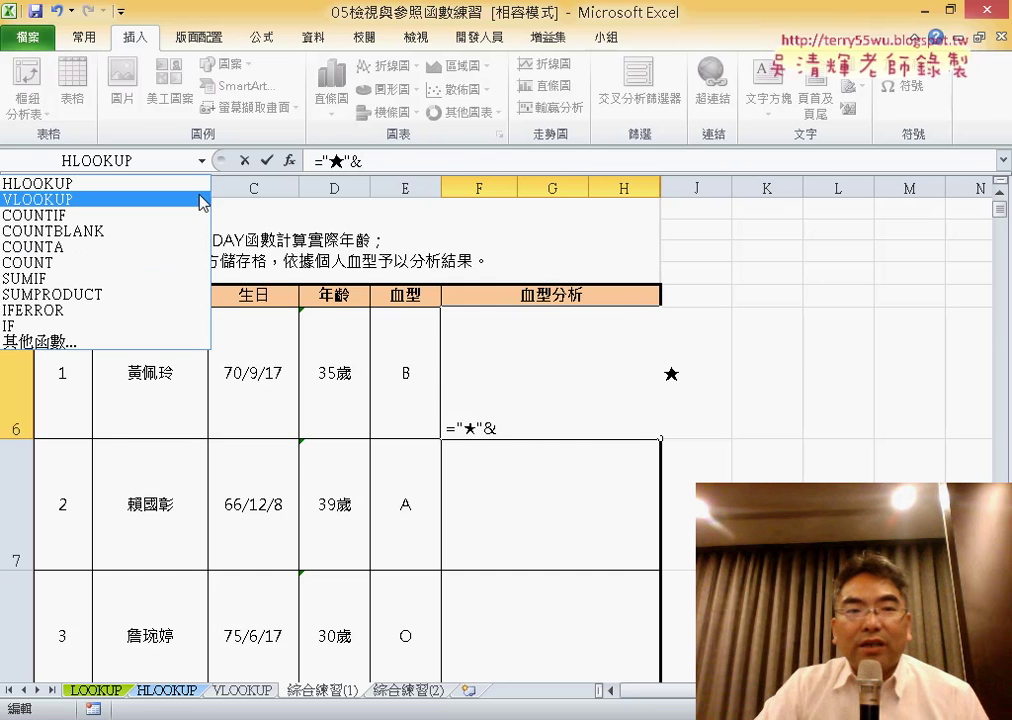
pyautogui.click(200, 199)
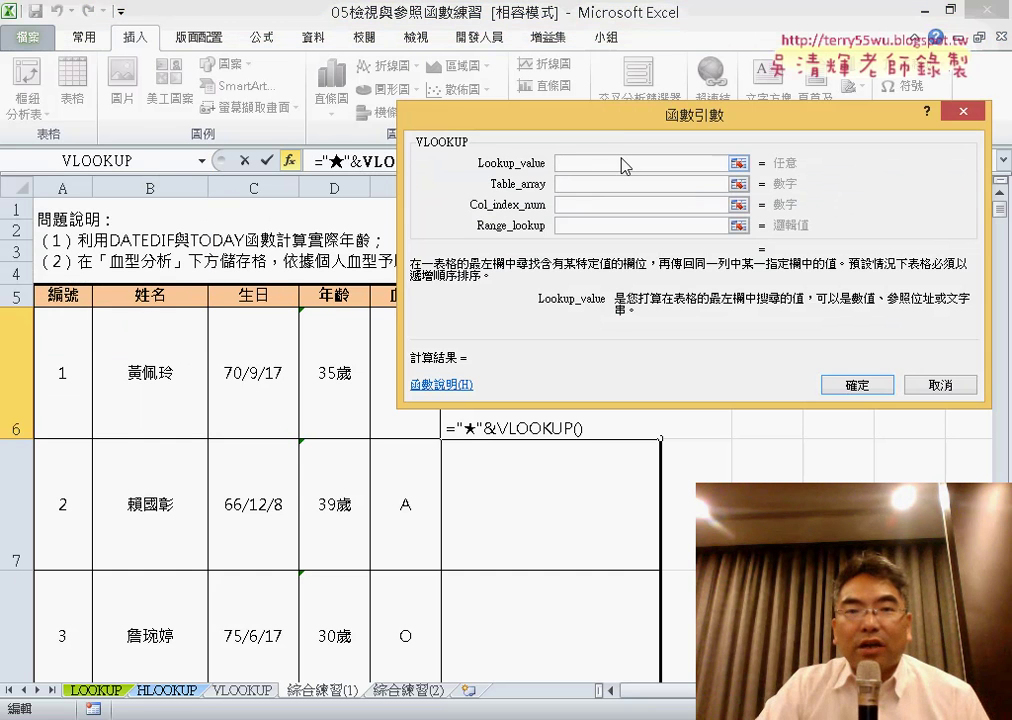
pyautogui.moveTo(690, 114); pyautogui.dragTo(833, 159)
pyautogui.click(415, 372)
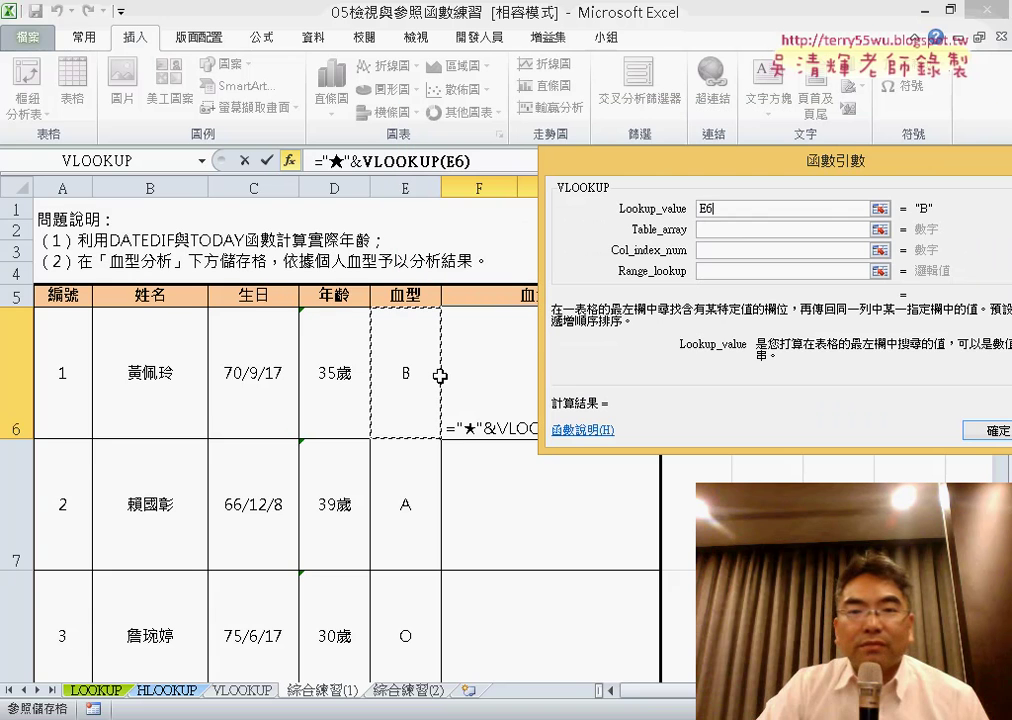
pyautogui.click(711, 229)
pyautogui.scroll(-2, 517, 505)
pyautogui.scroll(-5, 517, 505)
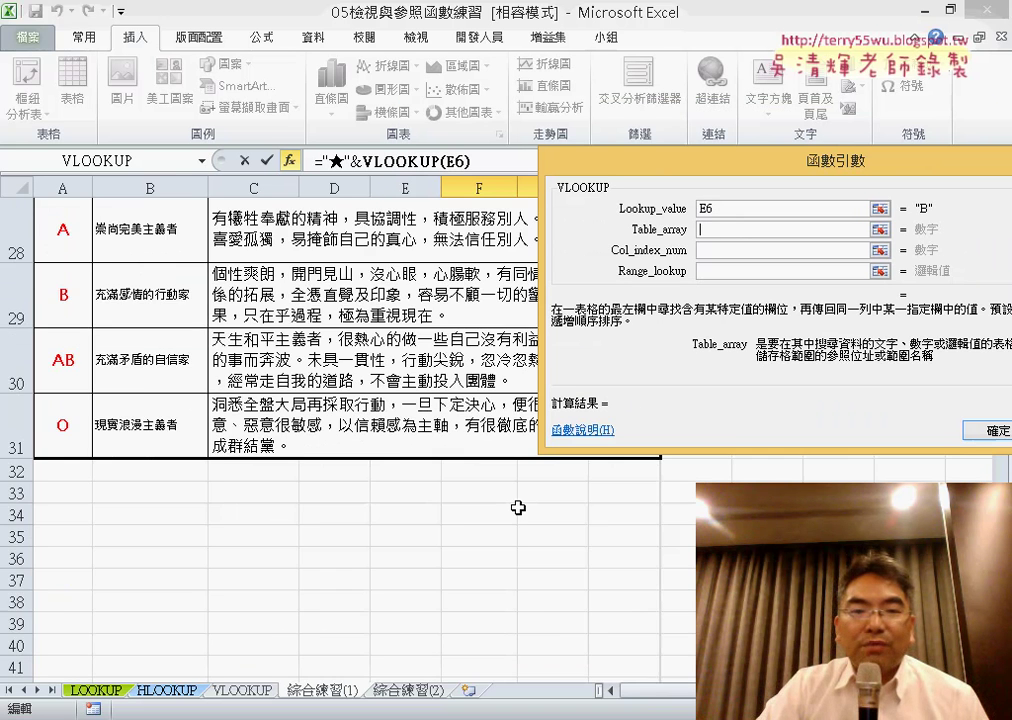
pyautogui.scroll(1, 400, 450)
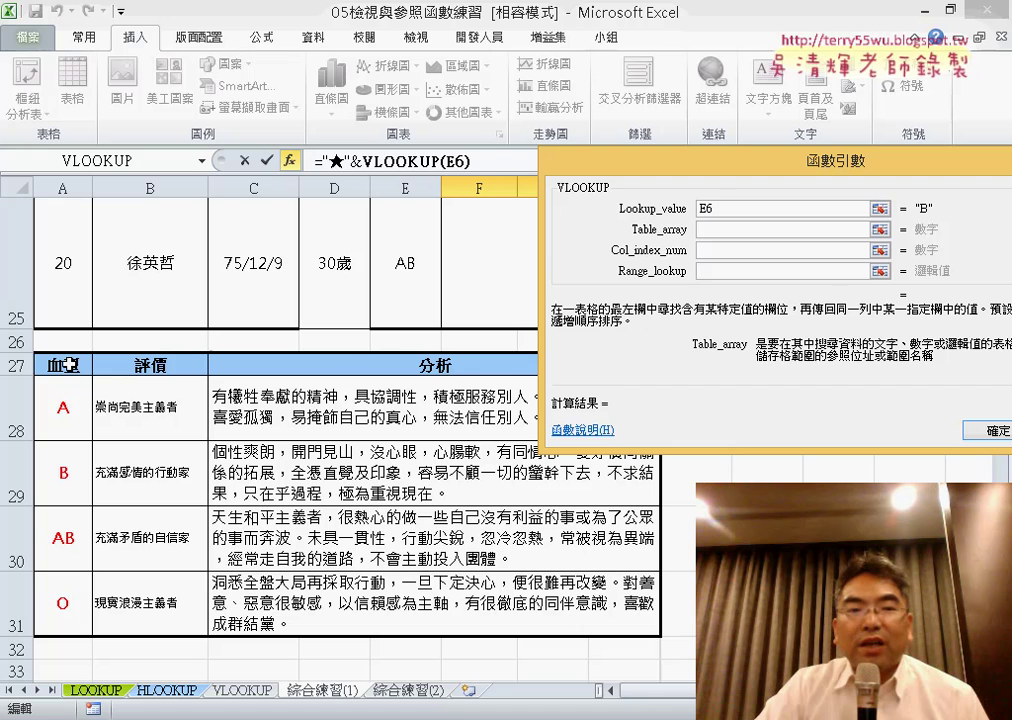
pyautogui.moveTo(63, 398); pyautogui.dragTo(545, 598)
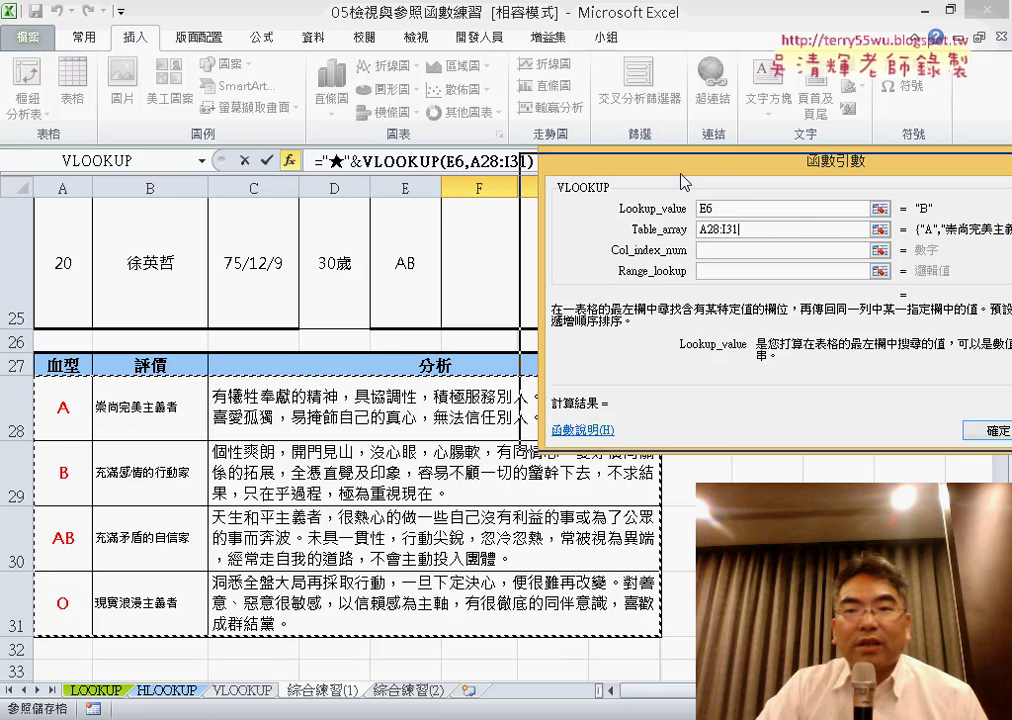
# Set the VLOOKUP column number to 2 and the match type to 0
pyautogui.moveTo(750, 160); pyautogui.dragTo(432, 220)
pyautogui.click(483, 311)
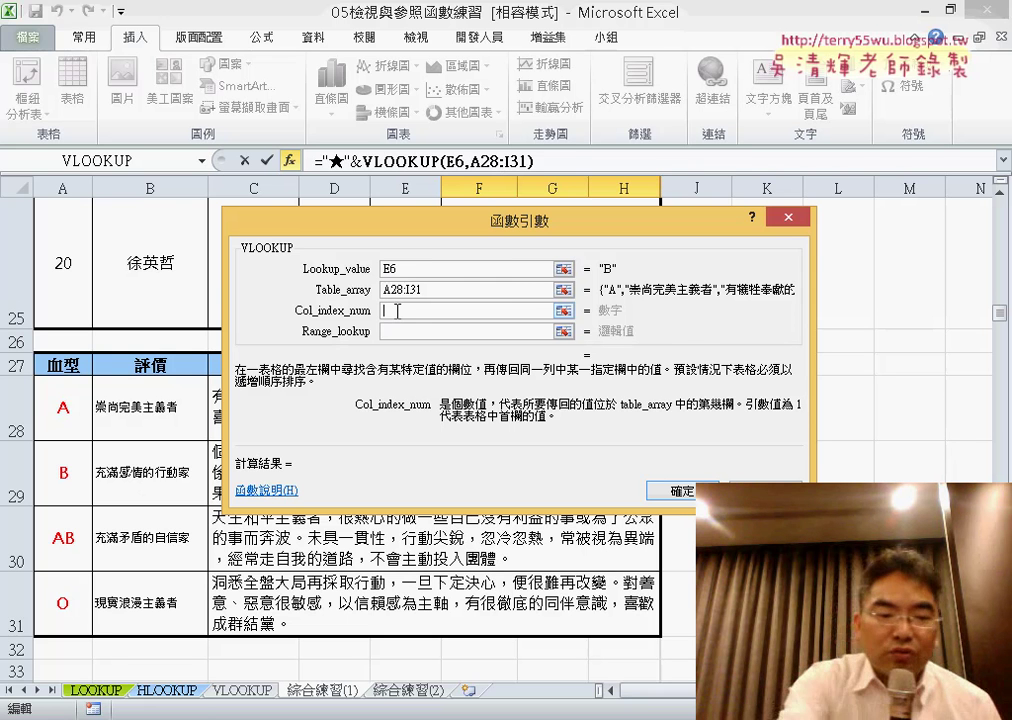
pyautogui.write('2')
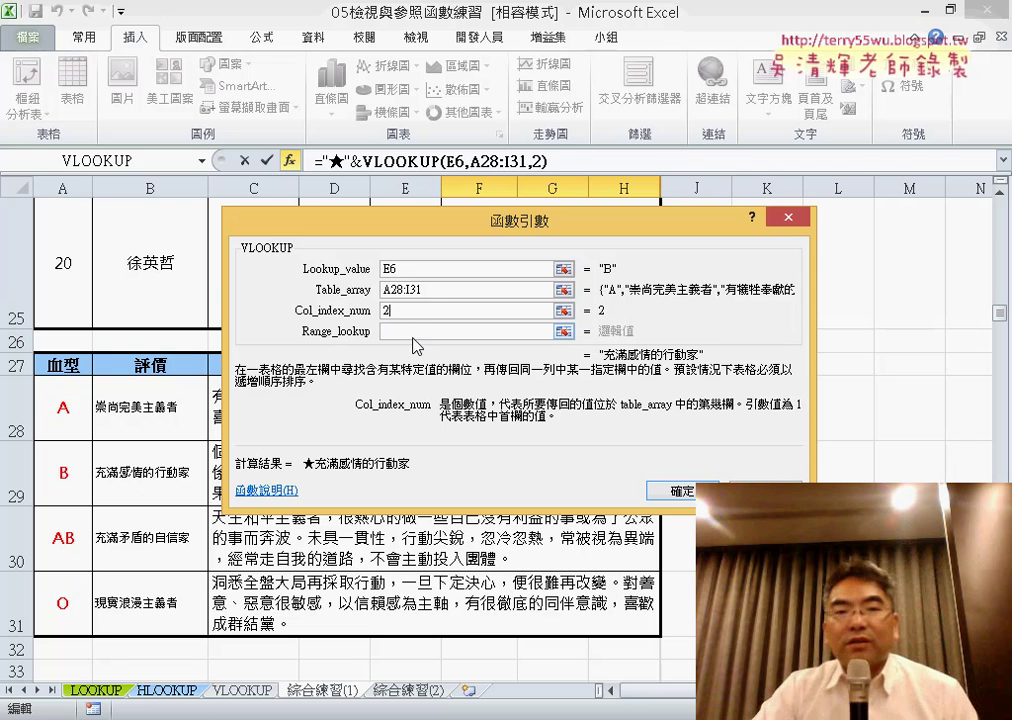
pyautogui.press('Tab')
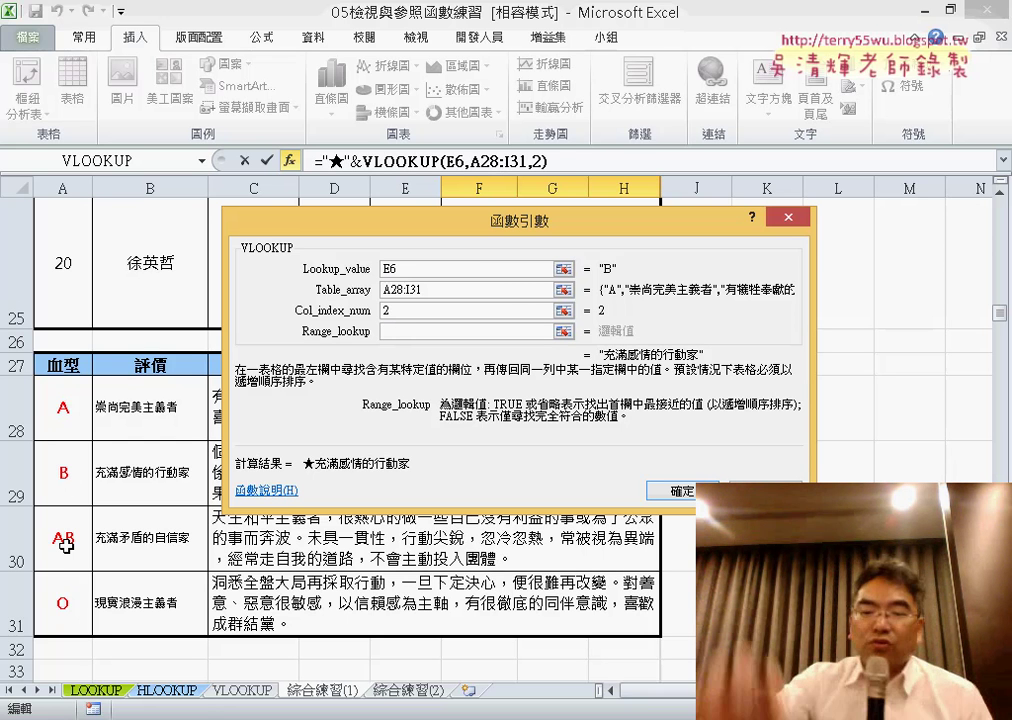
pyautogui.write('0')
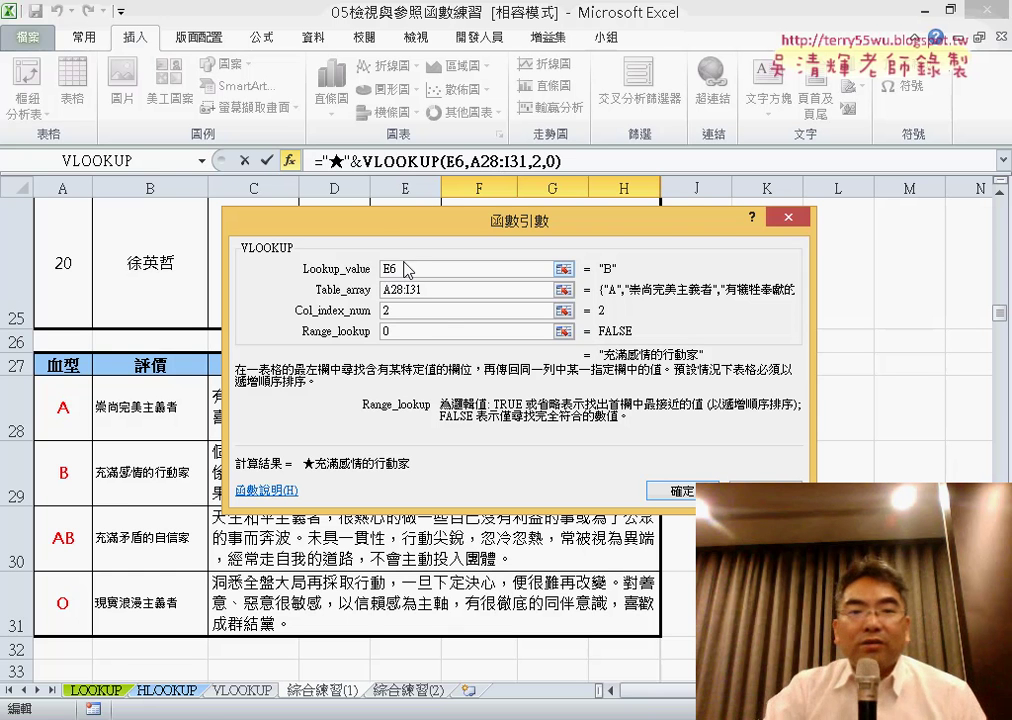
# Annotate how blood type B maps to column 2's evaluation, then commit the formula
pyautogui.moveTo(450, 221); pyautogui.dragTo(628, 221)
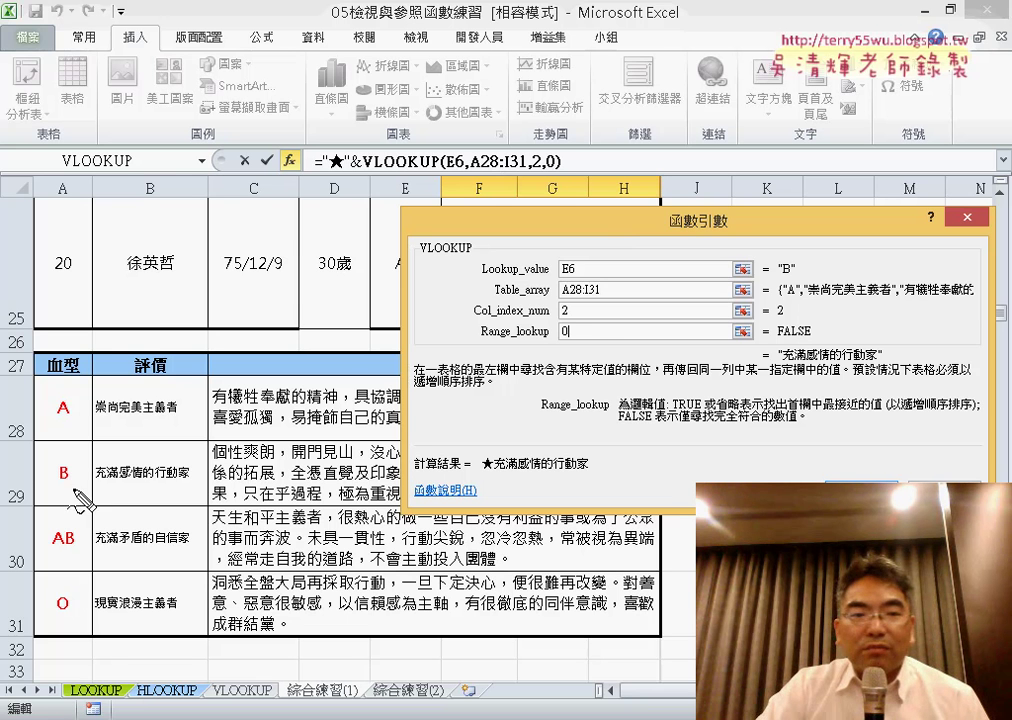
pyautogui.moveTo(72, 460)
pyautogui.mouseDown()
pyautogui.moveTo(50, 488)
pyautogui.moveTo(76, 480)
pyautogui.mouseUp()
pyautogui.moveTo(150, 296)
pyautogui.mouseDown()
pyautogui.moveTo(155, 328)
pyautogui.moveTo(192, 328)
pyautogui.mouseUp()
pyautogui.moveTo(561, 322); pyautogui.dragTo(584, 322)
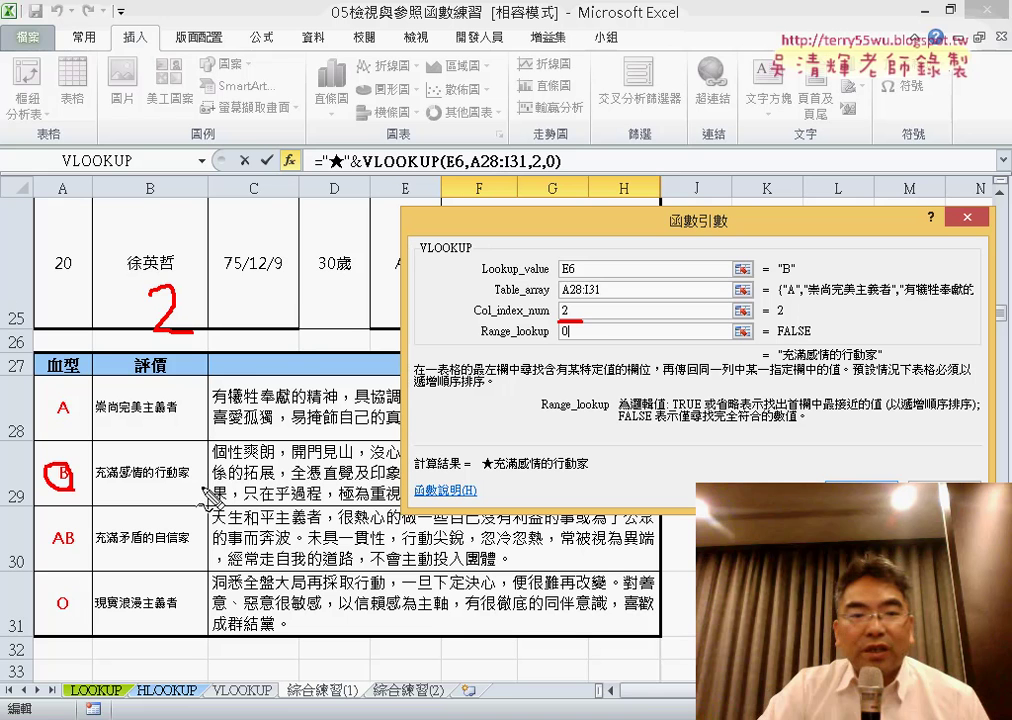
pyautogui.moveTo(208, 490)
pyautogui.mouseDown()
pyautogui.moveTo(100, 484)
pyautogui.moveTo(120, 455)
pyautogui.moveTo(205, 455)
pyautogui.moveTo(208, 470)
pyautogui.moveTo(276, 357)
pyautogui.moveTo(322, 250)
pyautogui.mouseUp()
pyautogui.moveTo(285, 285); pyautogui.dragTo(322, 250)
pyautogui.moveTo(322, 250); pyautogui.dragTo(340, 335)
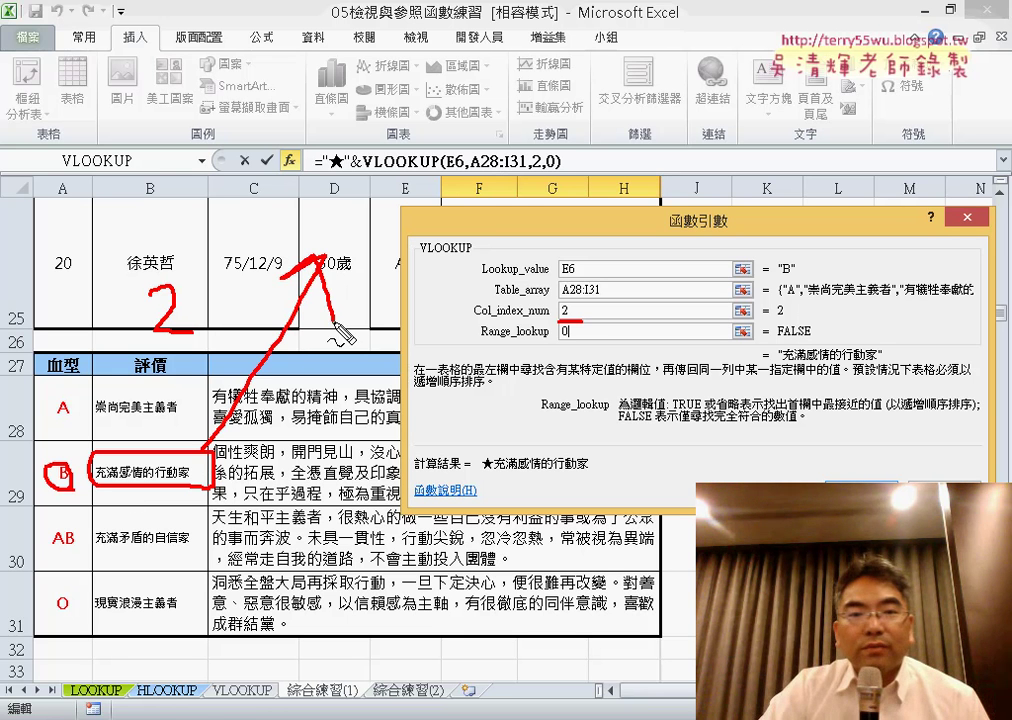
pyautogui.press('Escape')
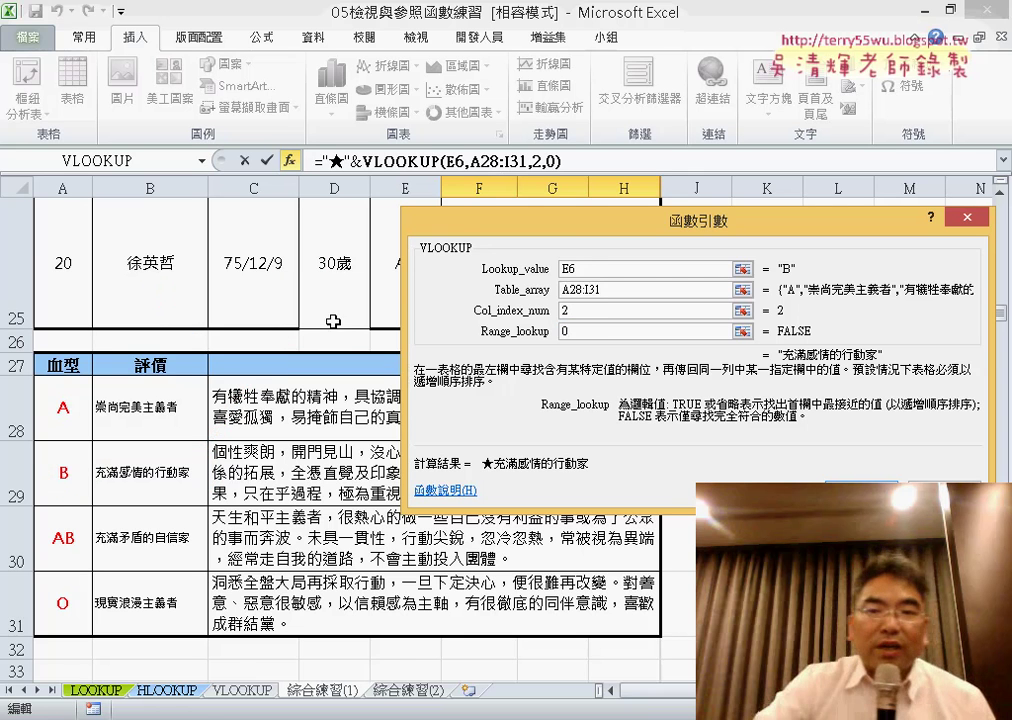
pyautogui.press('Return')
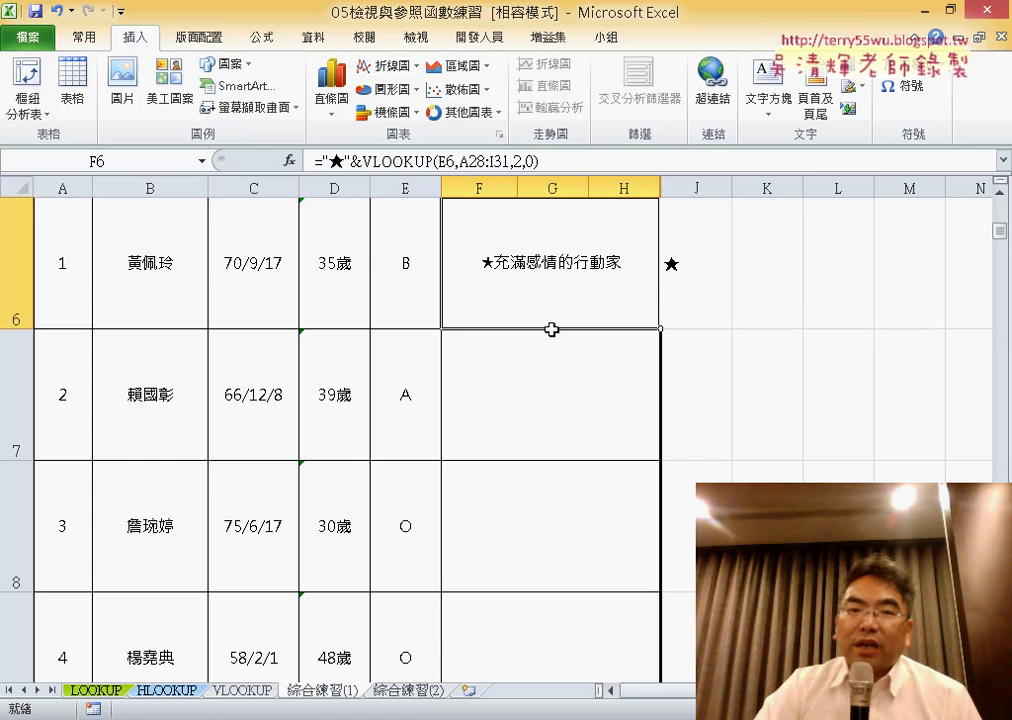
# Review the evaluation and description texts in B29 and C29, then reopen F6's formula
pyautogui.scroll(-2, 555, 350)
pyautogui.scroll(-1, 560, 360)
pyautogui.scroll(-5, 561, 357)
pyautogui.scroll(1, 561, 357)
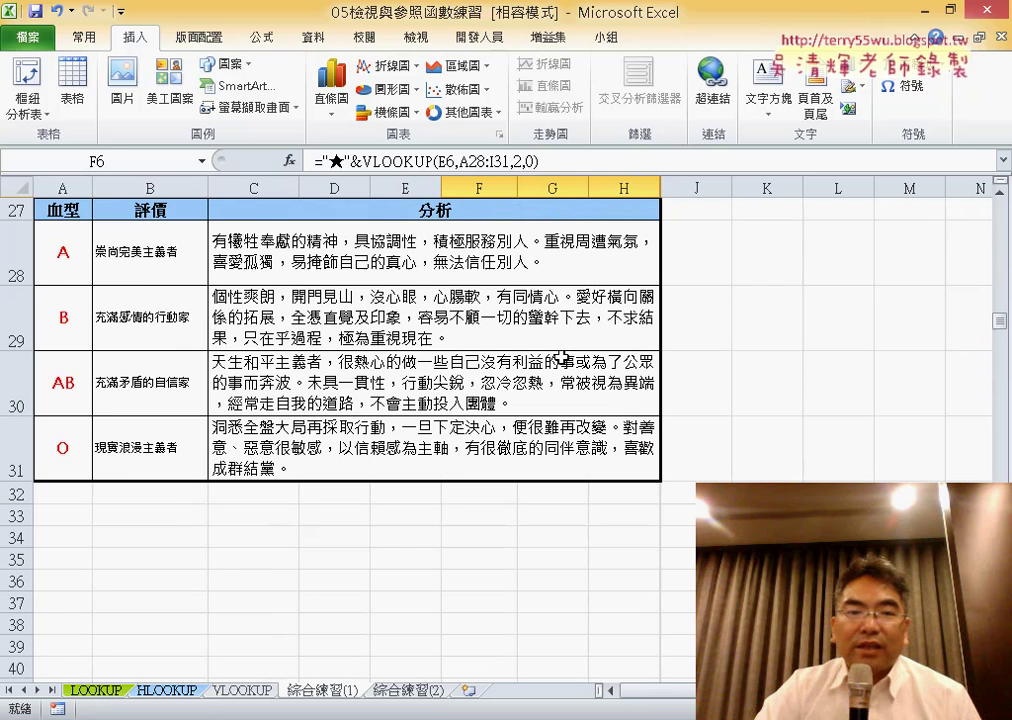
pyautogui.click(145, 316)
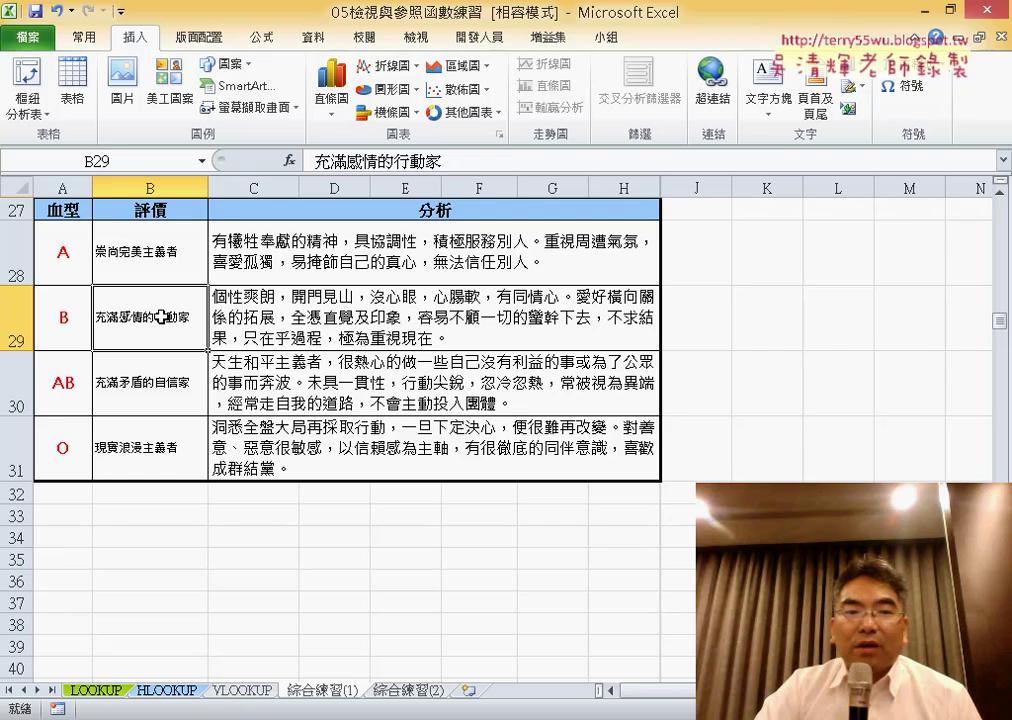
pyautogui.click(323, 316)
pyautogui.scroll(4, 323, 316)
pyautogui.scroll(4, 323, 316)
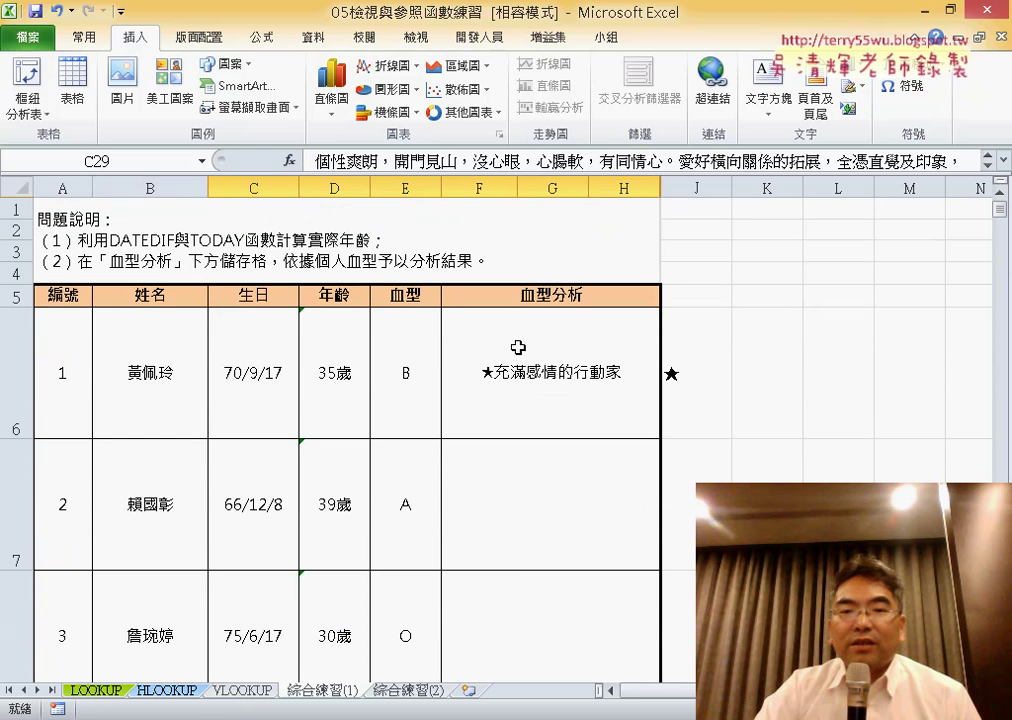
pyautogui.click(563, 369)
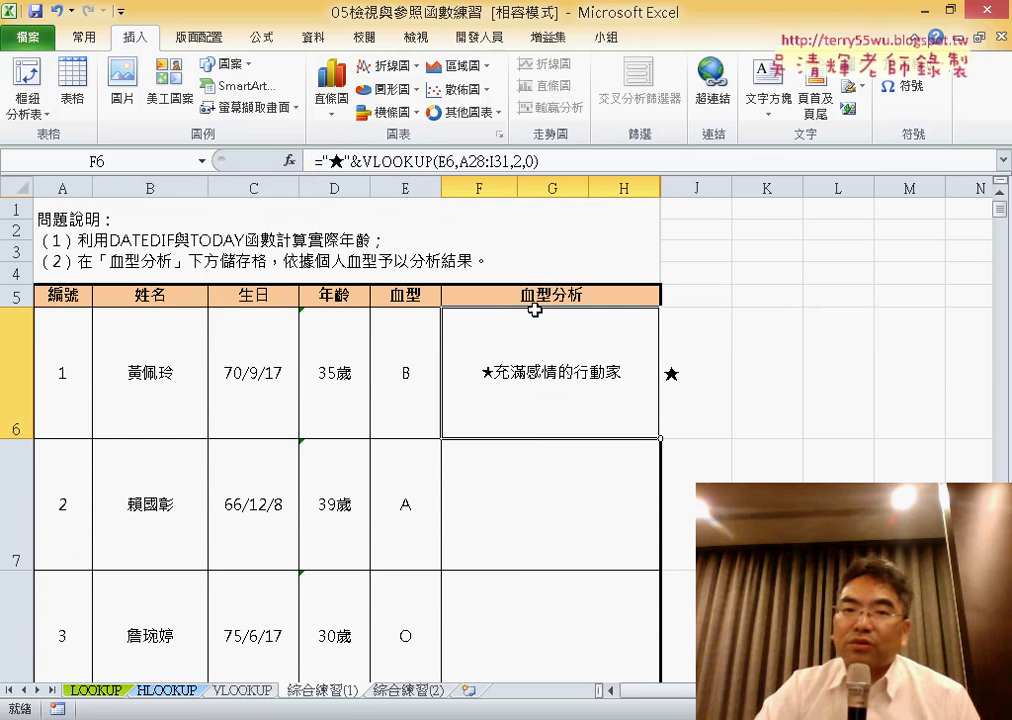
pyautogui.click(517, 162)
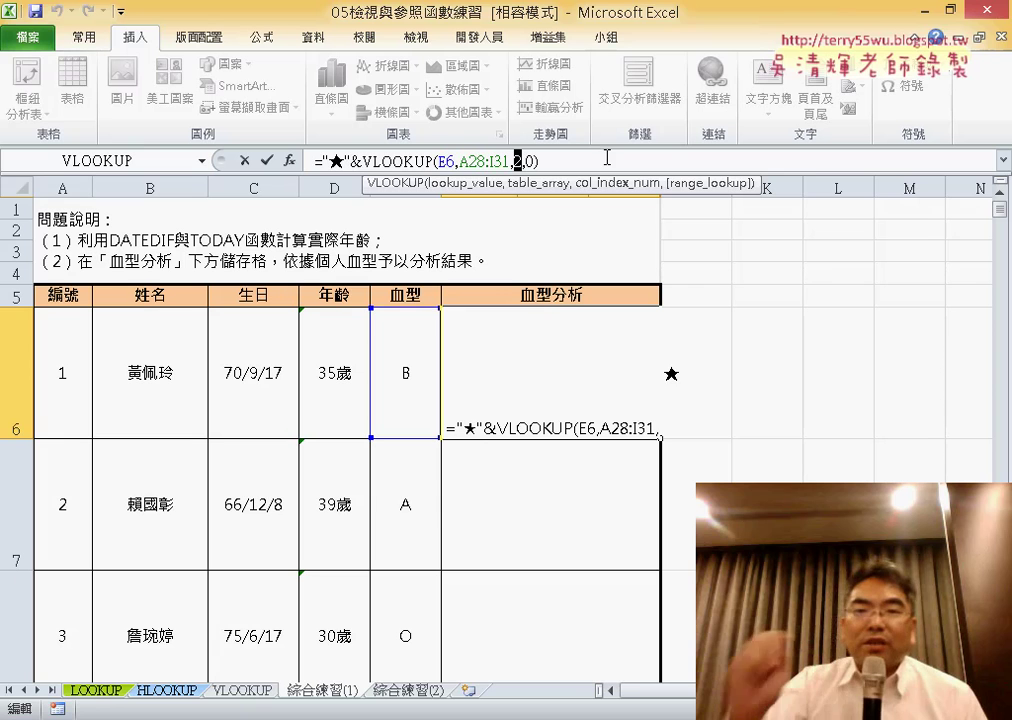
# Append &"★"&VLOOKUP(E6,A28:I31,3,0) to F6's formula to add the description
pyautogui.moveTo(579, 155); pyautogui.dragTo(381, 160)
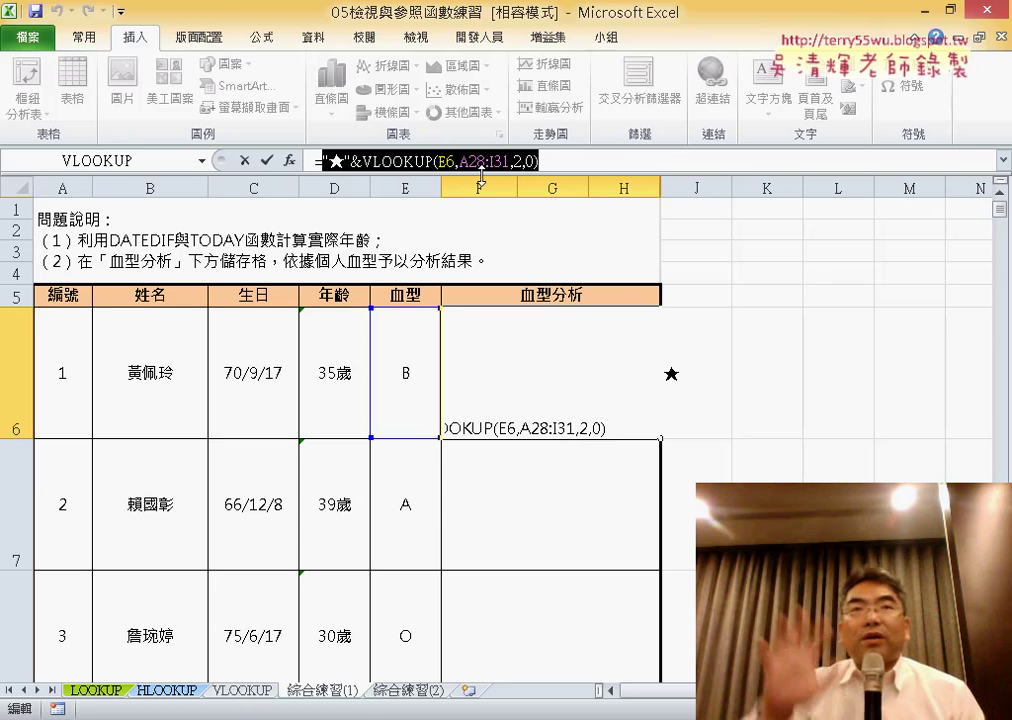
pyautogui.click(589, 161)
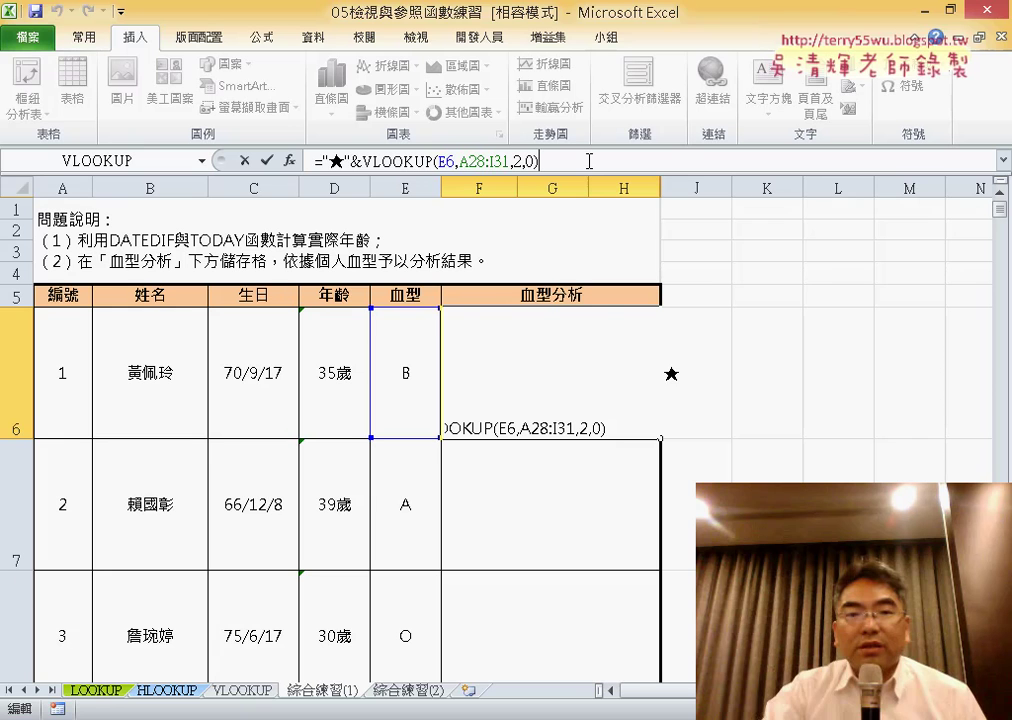
pyautogui.write('&')
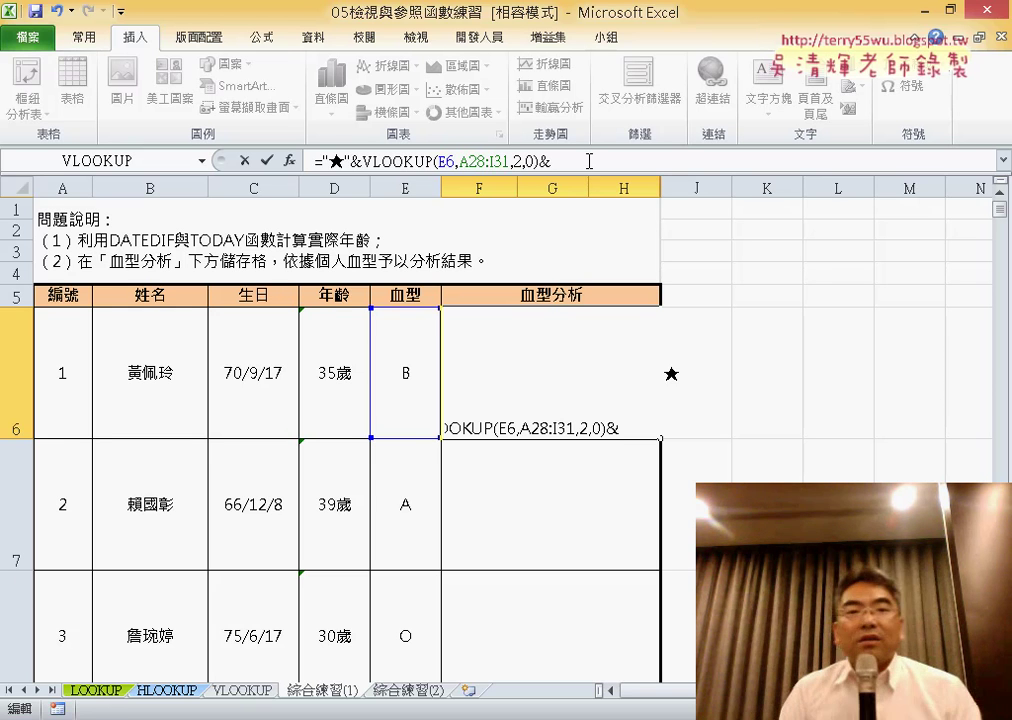
pyautogui.write('"★"&VLOOKUP(E6,A28:I31,2,0)')
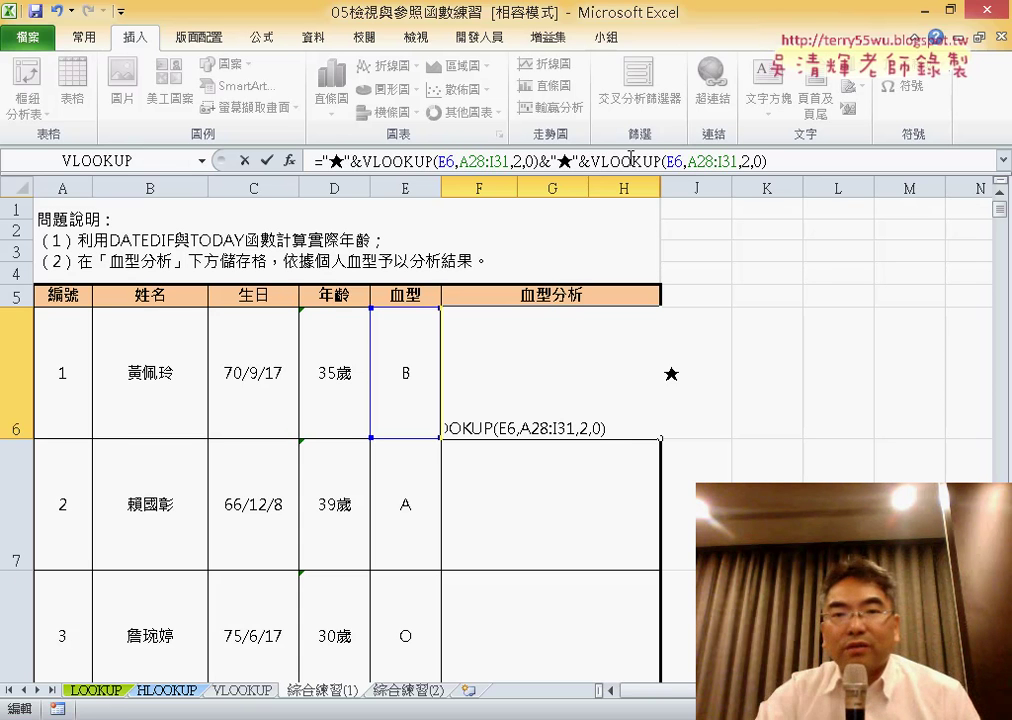
pyautogui.doubleClick(745, 160)
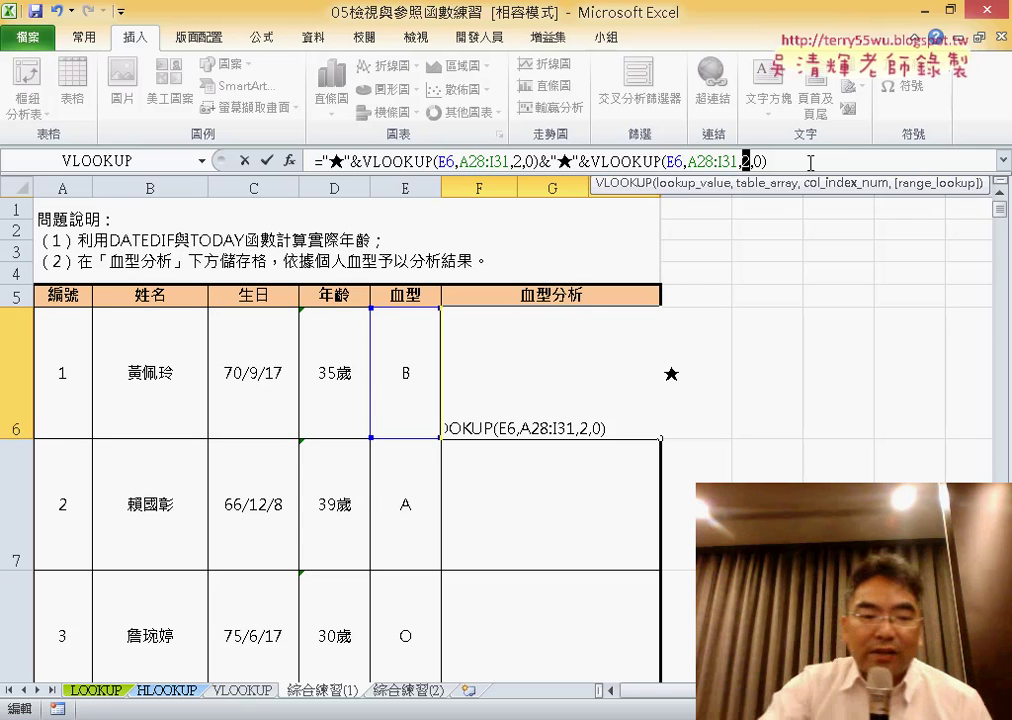
pyautogui.write('3')
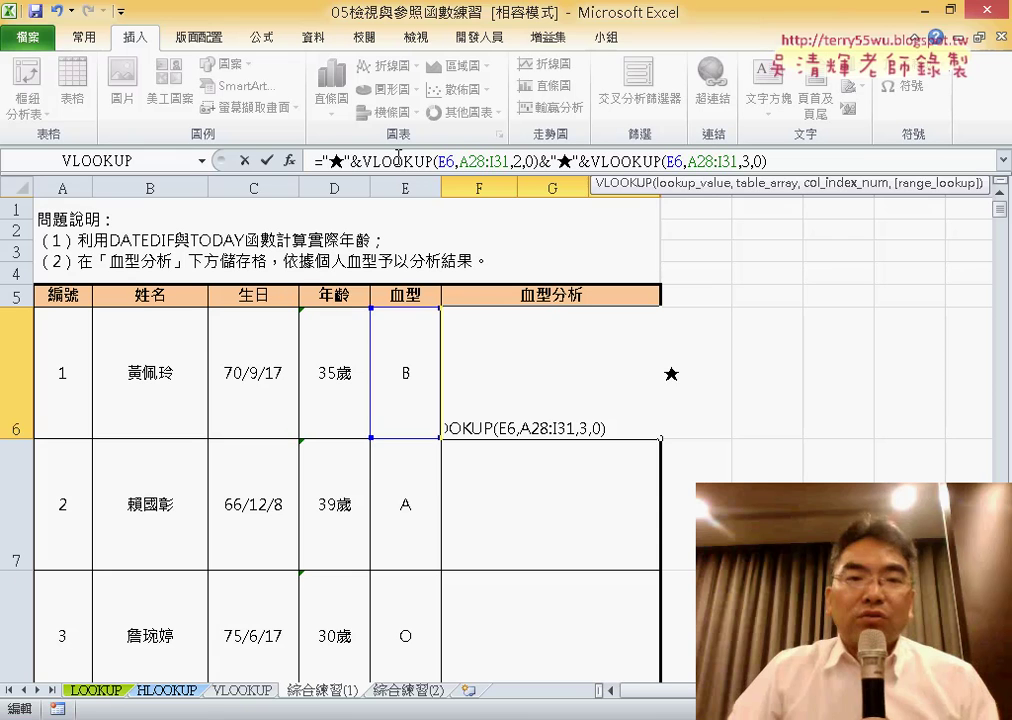
pyautogui.click(269, 161)
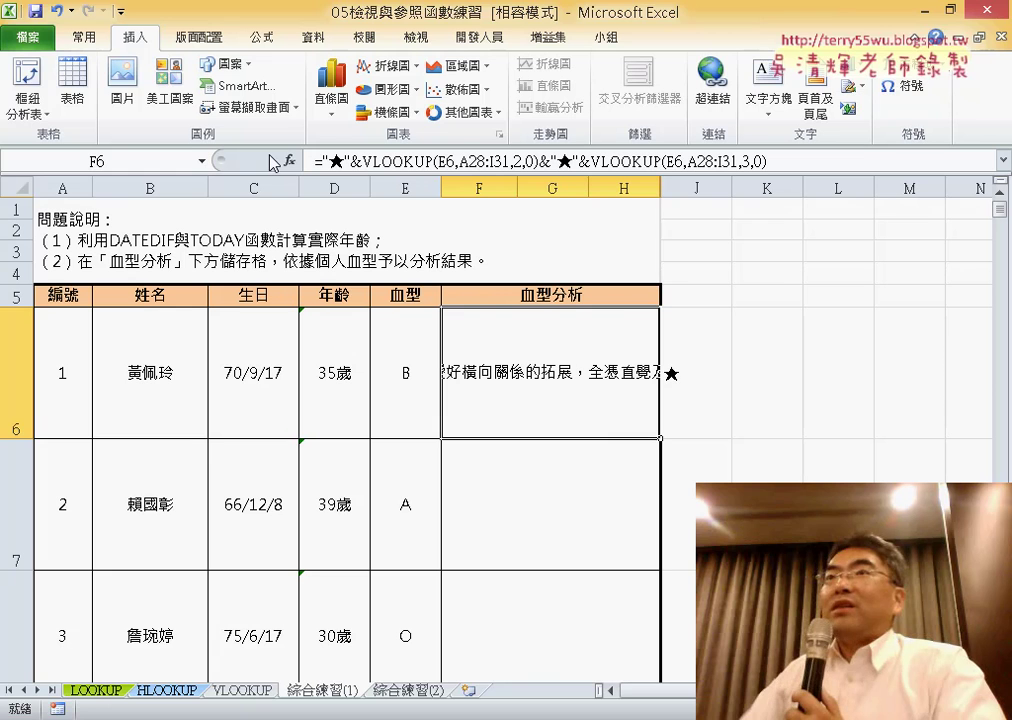
# Turn on Wrap text in the Alignment settings for merged cell F6
pyautogui.rightClick(553, 368)
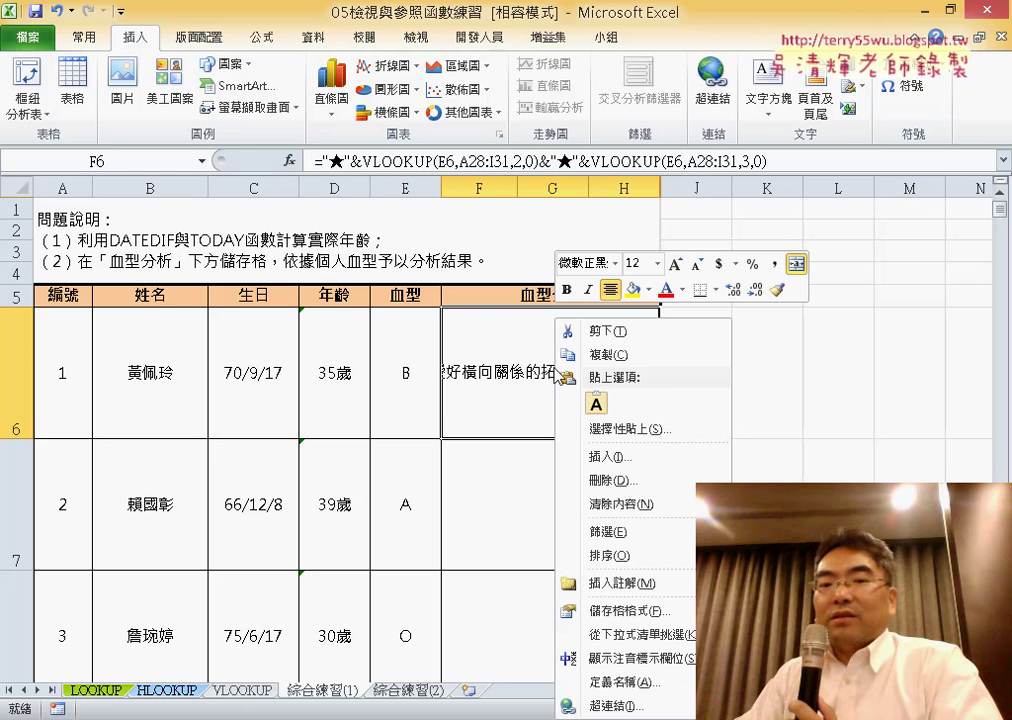
pyautogui.click(646, 620)
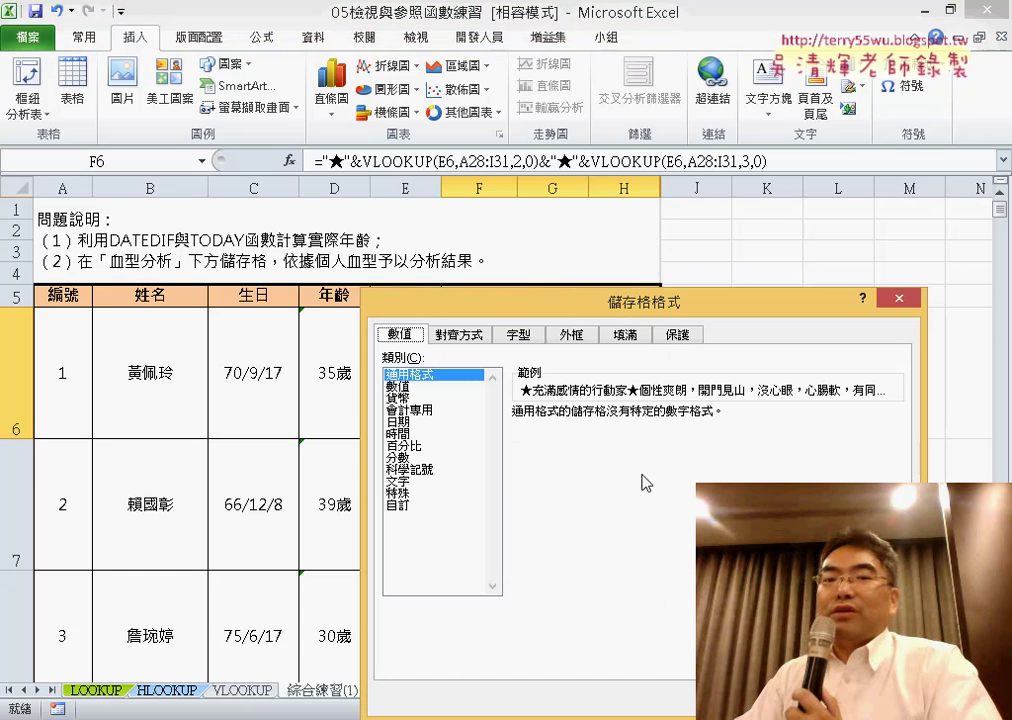
pyautogui.moveTo(653, 307); pyautogui.dragTo(640, 79)
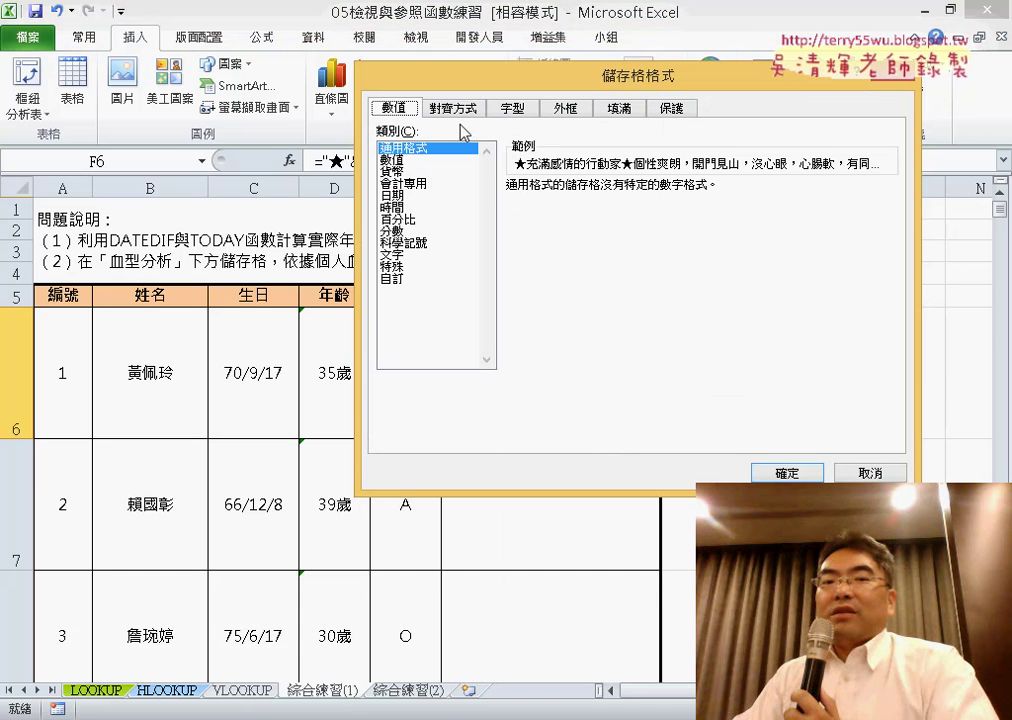
pyautogui.click(456, 109)
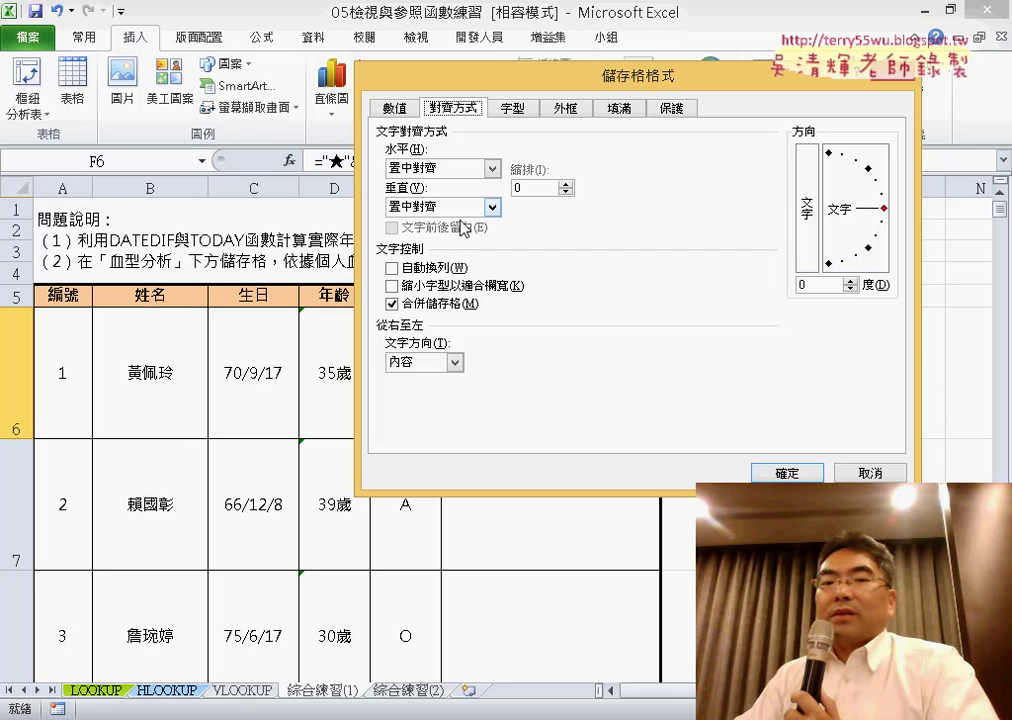
pyautogui.click(432, 270)
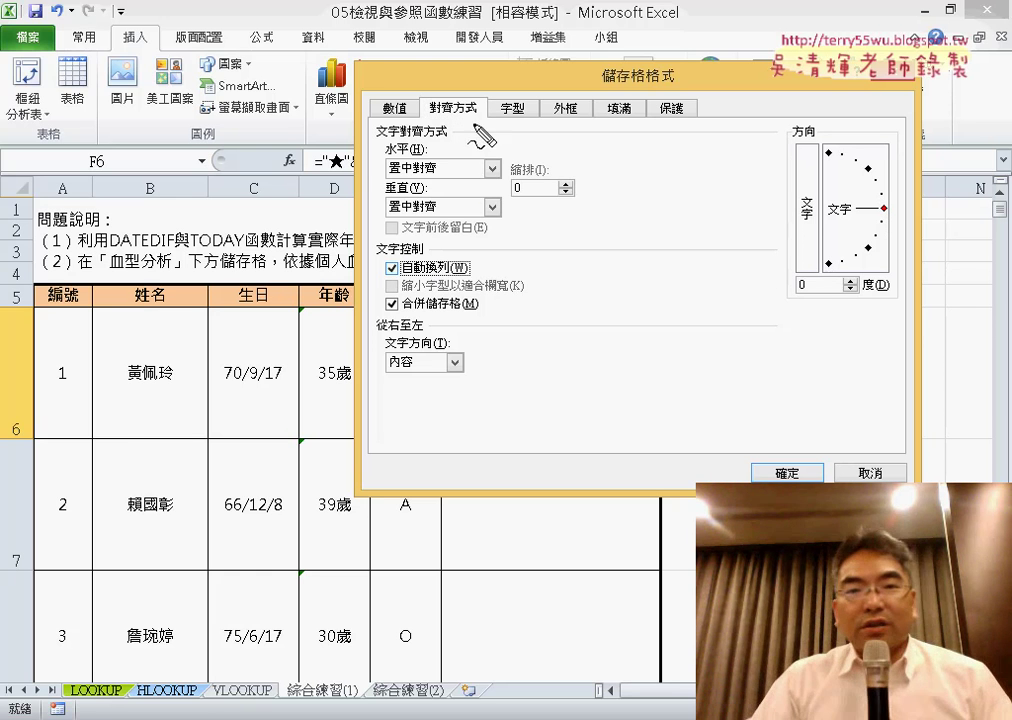
pyautogui.moveTo(500, 90); pyautogui.dragTo(513, 119)
pyautogui.moveTo(468, 262); pyautogui.dragTo(500, 262)
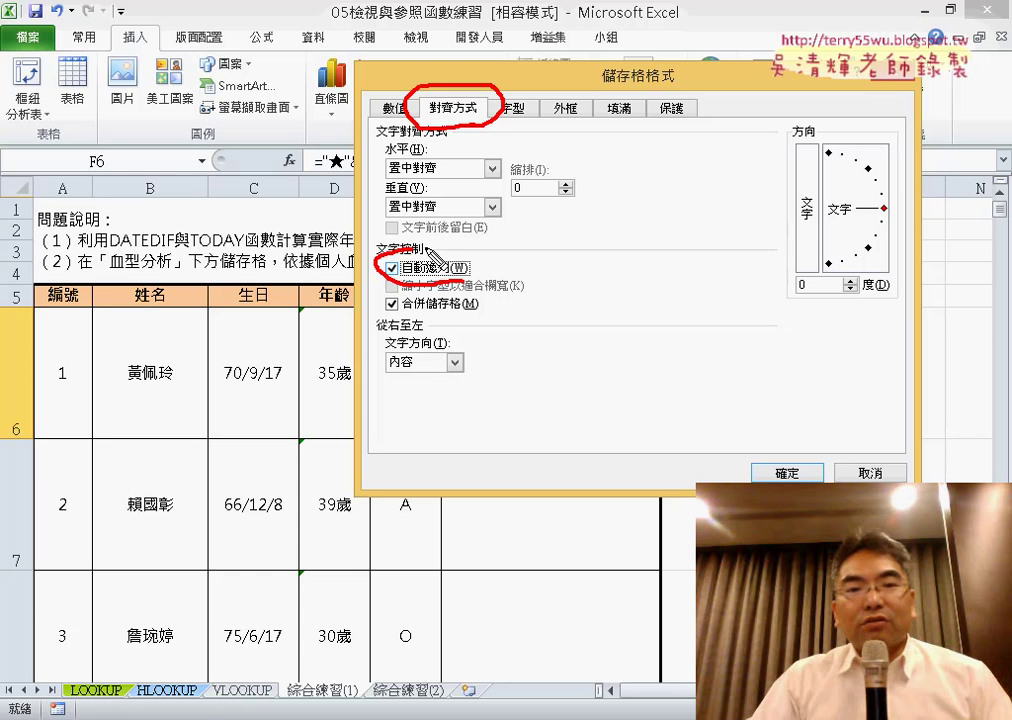
pyautogui.moveTo(453, 128); pyautogui.dragTo(453, 245)
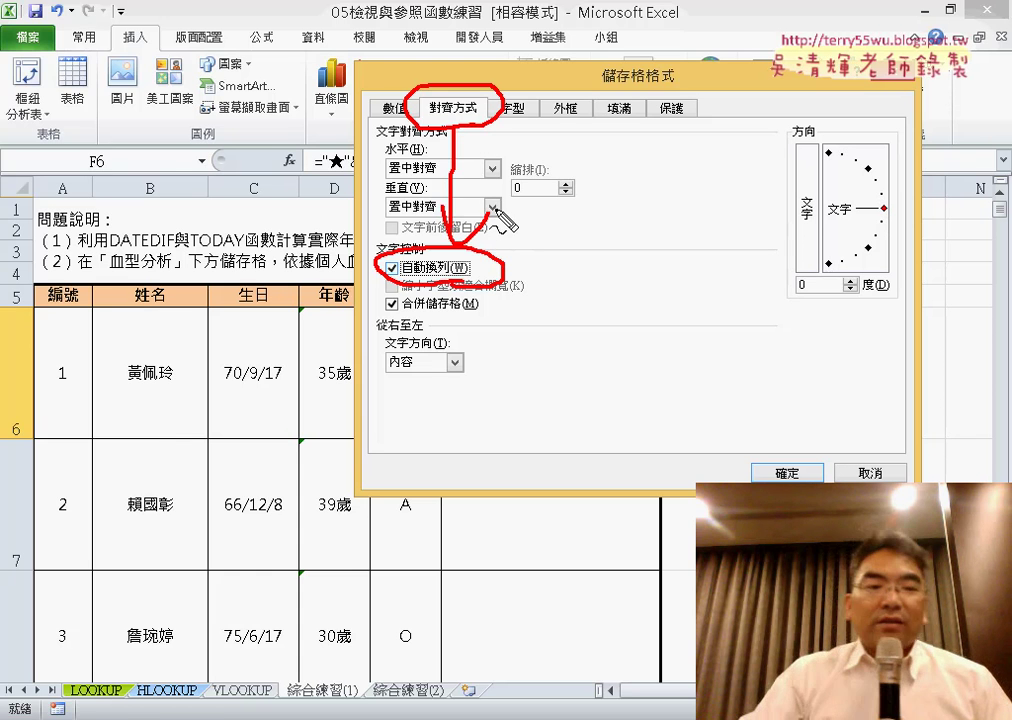
pyautogui.press('Escape')
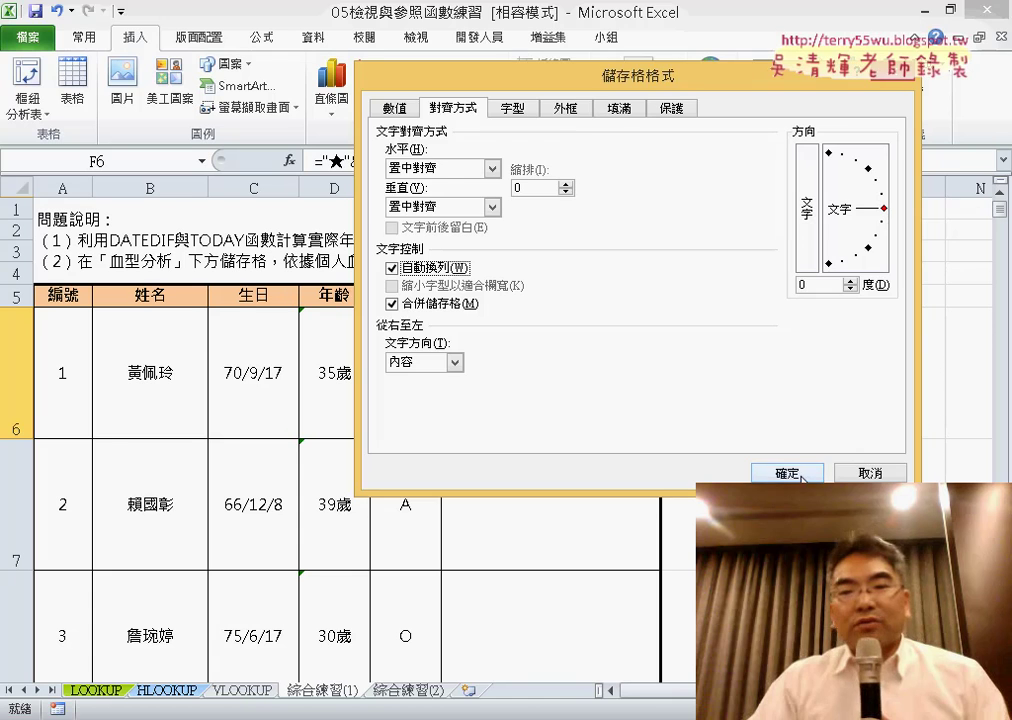
pyautogui.click(802, 478)
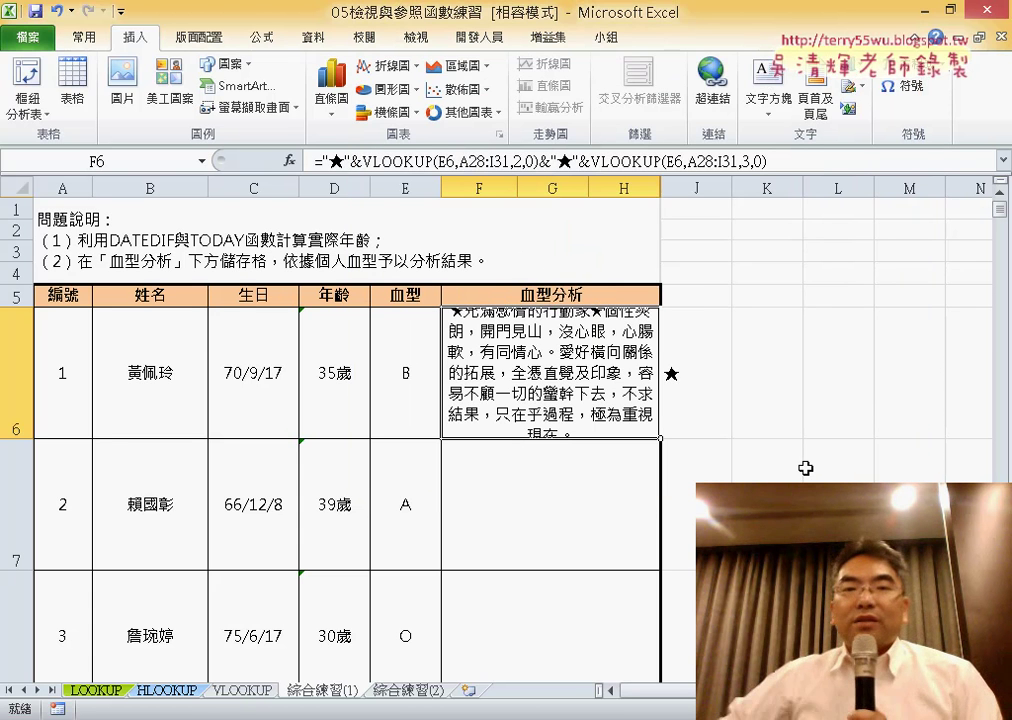
# Set F6's font size to 10 so the type B description fits
pyautogui.click(84, 37)
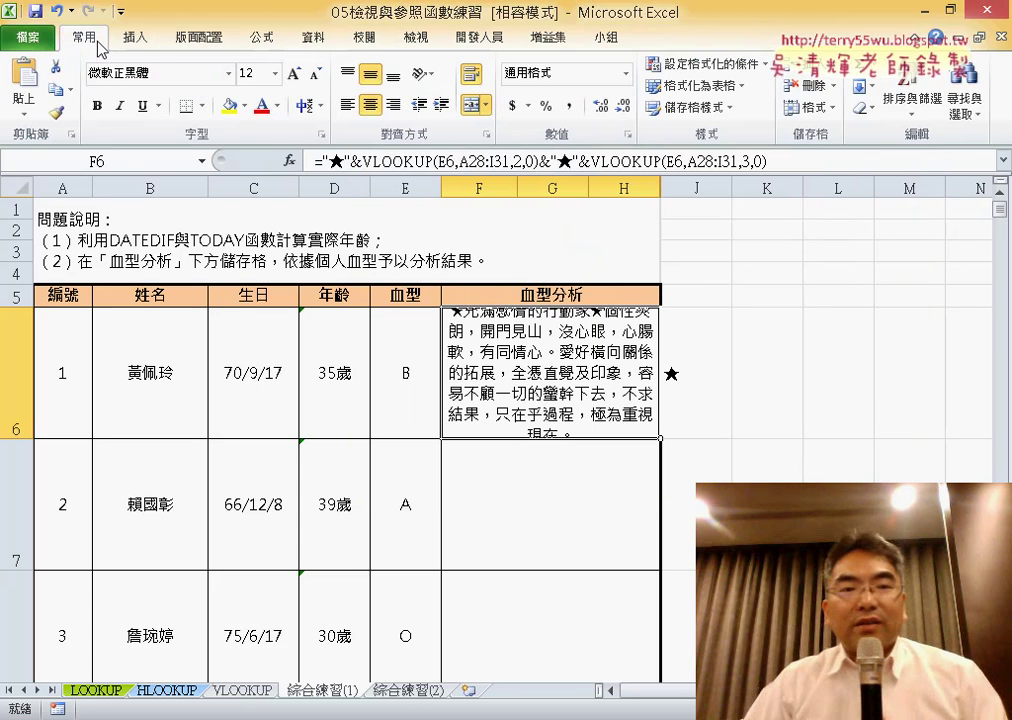
pyautogui.click(276, 74)
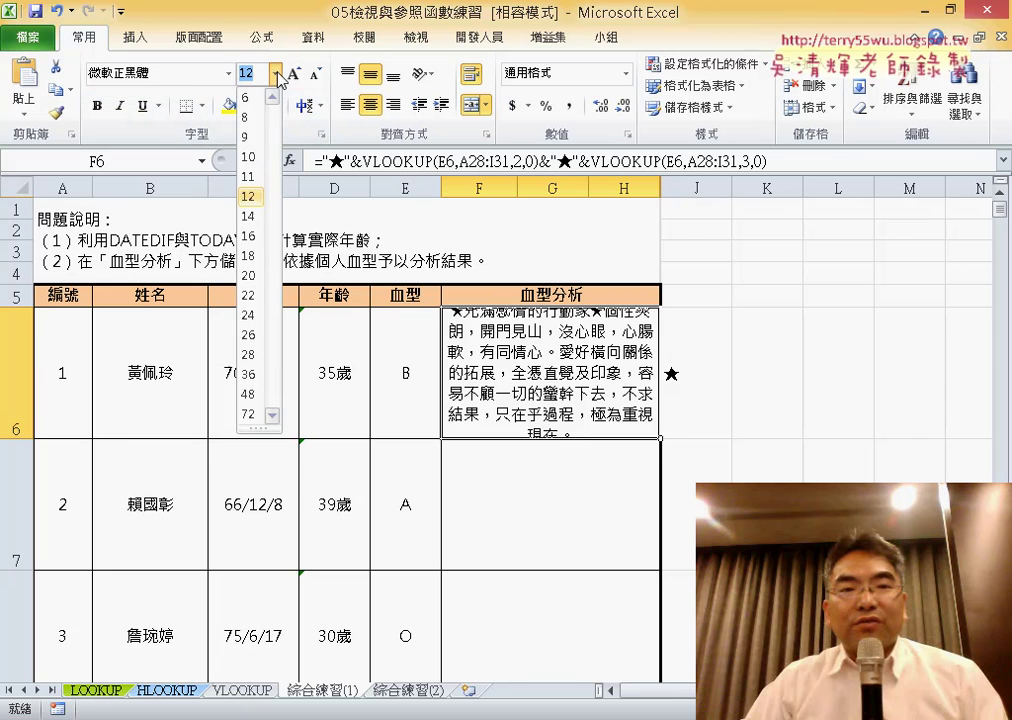
pyautogui.click(255, 156)
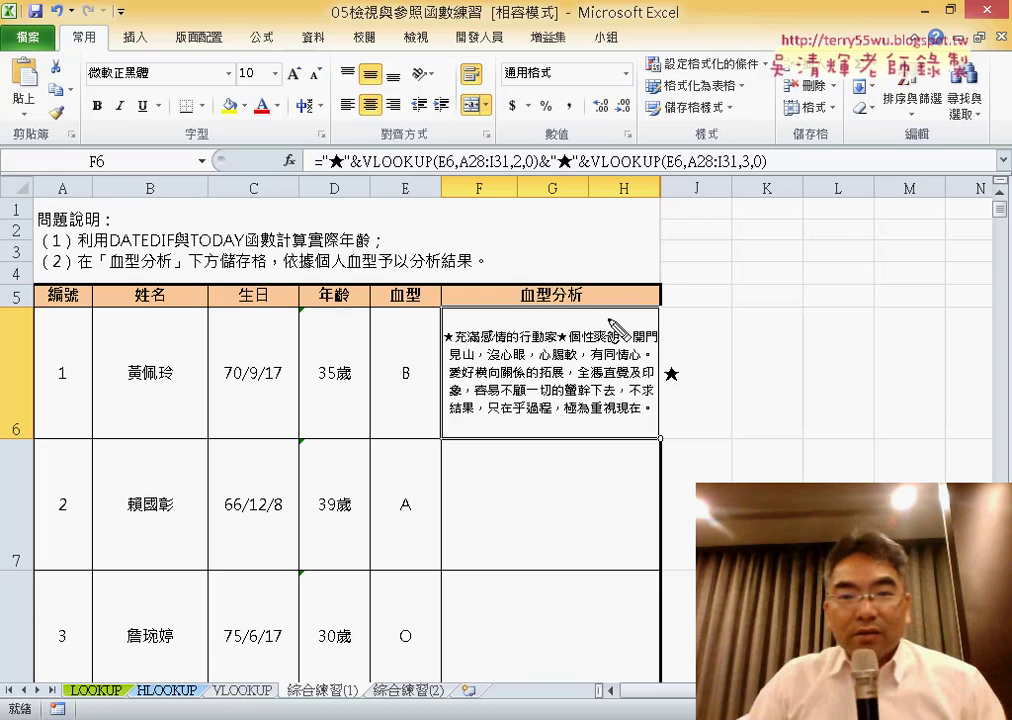
pyautogui.moveTo(444, 345)
pyautogui.mouseDown()
pyautogui.moveTo(548, 342)
pyautogui.moveTo(556, 351)
pyautogui.mouseUp()
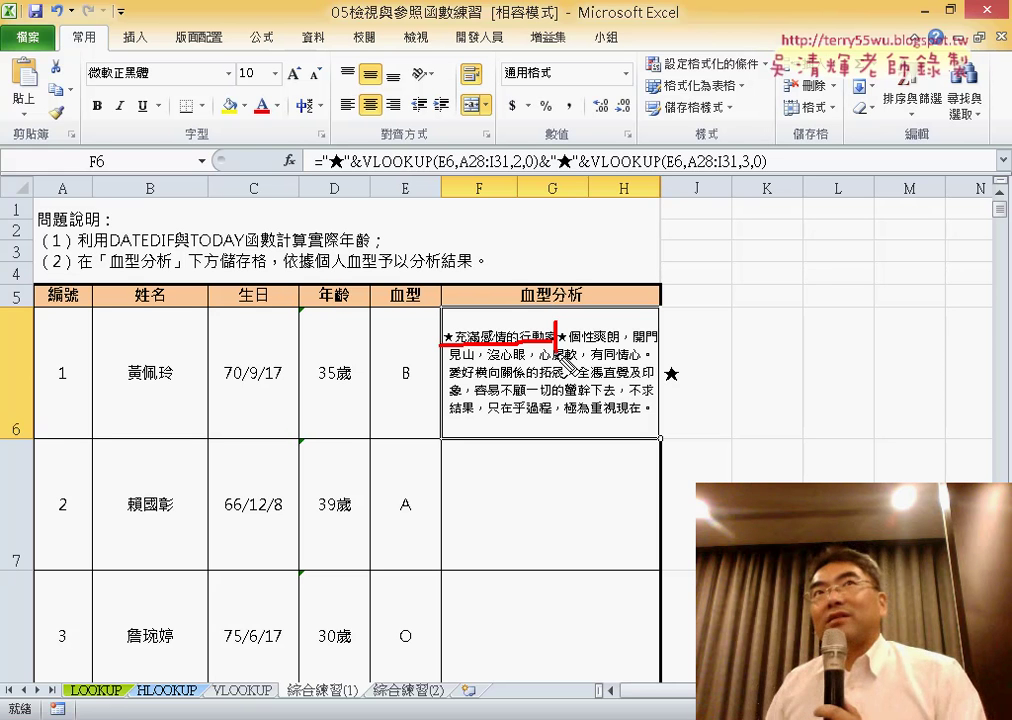
pyautogui.press('Escape')
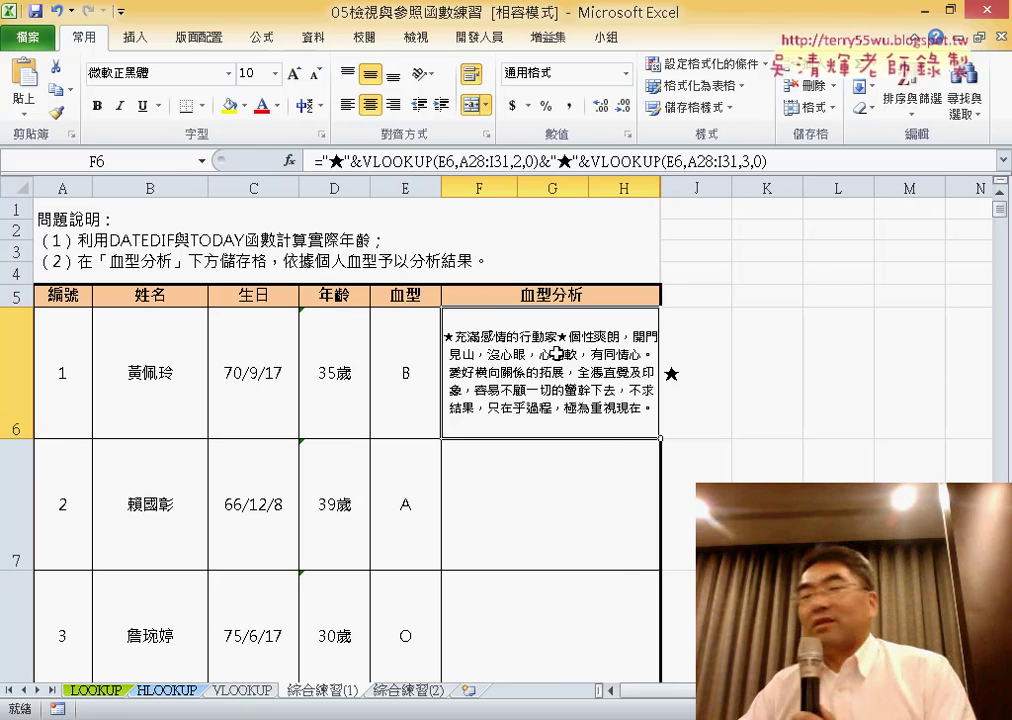
# Copy F6 and paste it back as values, replacing the formula with text
pyautogui.rightClick(556, 353)
pyautogui.click(590, 355)
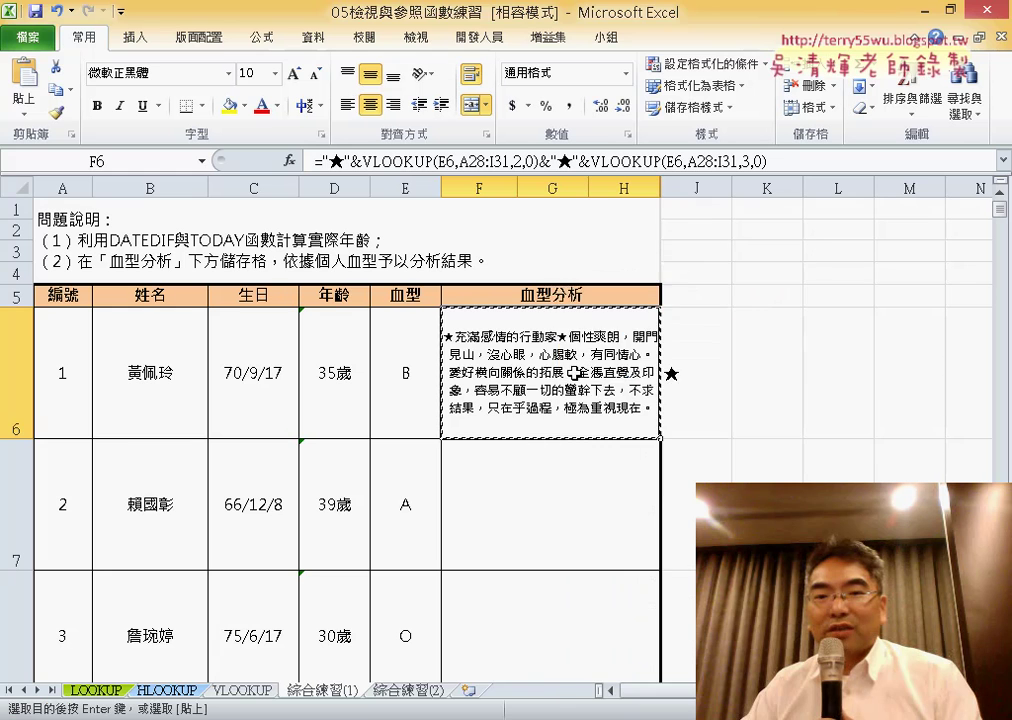
pyautogui.rightClick(558, 372)
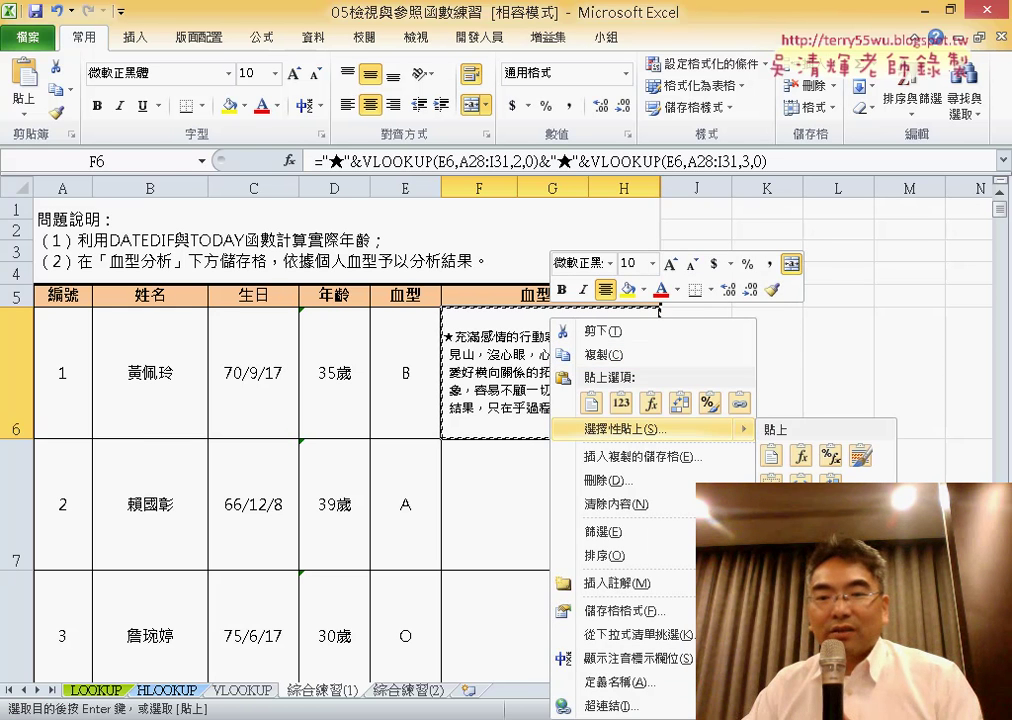
pyautogui.click(630, 429)
pyautogui.click(674, 506)
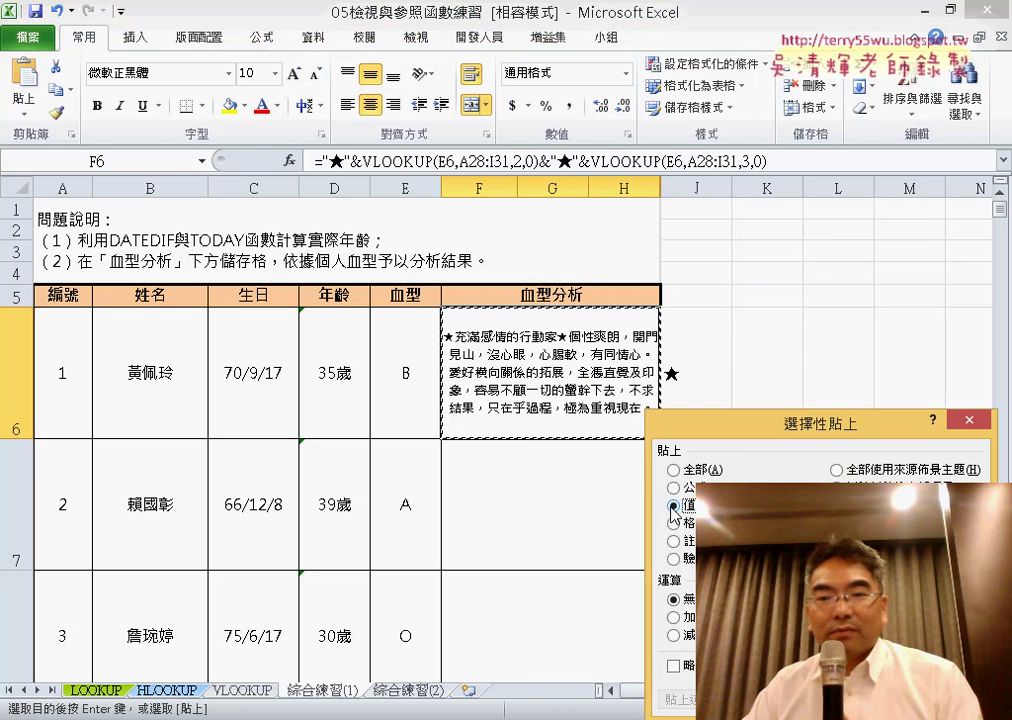
pyautogui.click(828, 700)
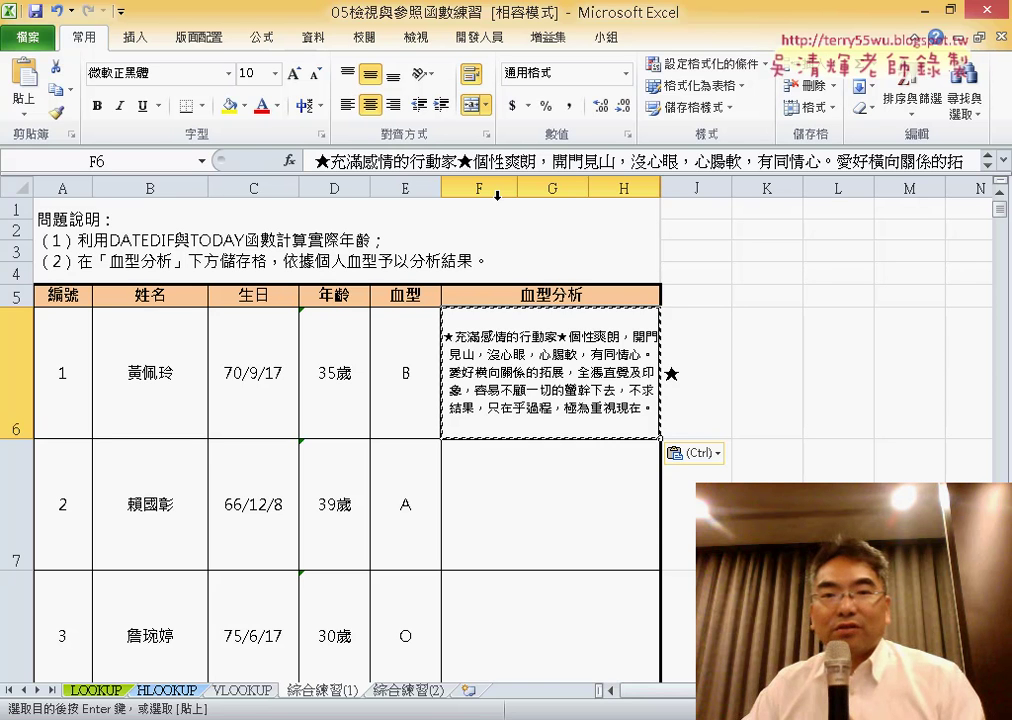
# Put ★充滿感情的行動家 on its own line above the ★ description
pyautogui.click(461, 160)
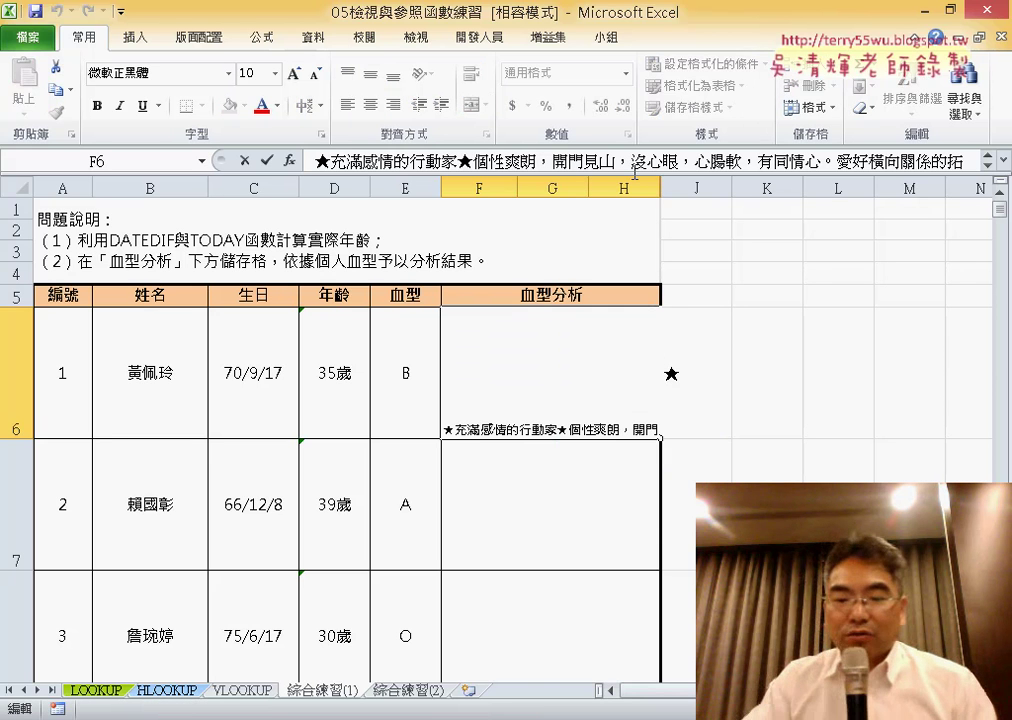
pyautogui.press('BackSpace')
pyautogui.press('BackSpace')
pyautogui.press('BackSpace')
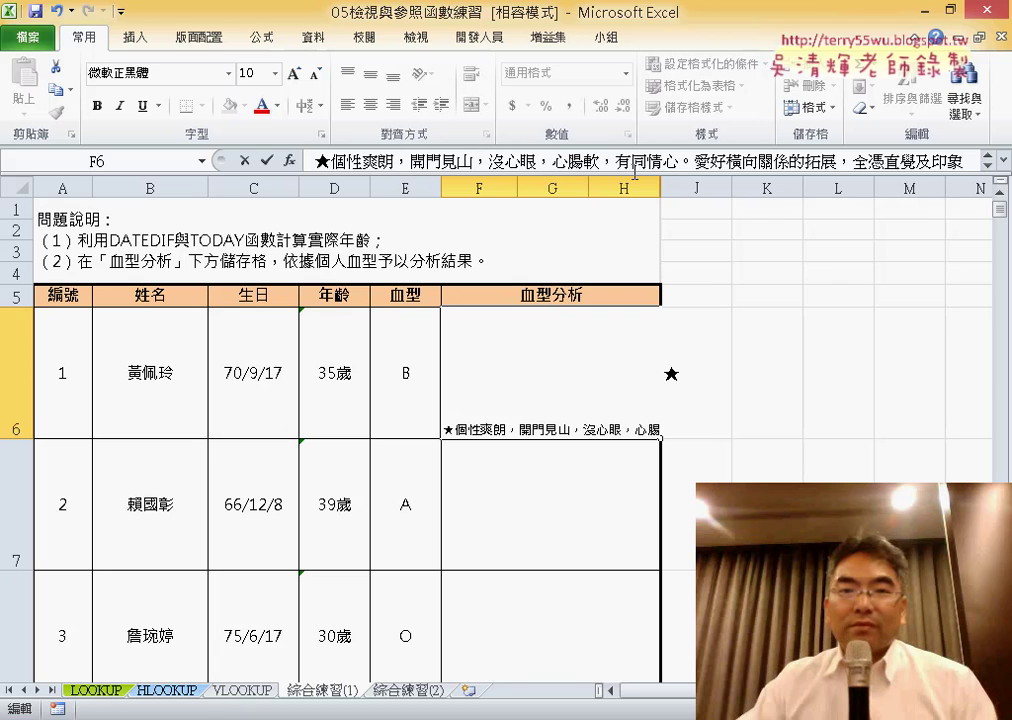
pyautogui.click(267, 160)
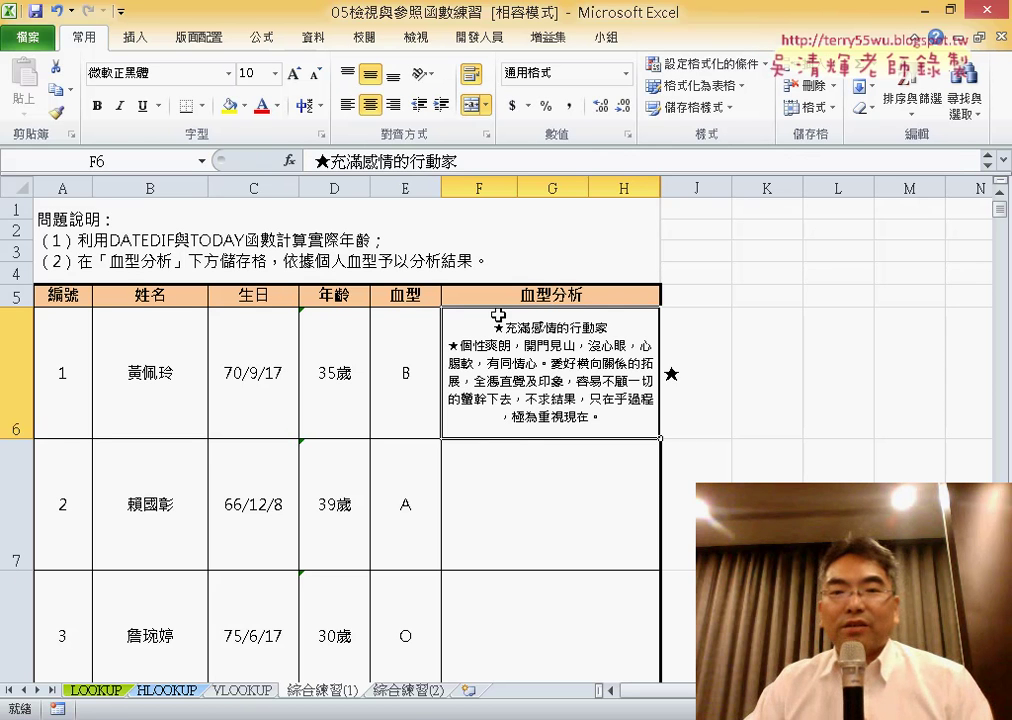
# Left-align F6 and copy its two-VLOOKUP ★ formula
pyautogui.click(347, 104)
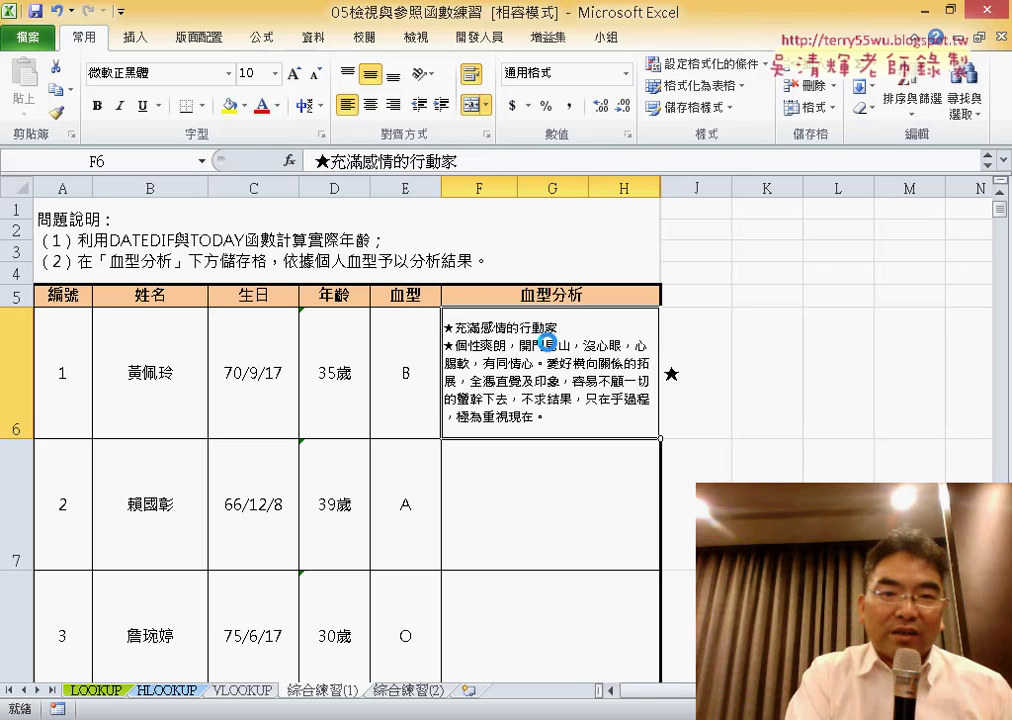
pyautogui.hotkey('ctrl', 'c')
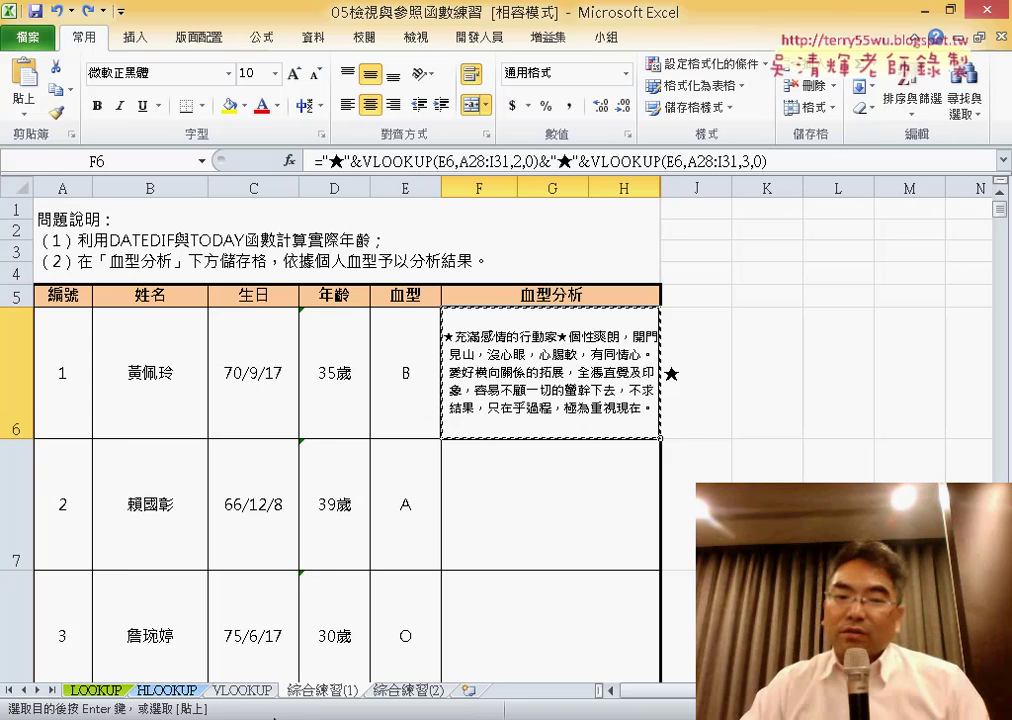
# Google 'ASCII' in a new browser tab and go to the asciitable.com code table
pyautogui.click(233, 640)
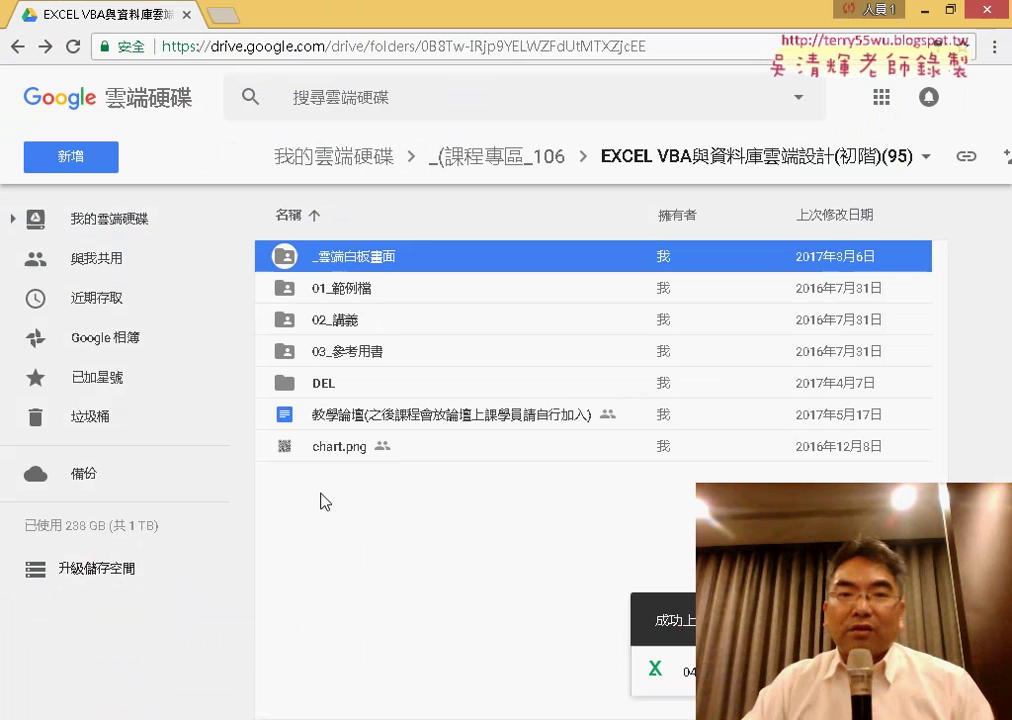
pyautogui.click(224, 18)
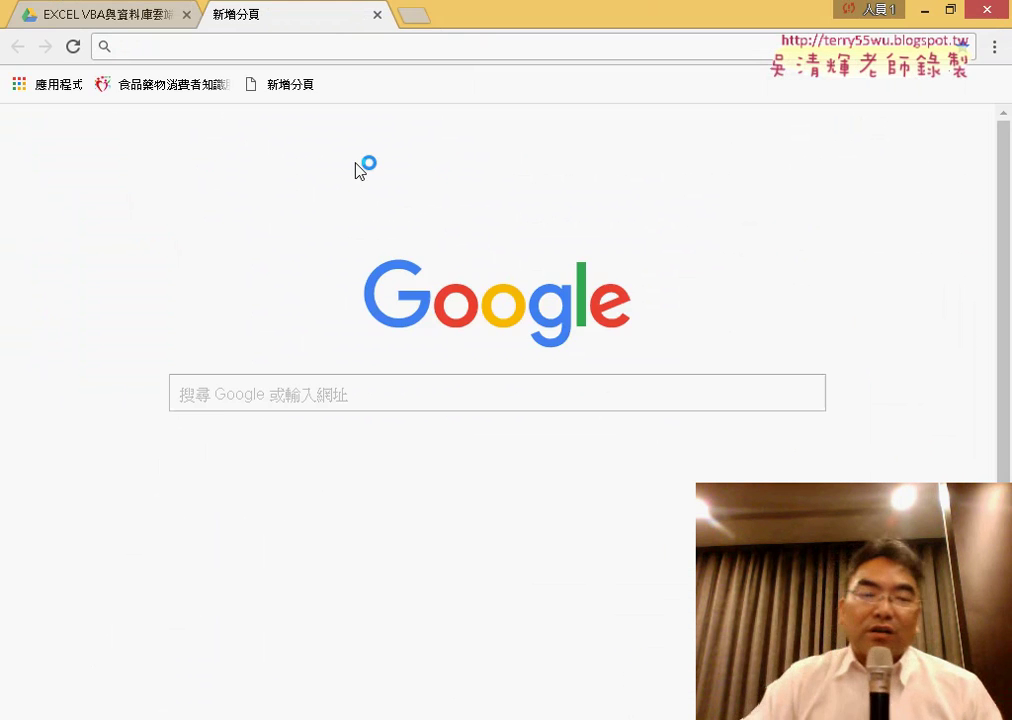
pyautogui.write('A')
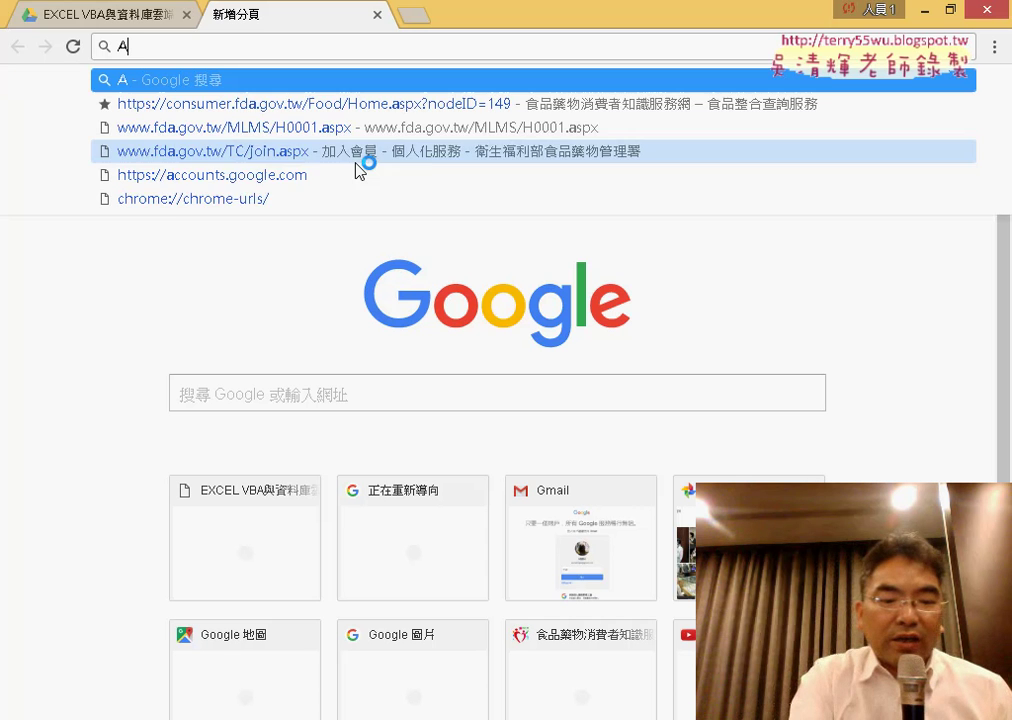
pyautogui.write('SCII')
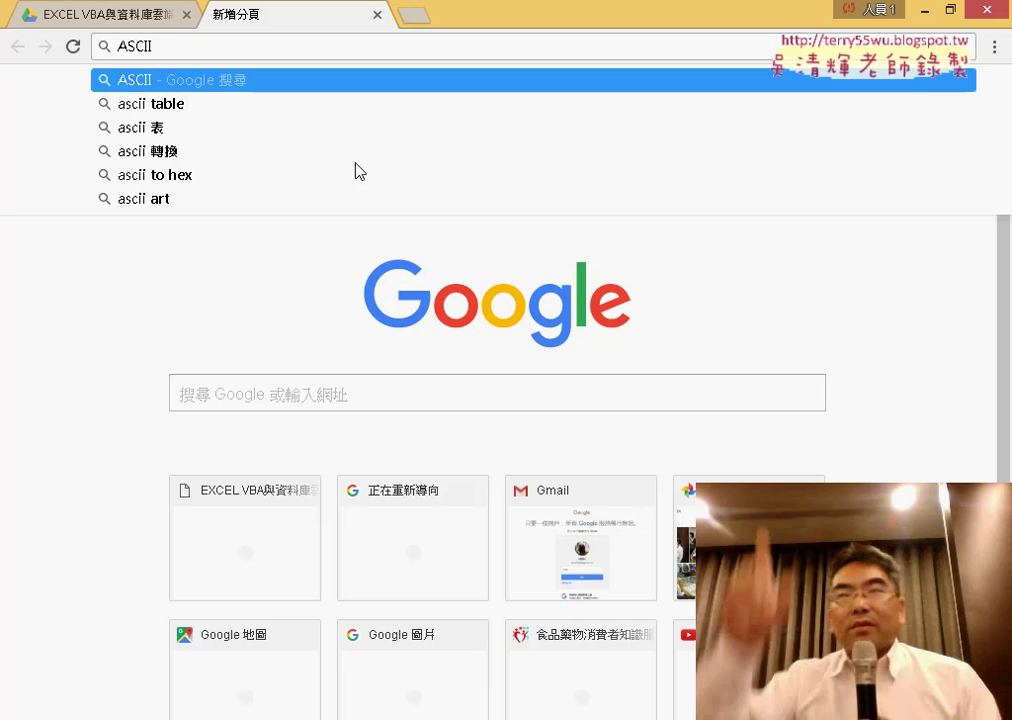
pyautogui.press('Return')
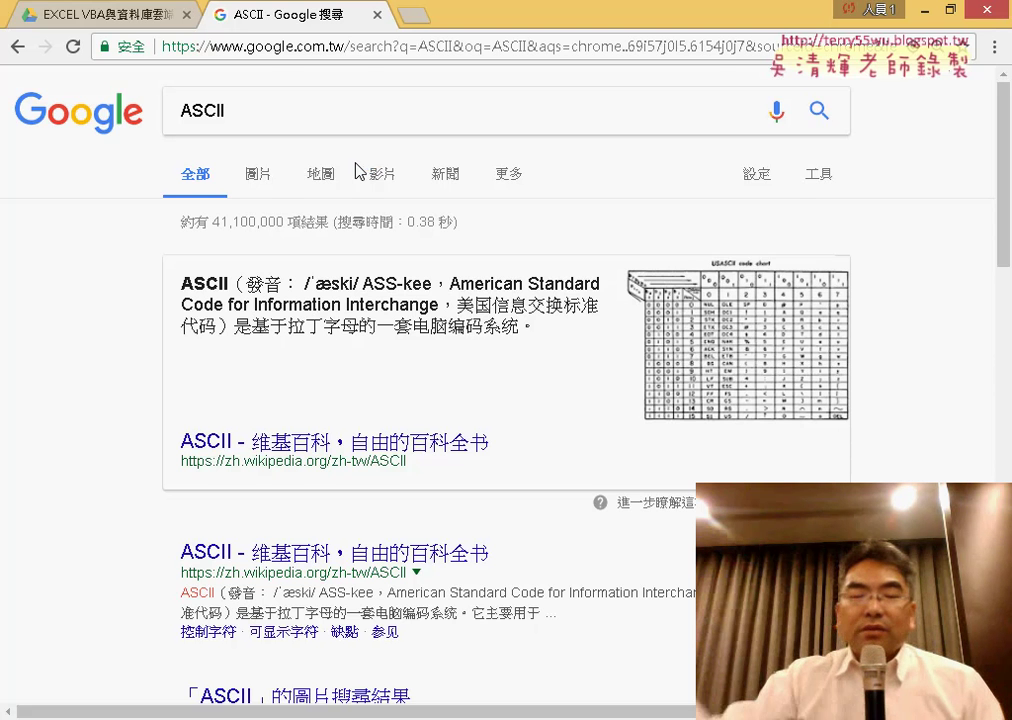
pyautogui.scroll(-3, 512, 317)
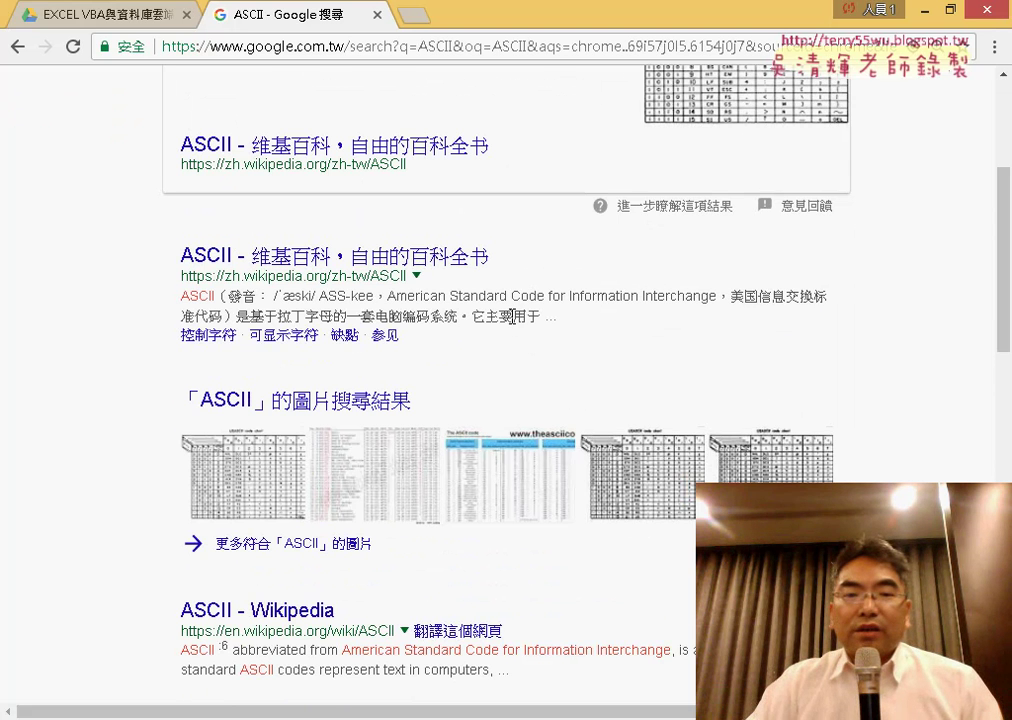
pyautogui.click(376, 487)
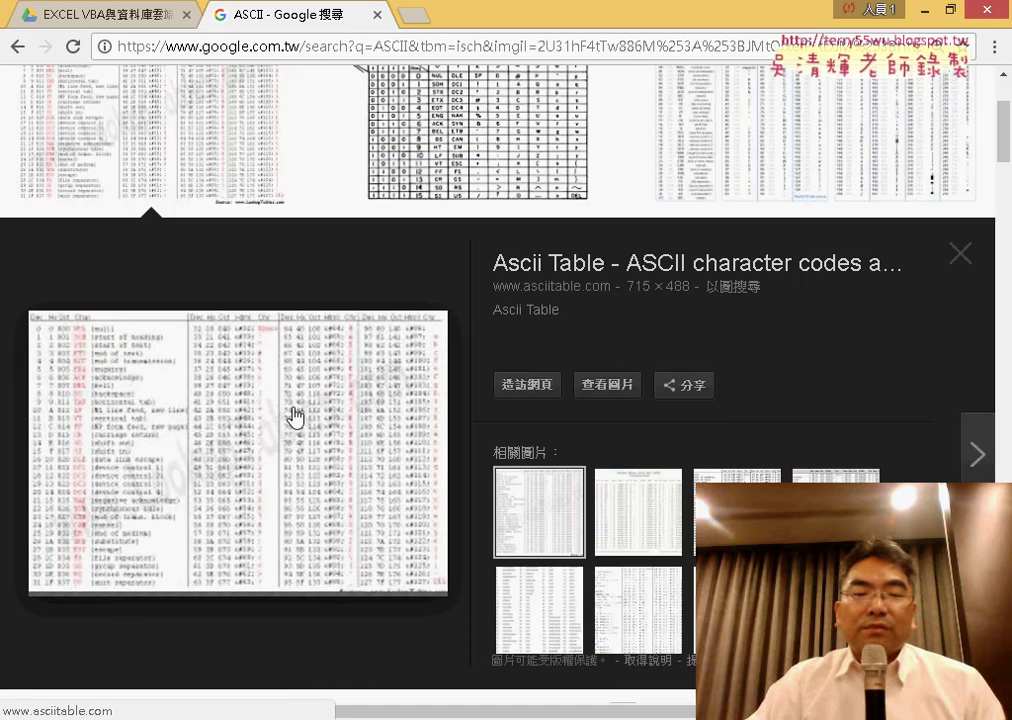
pyautogui.click(298, 418)
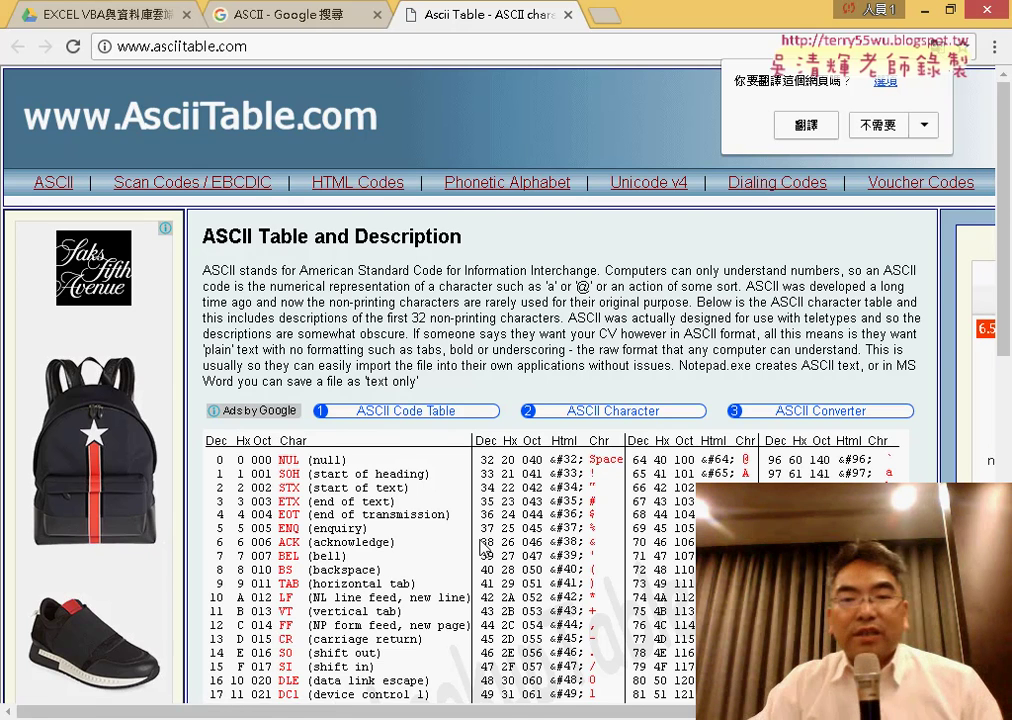
# Check the ASCII table for code 32 (Space) and 10 (line feed), then minimize the browser
pyautogui.scroll(-3, 483, 548)
pyautogui.scroll(-1, 503, 513)
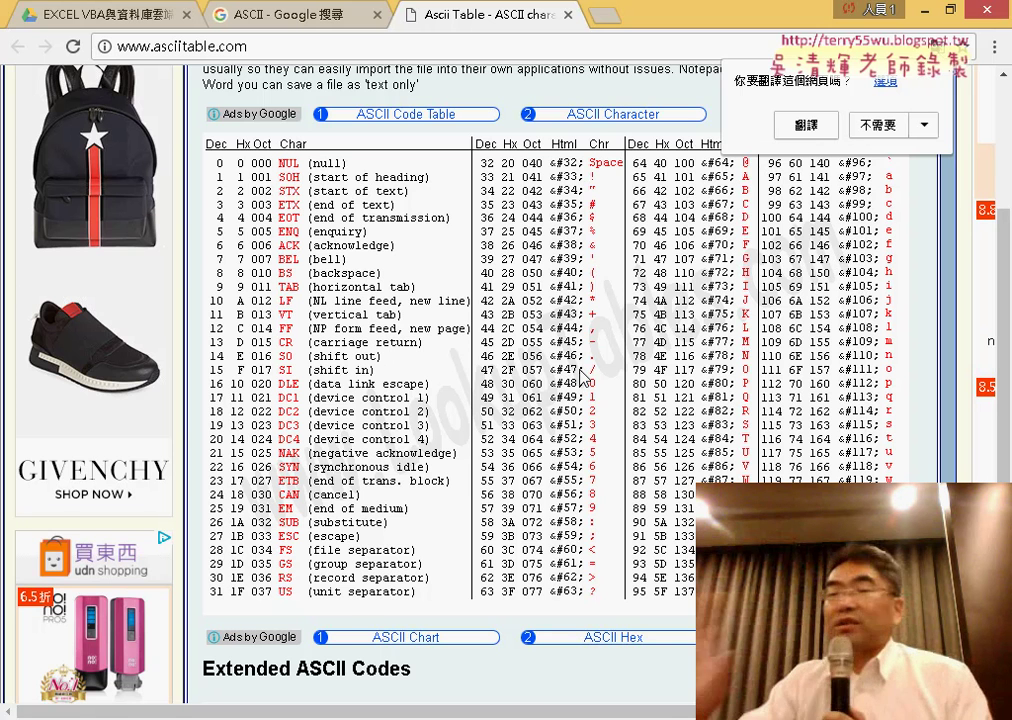
pyautogui.scroll(1, 578, 376)
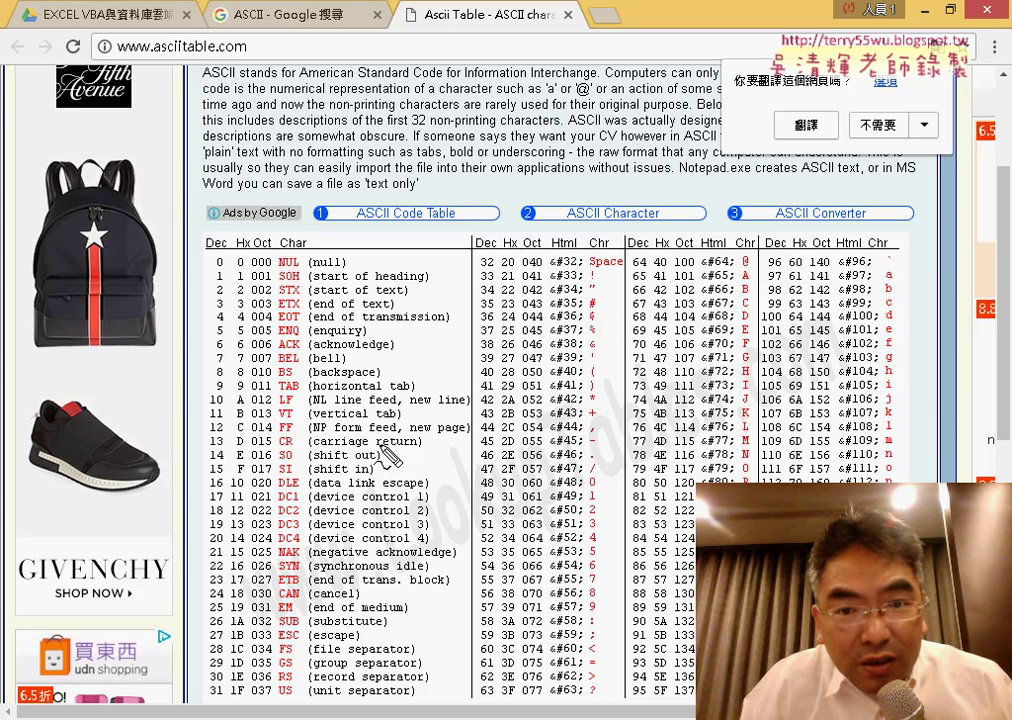
pyautogui.moveTo(628, 258); pyautogui.dragTo(637, 274)
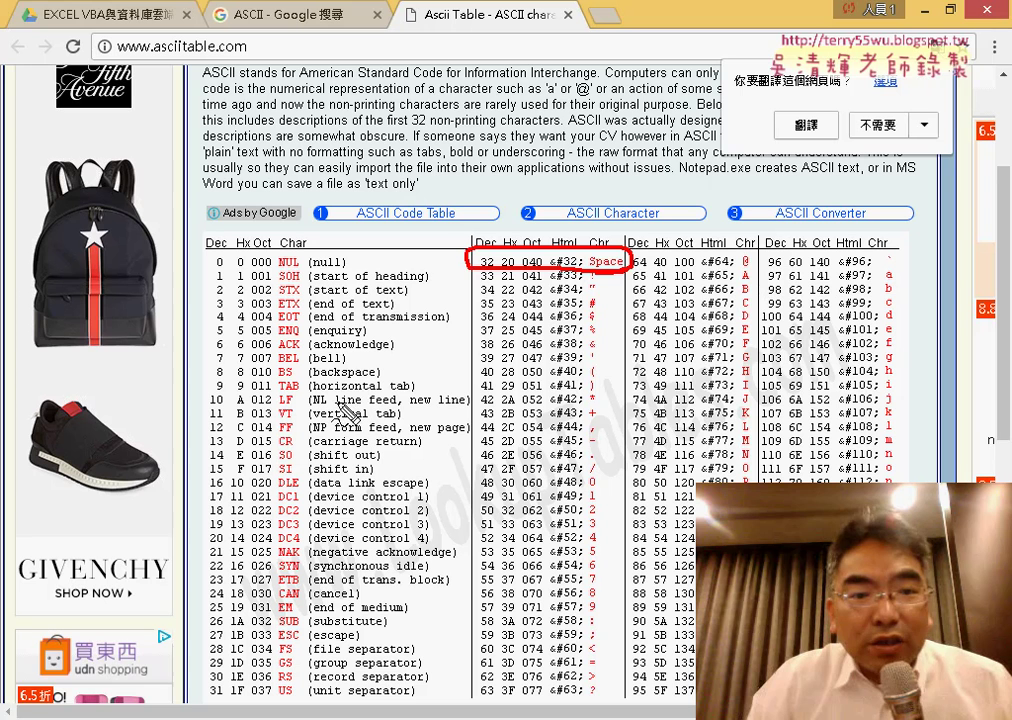
pyautogui.moveTo(470, 408)
pyautogui.mouseDown()
pyautogui.moveTo(200, 408)
pyautogui.moveTo(200, 392)
pyautogui.moveTo(370, 385)
pyautogui.moveTo(470, 400)
pyautogui.moveTo(460, 420)
pyautogui.mouseUp()
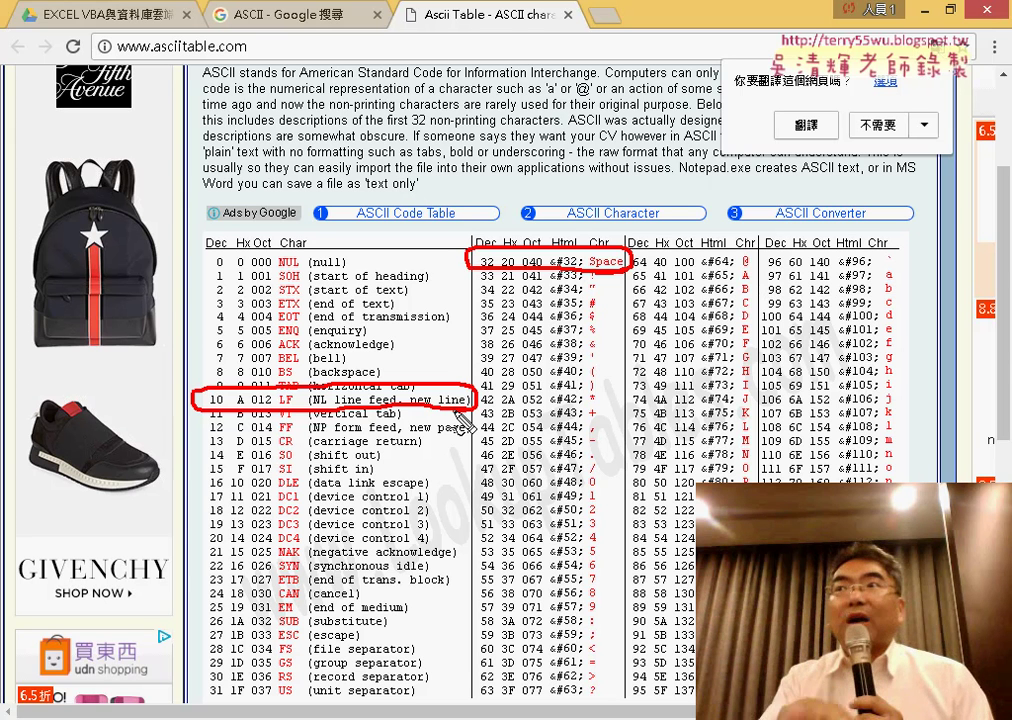
pyautogui.press('Escape')
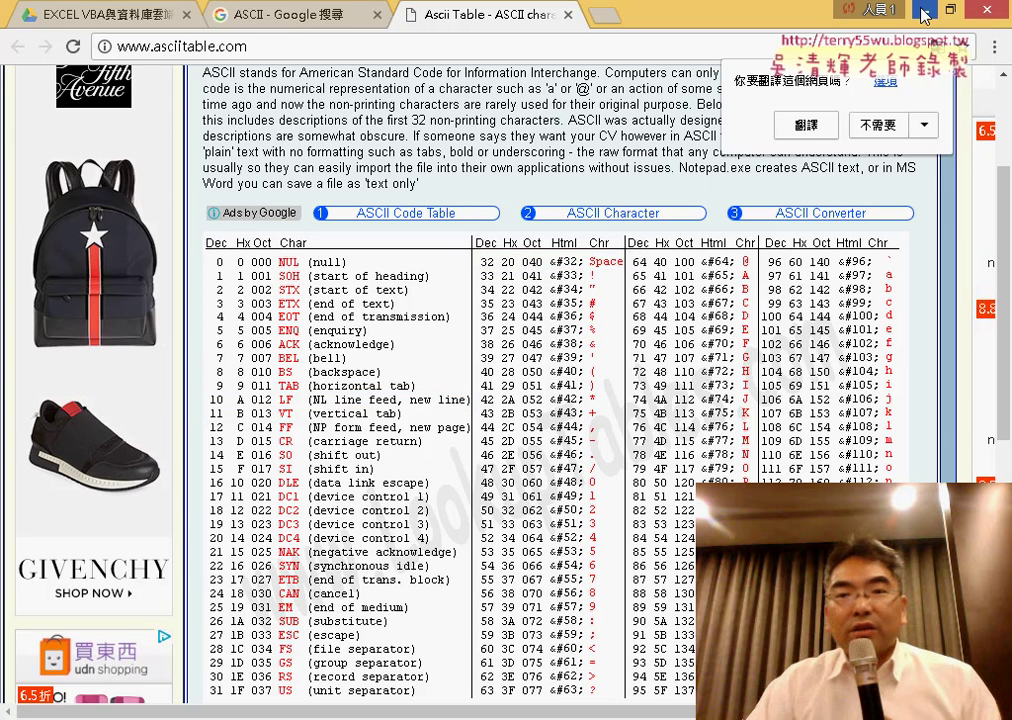
pyautogui.press('Escape')
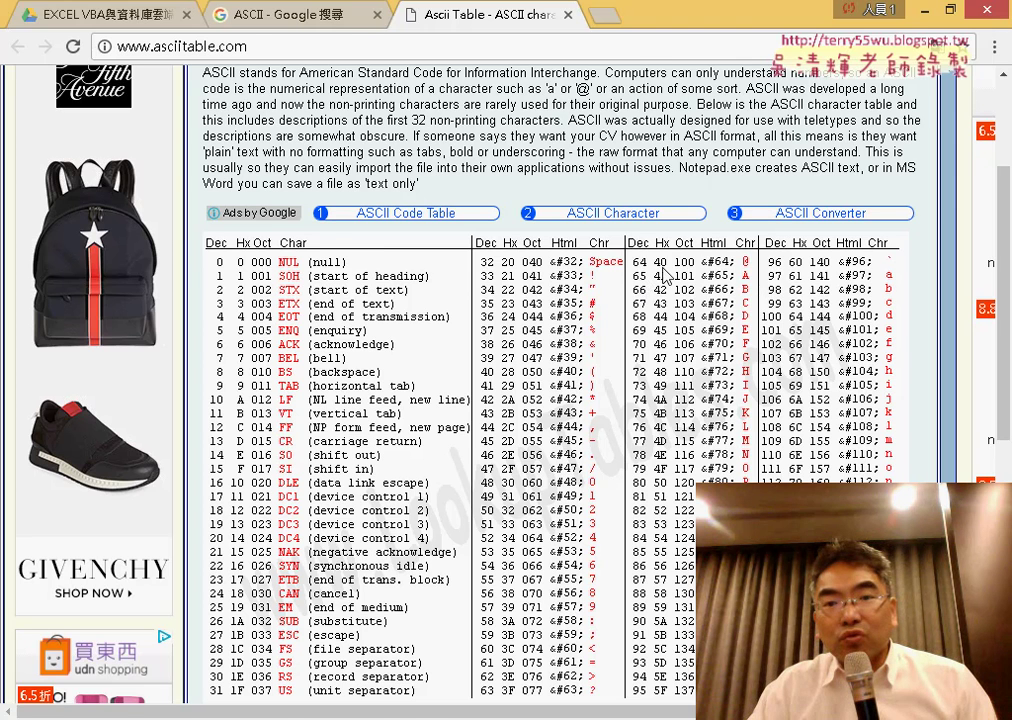
pyautogui.click(927, 10)
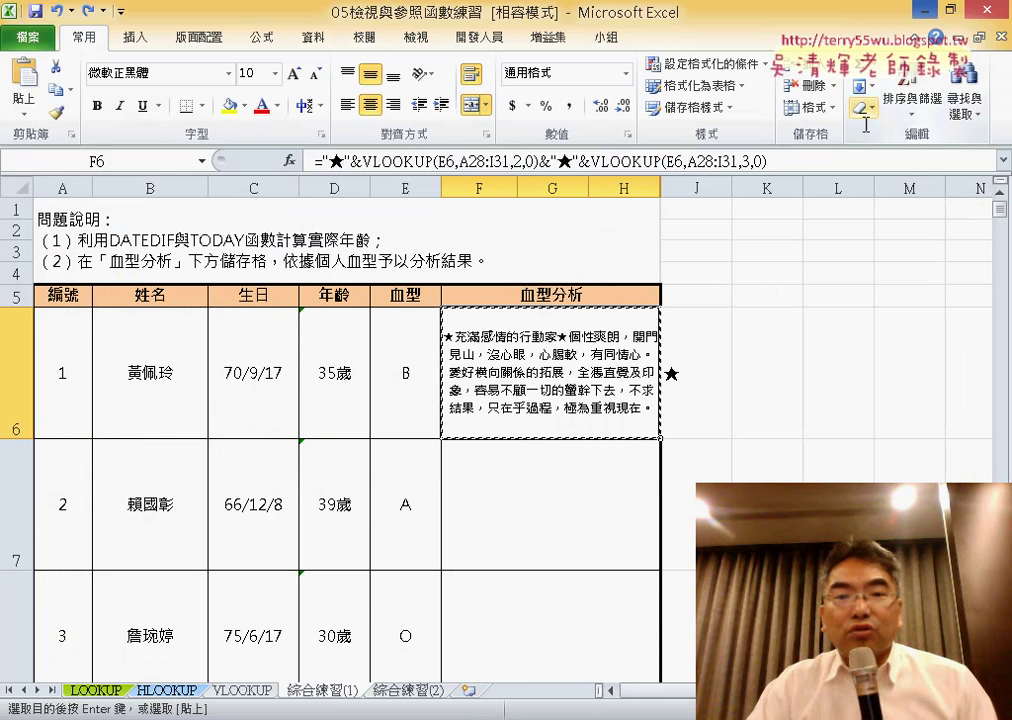
# Enter =CHAR(65) in K6 from the Text functions so it shows A
pyautogui.click(835, 373)
pyautogui.click(766, 366)
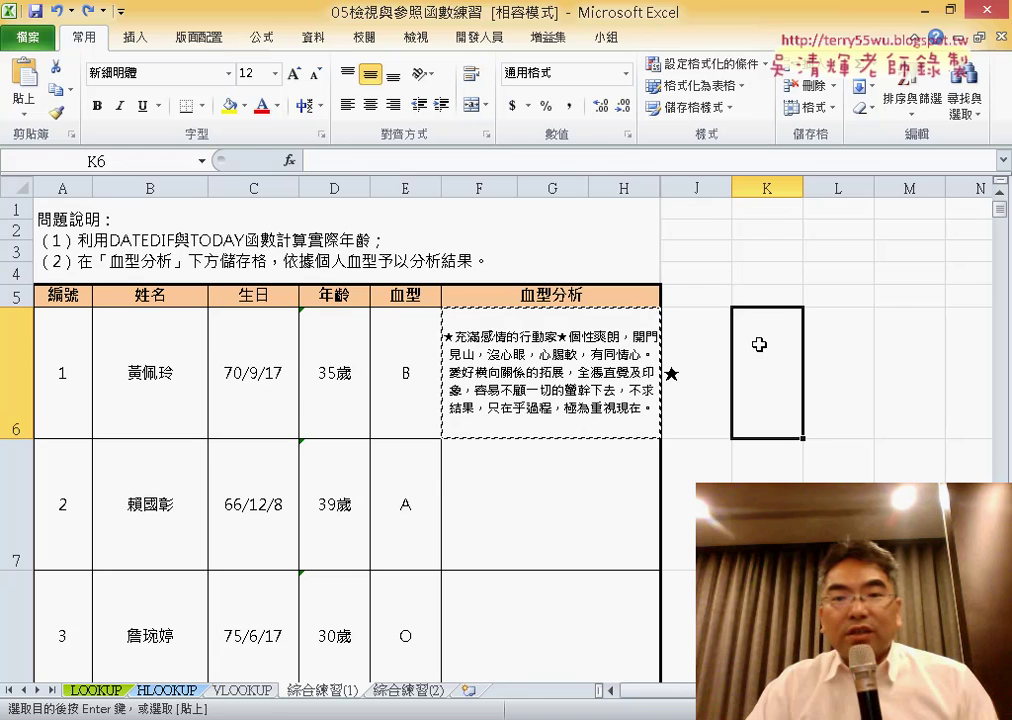
pyautogui.click(289, 161)
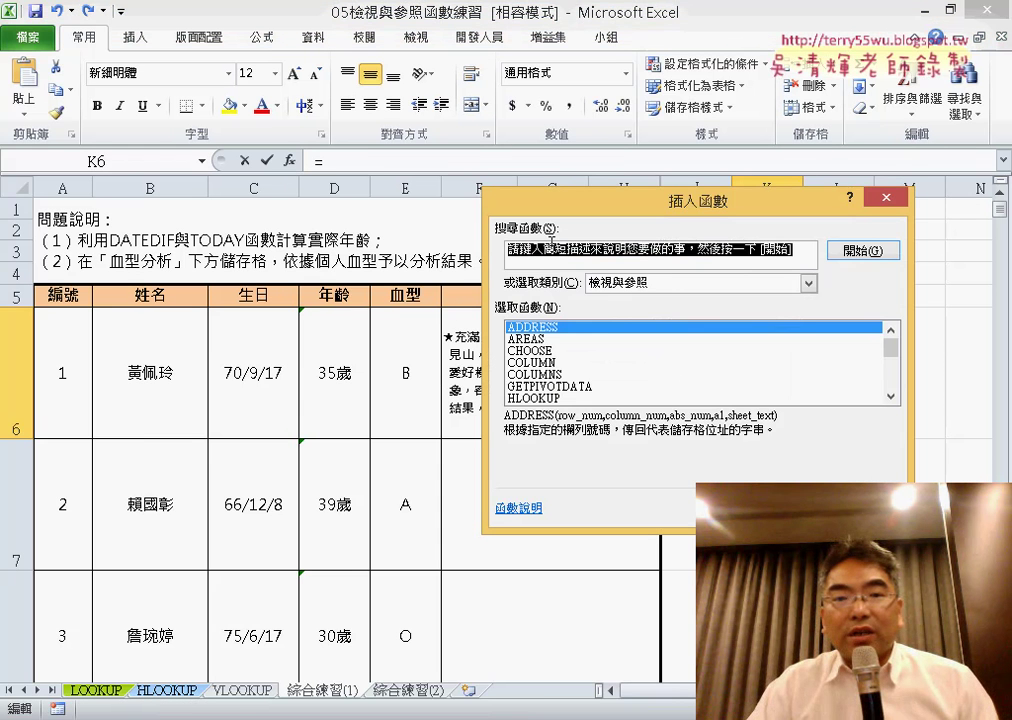
pyautogui.click(664, 285)
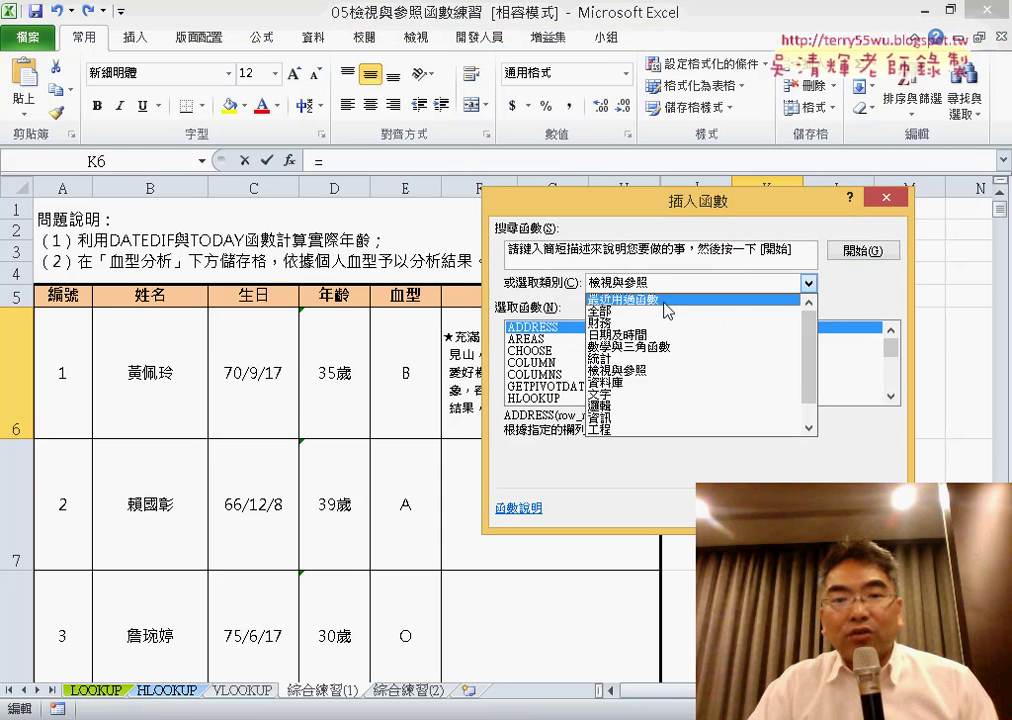
pyautogui.click(660, 402)
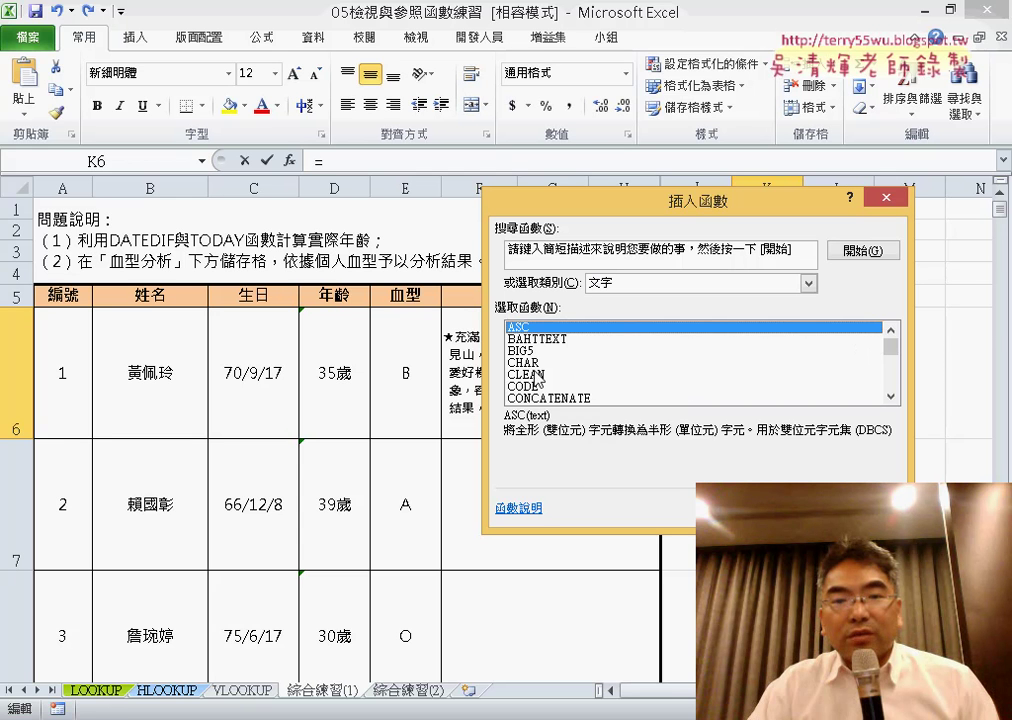
pyautogui.click(570, 363)
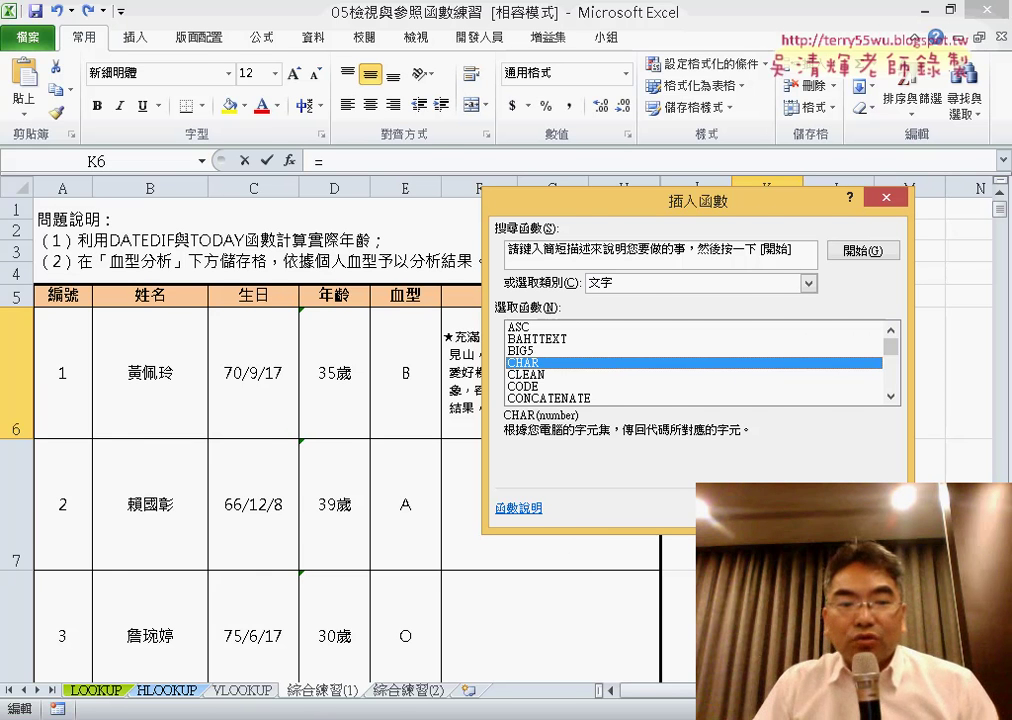
pyautogui.hotkey('alt', 'Tab')
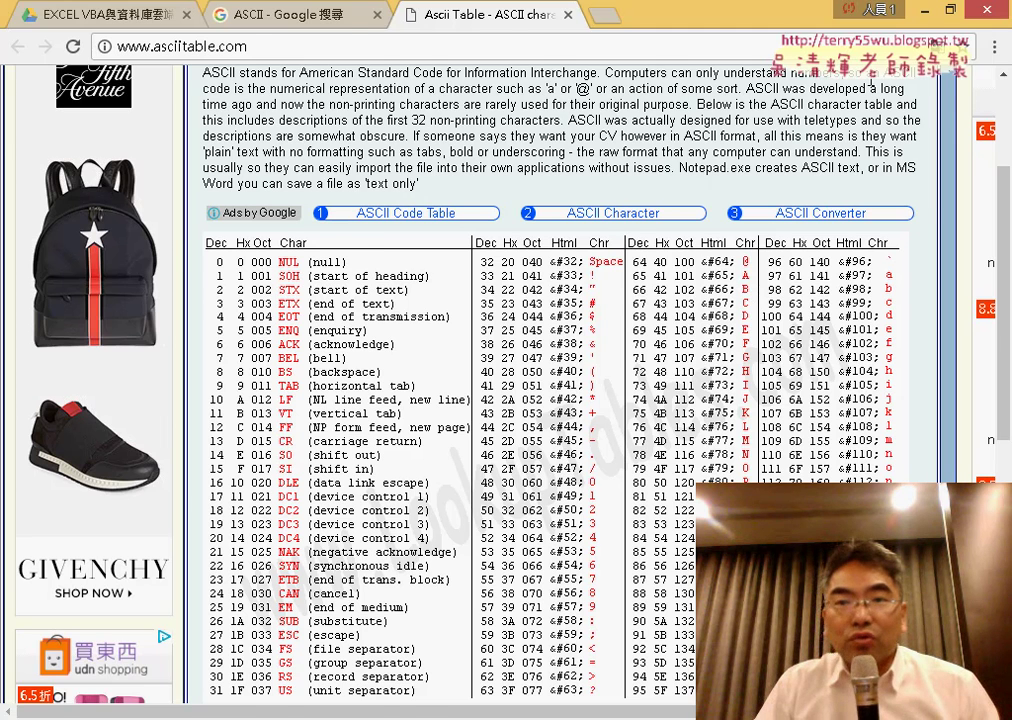
pyautogui.hotkey('alt', 'Tab')
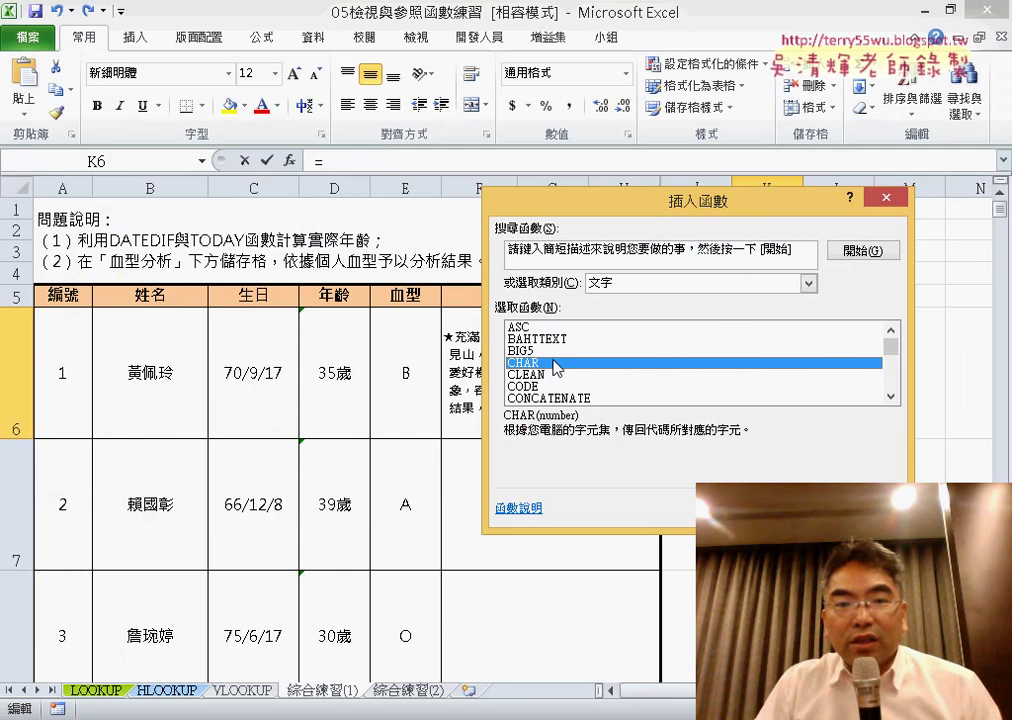
pyautogui.doubleClick(557, 368)
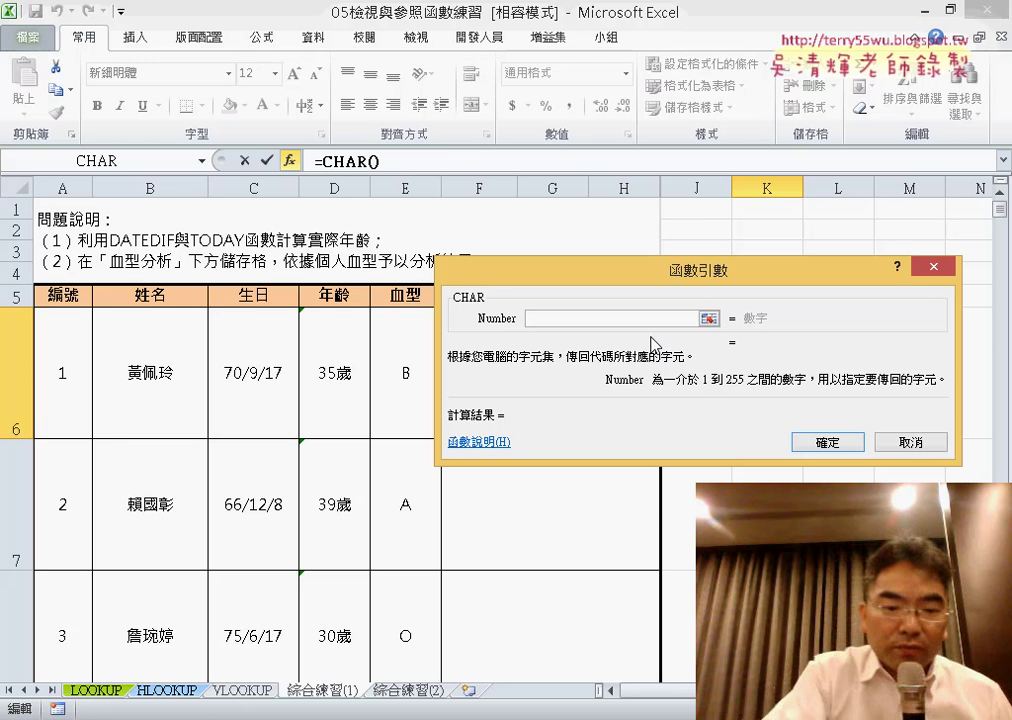
pyautogui.write('65')
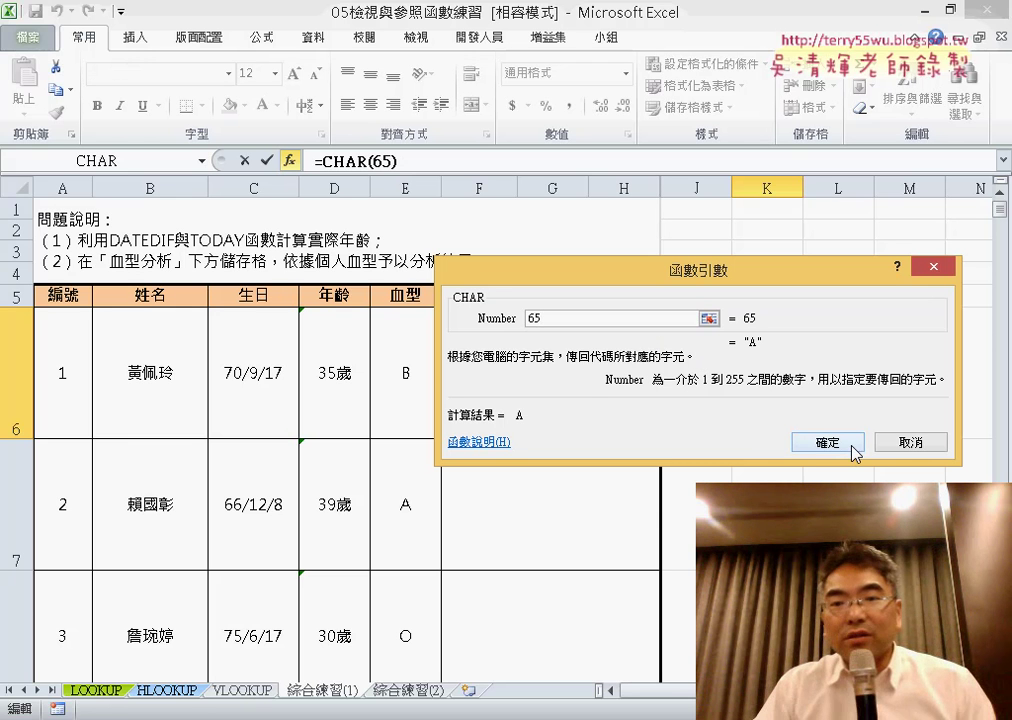
pyautogui.click(855, 452)
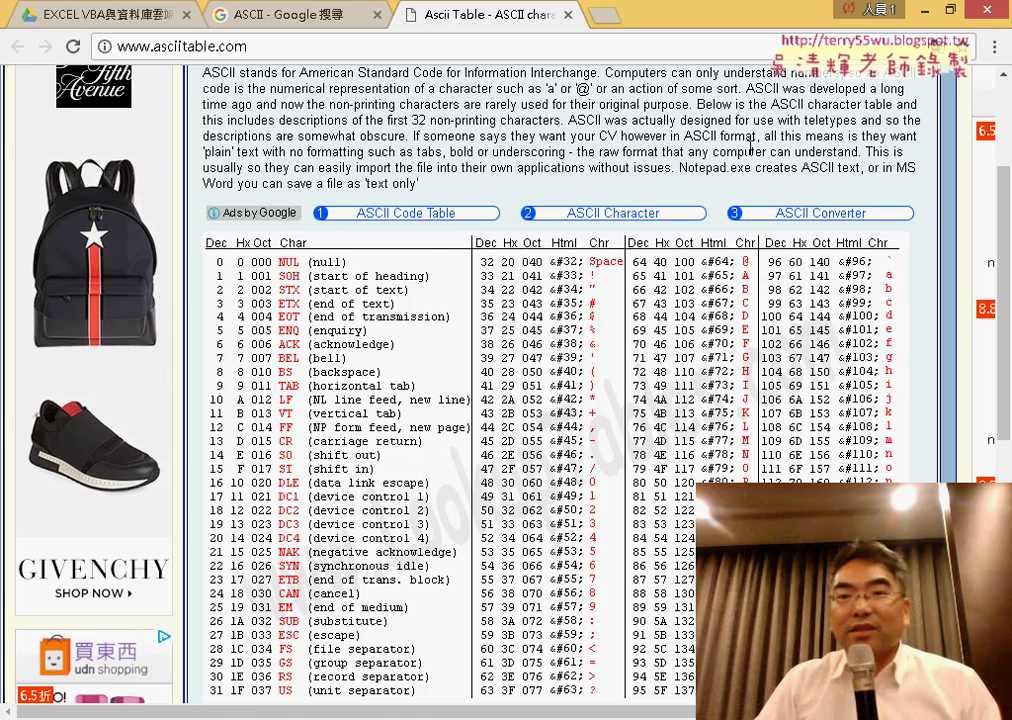
pyautogui.click(926, 12)
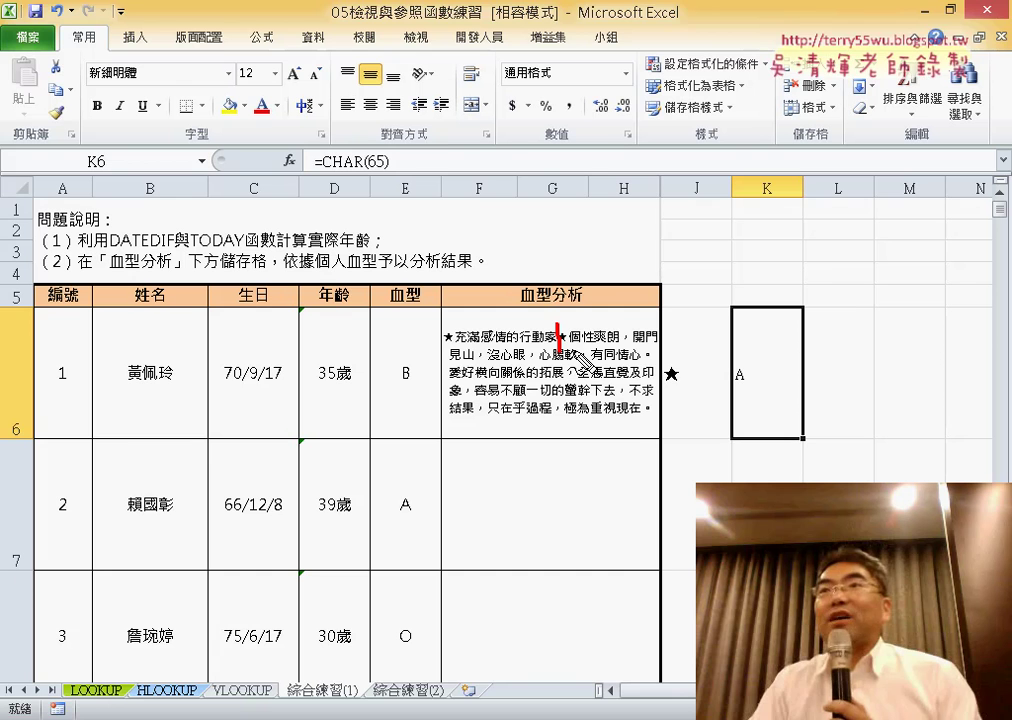
pyautogui.press('Escape')
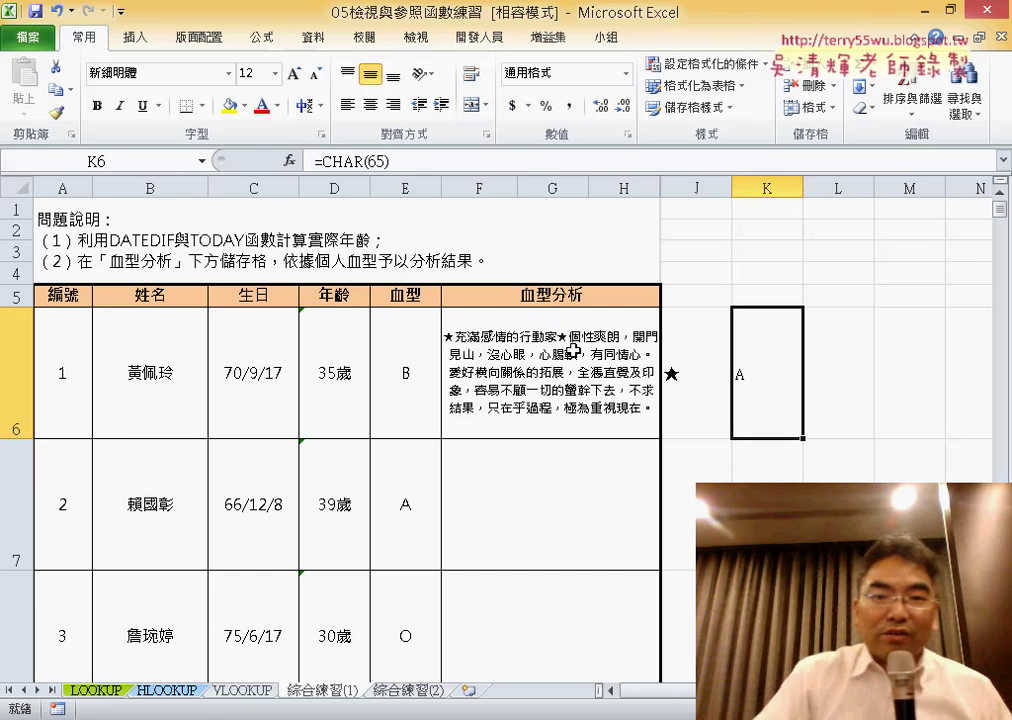
pyautogui.click(590, 378)
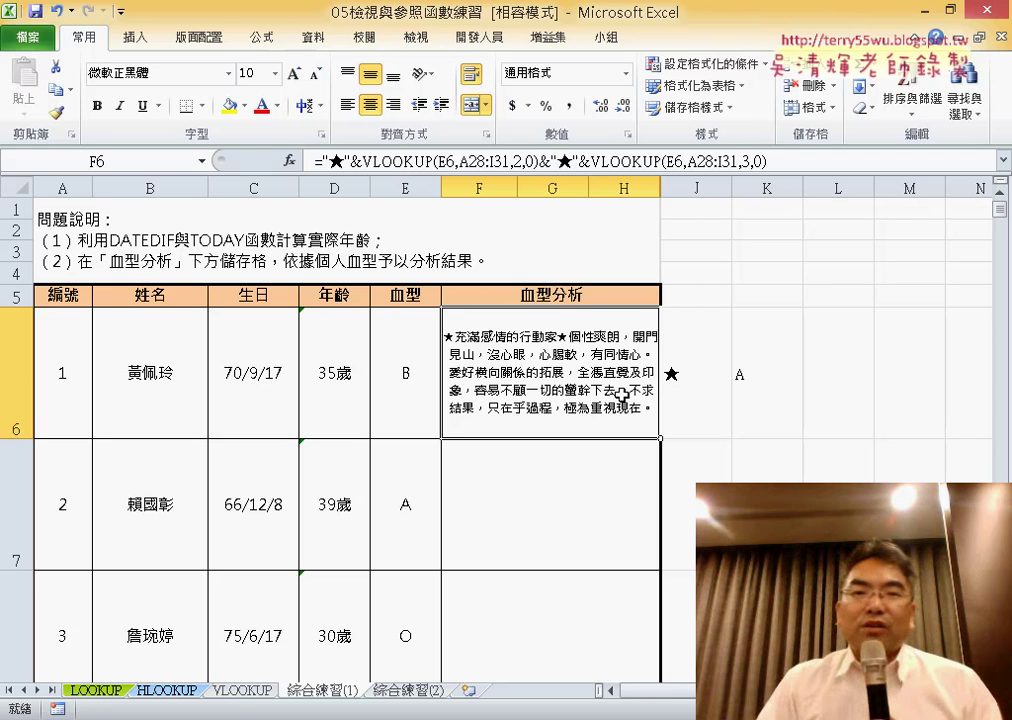
# Insert char(10)& before the description's ★ in F6's formula, checking code 10 on the ASCII table
pyautogui.click(549, 163)
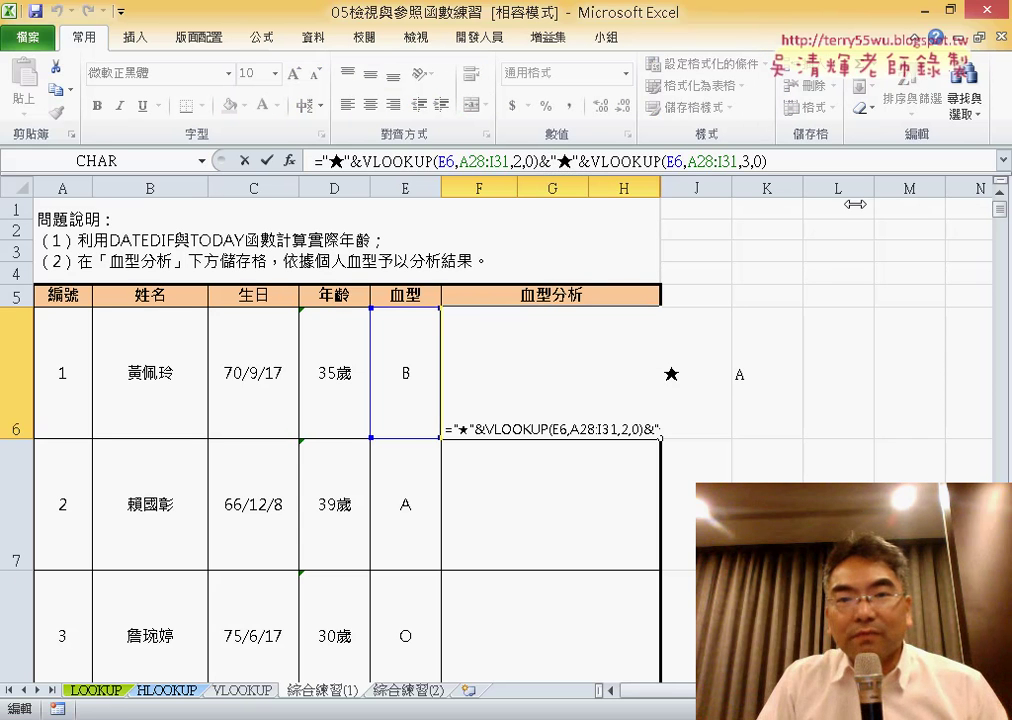
pyautogui.moveTo(551, 161); pyautogui.dragTo(767, 161)
pyautogui.press('Left')
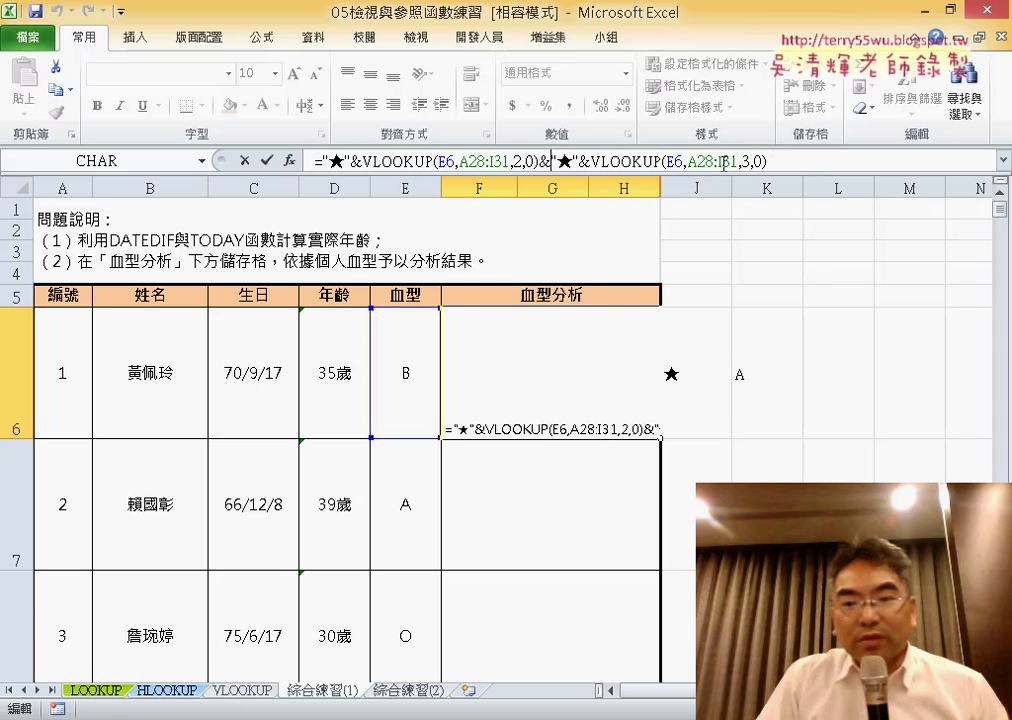
pyautogui.write('c')
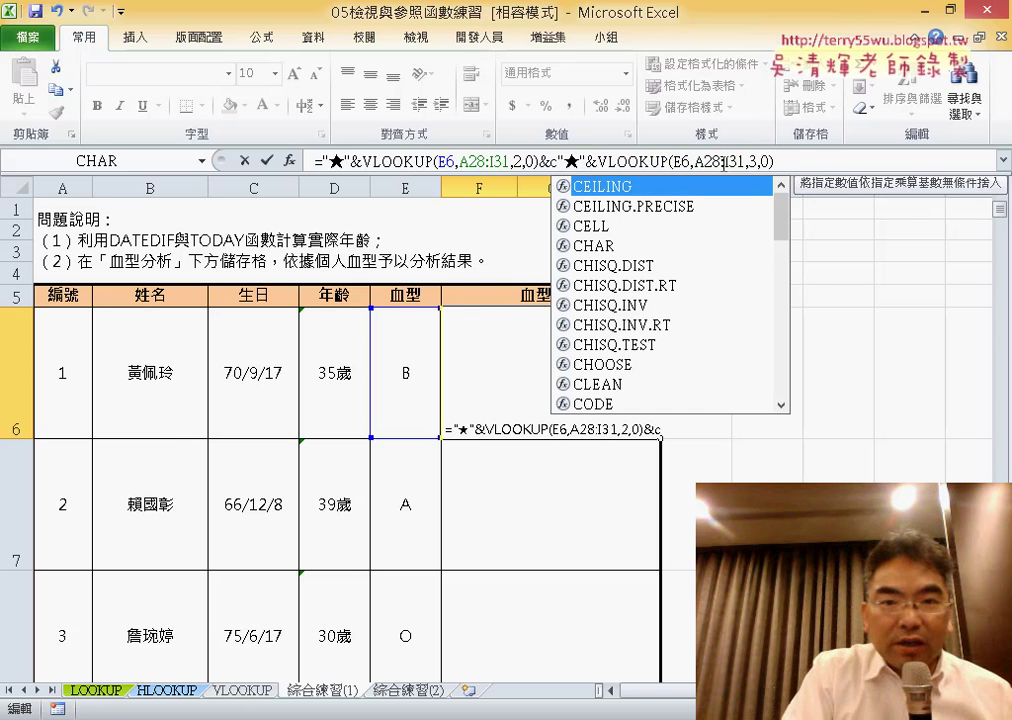
pyautogui.write('har')
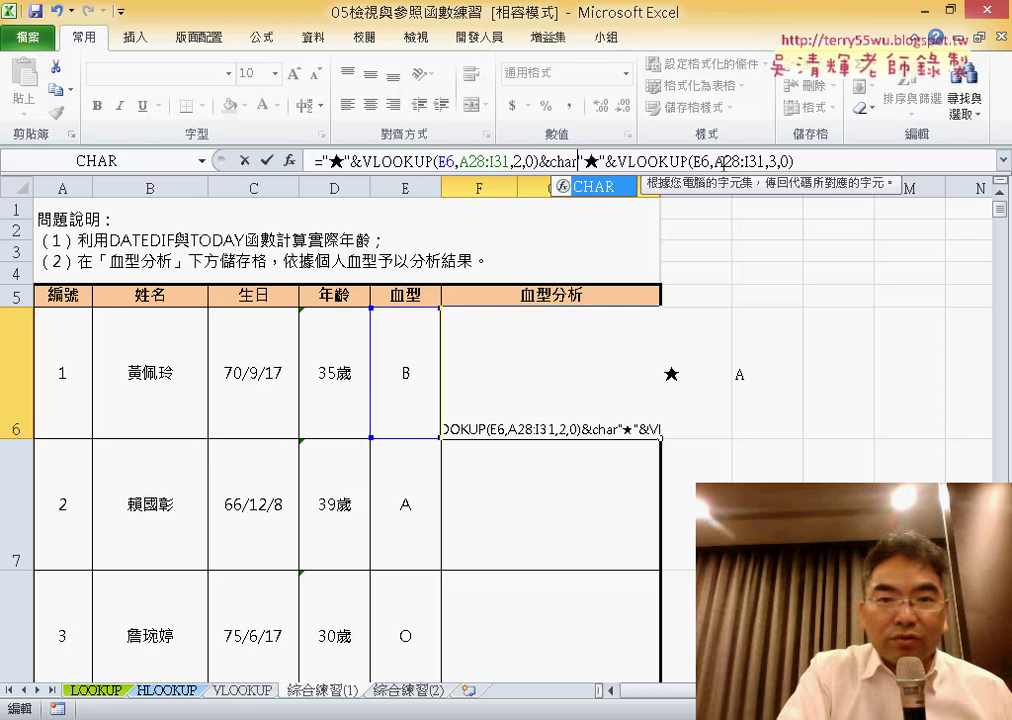
pyautogui.write('(')
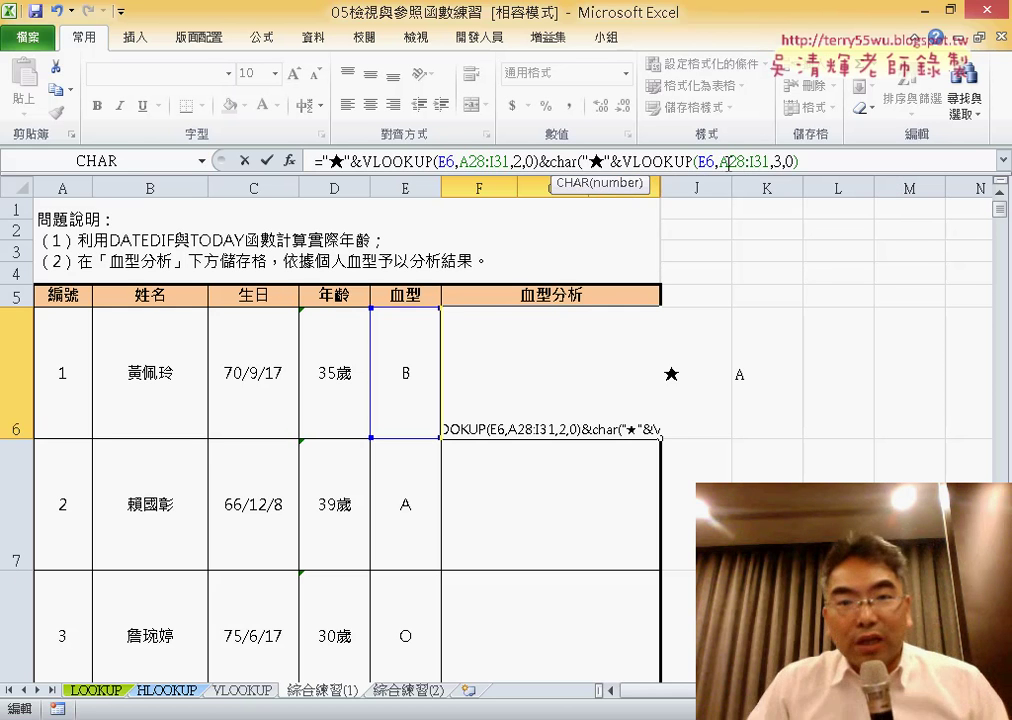
pyautogui.write('1')
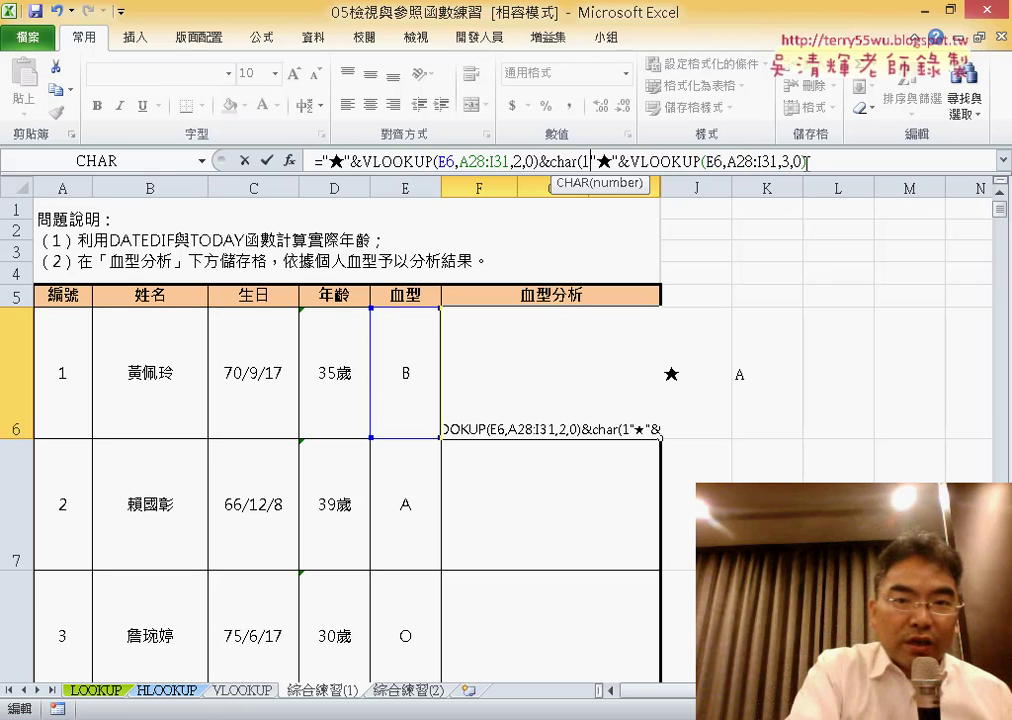
pyautogui.write('0')
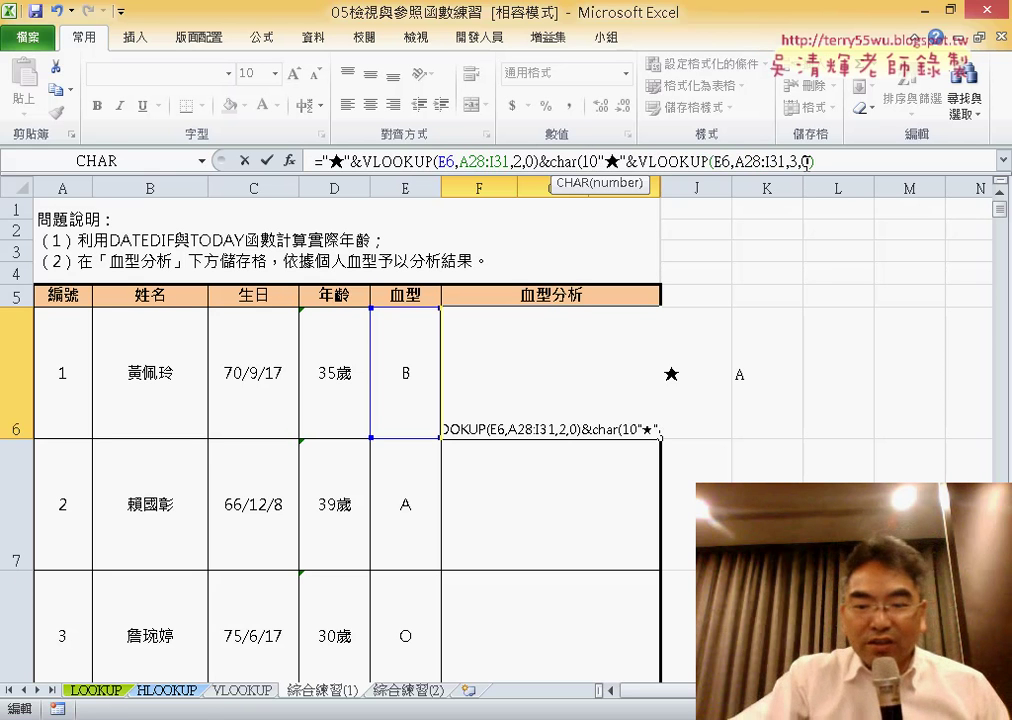
pyautogui.write(')')
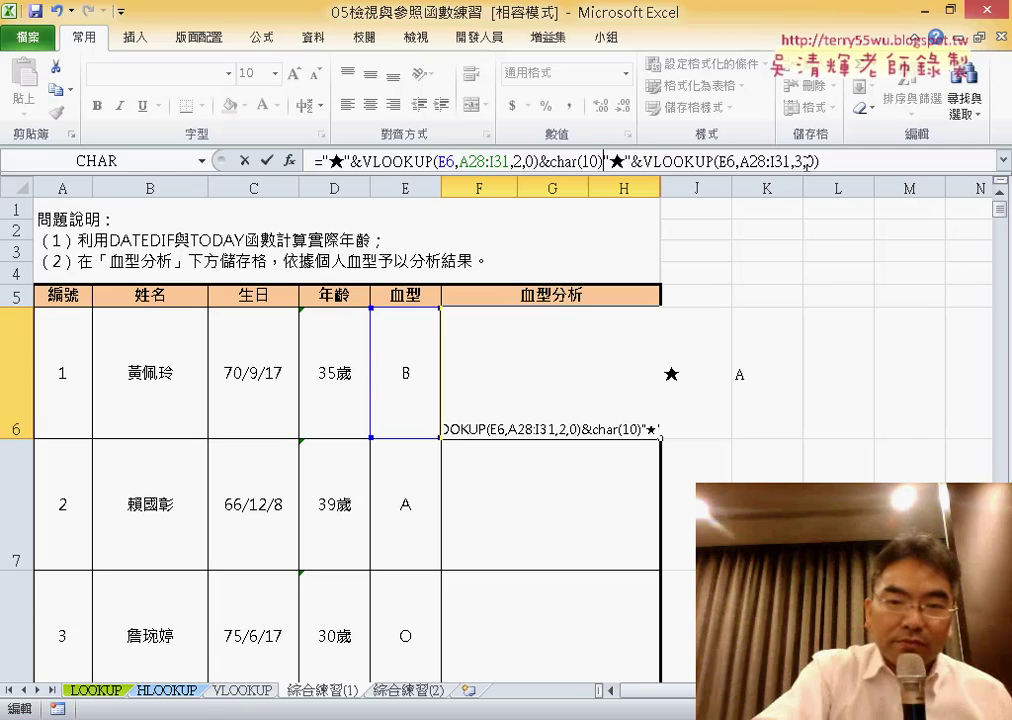
pyautogui.write('&')
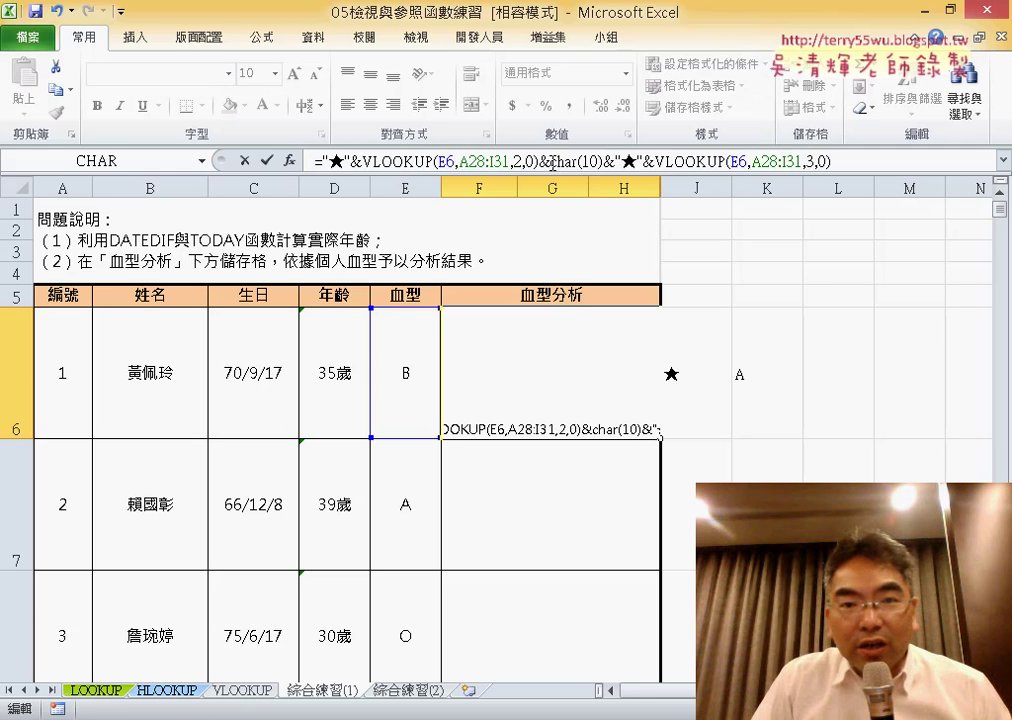
pyautogui.moveTo(550, 162); pyautogui.dragTo(614, 162)
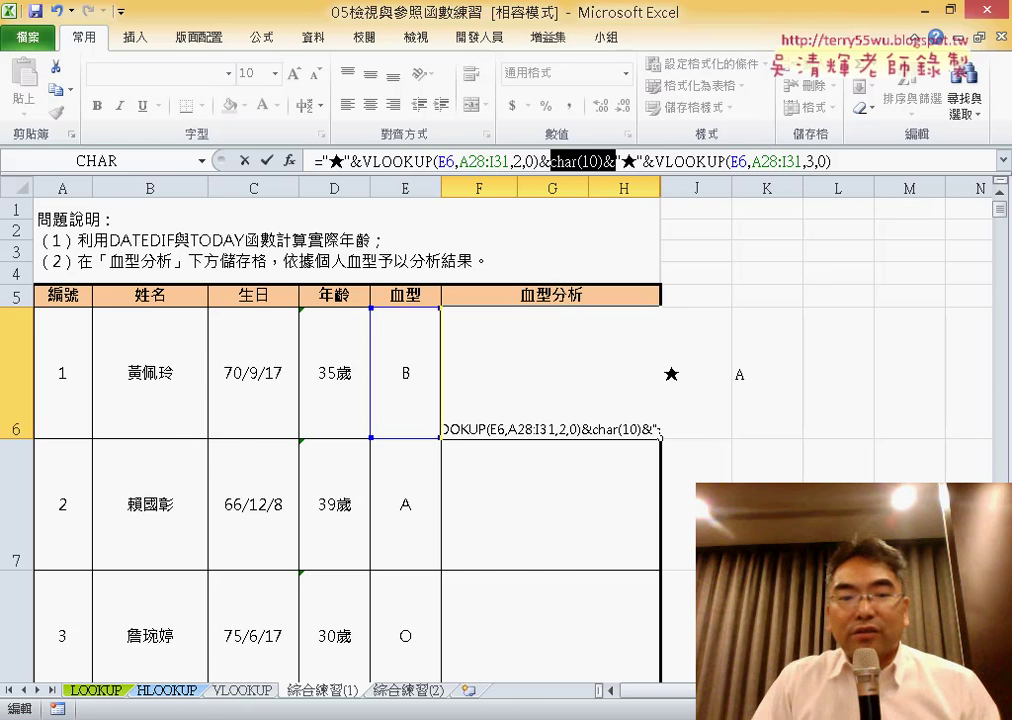
pyautogui.click(290, 541)
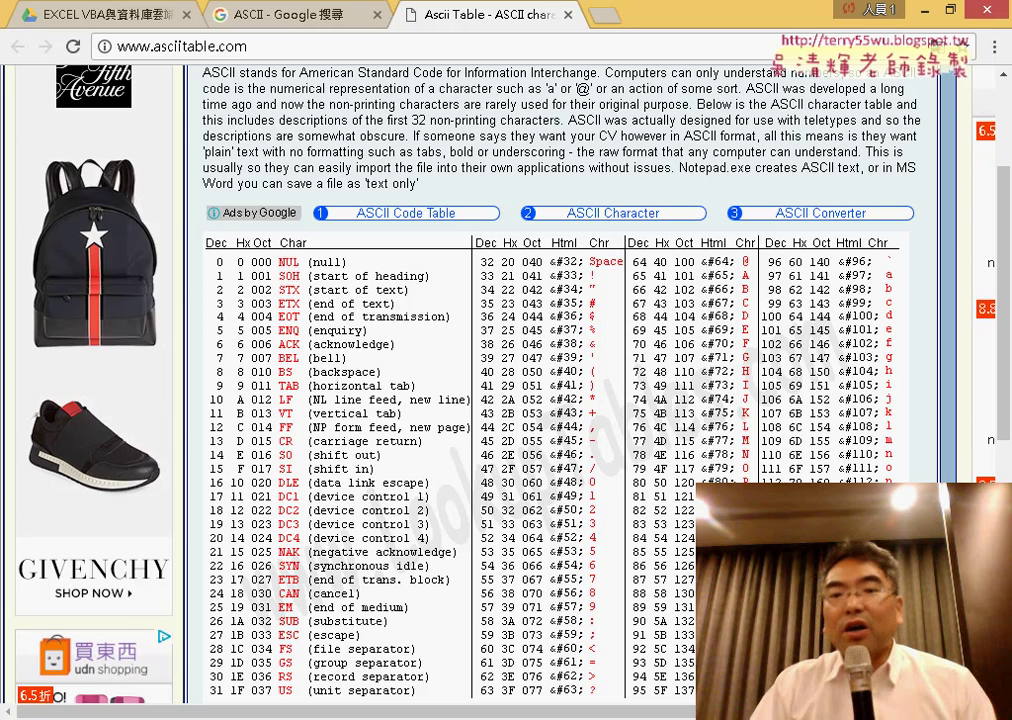
pyautogui.click(947, 20)
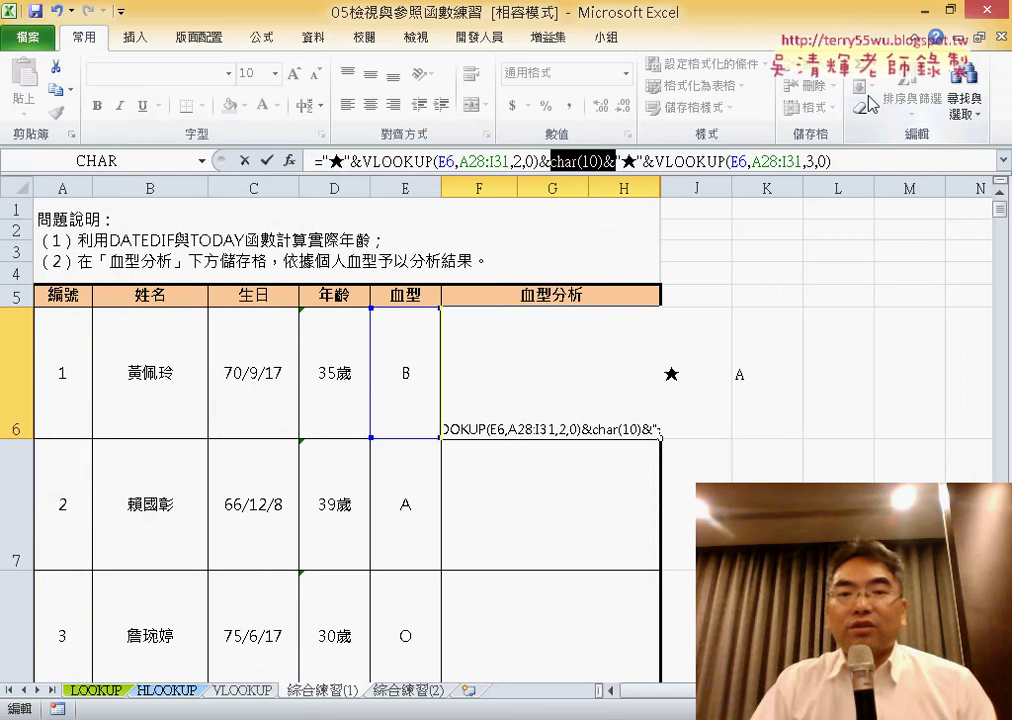
# Commit the CHAR(10) formula, left-align F6, and fill it down to F7:F8
pyautogui.click(267, 161)
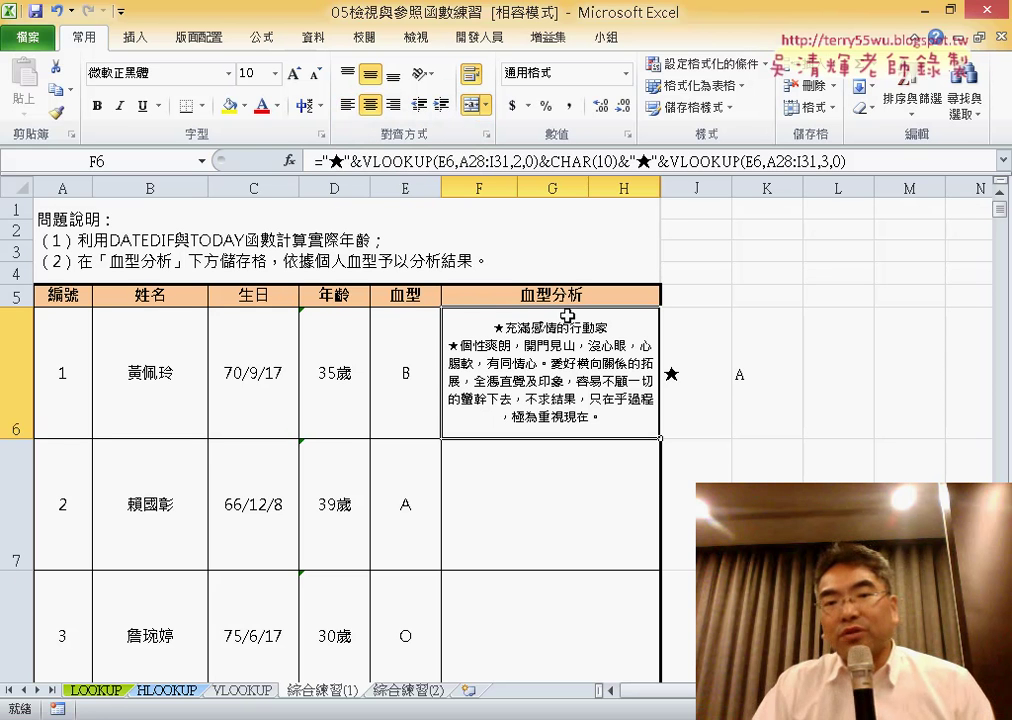
pyautogui.click(347, 106)
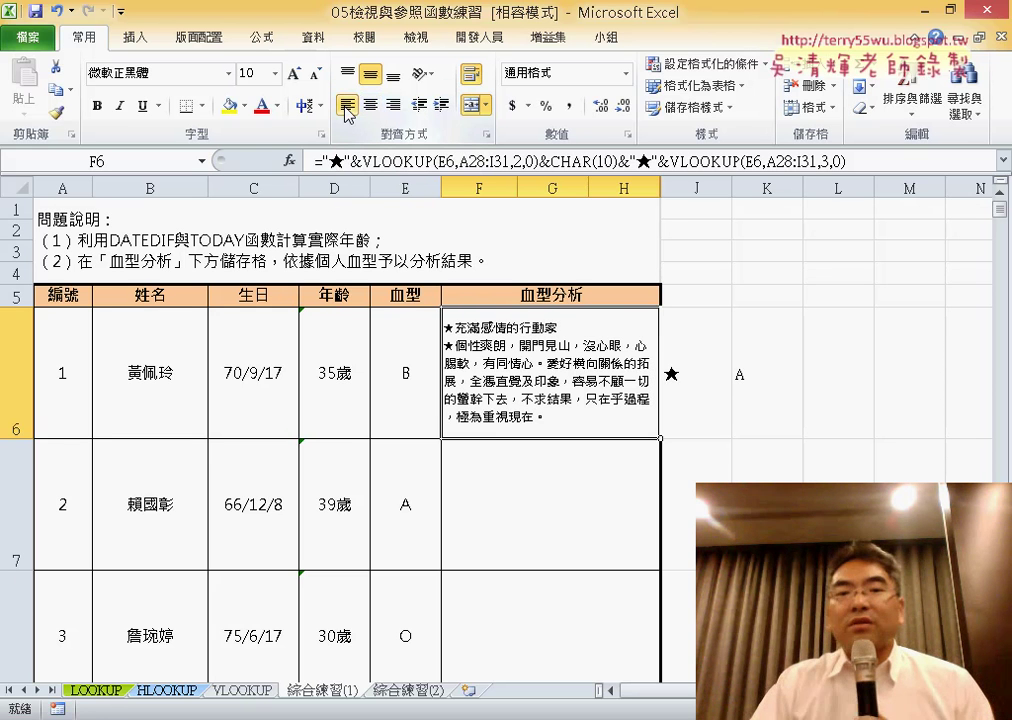
pyautogui.doubleClick(658, 437)
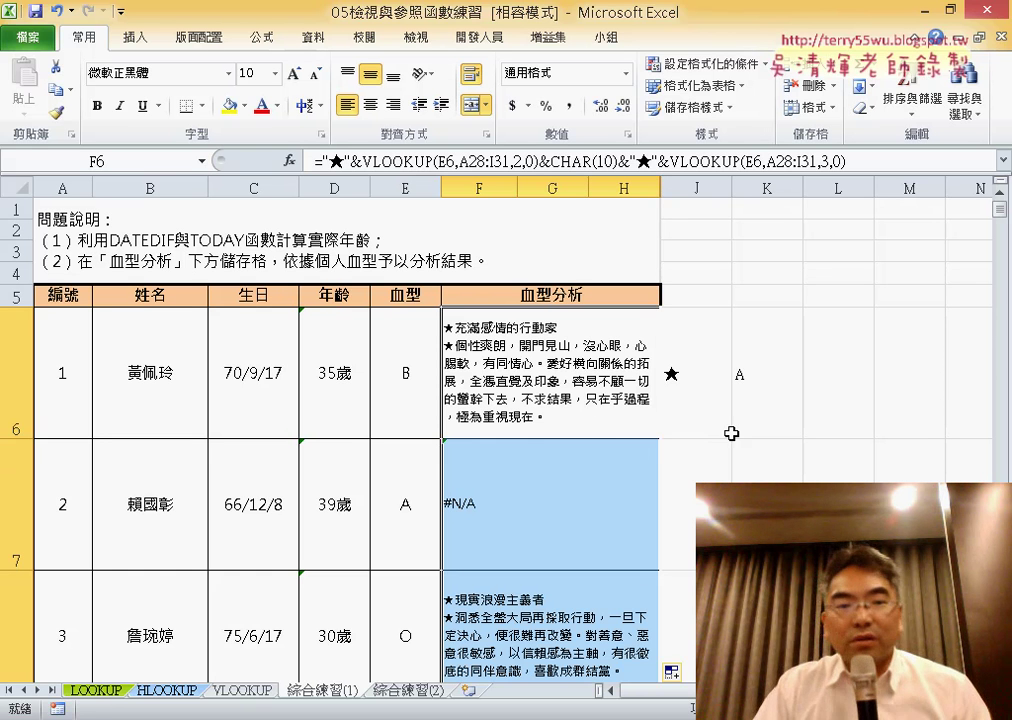
pyautogui.click(539, 403)
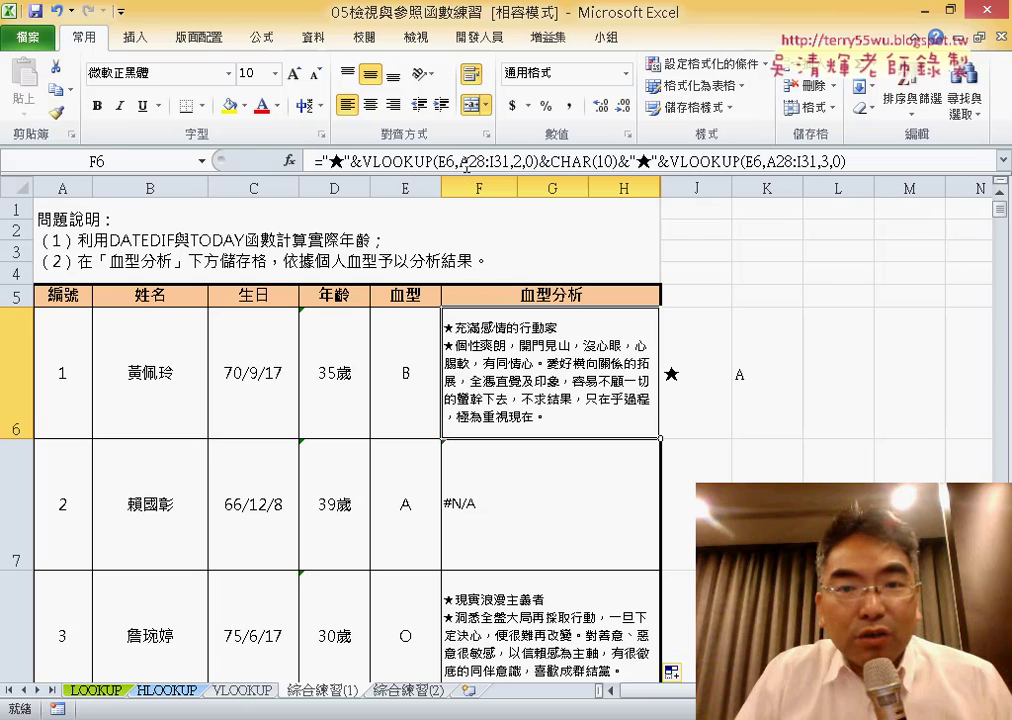
# Change both VLOOKUP ranges in F6's formula to A$28:I$31 and confirm
pyautogui.moveTo(459, 160); pyautogui.dragTo(478, 160)
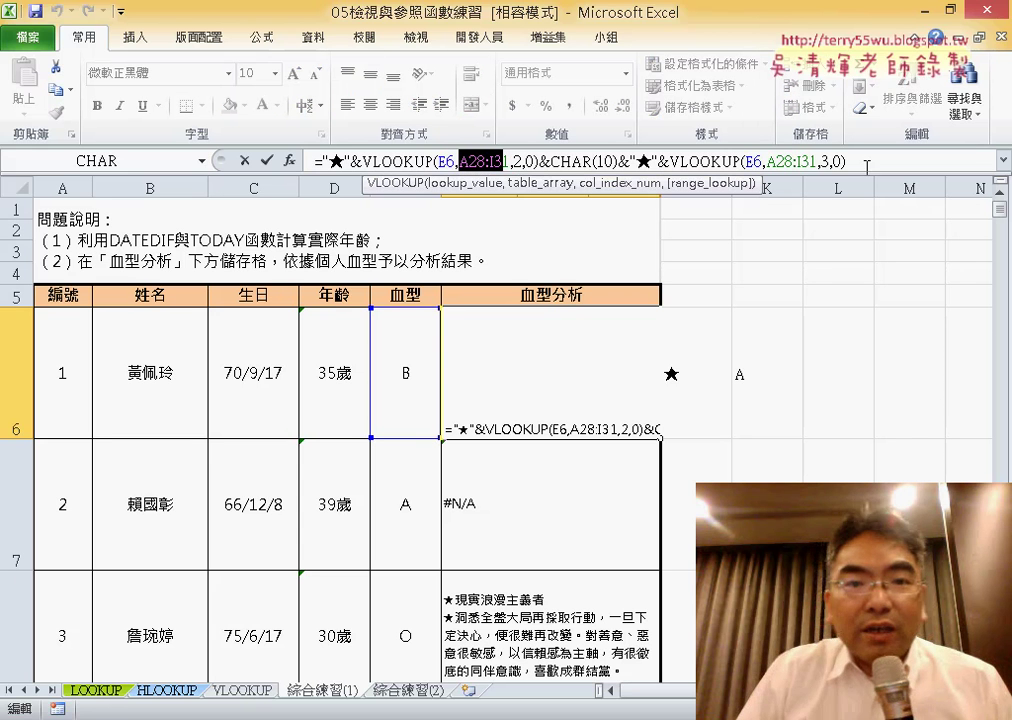
pyautogui.click(511, 160)
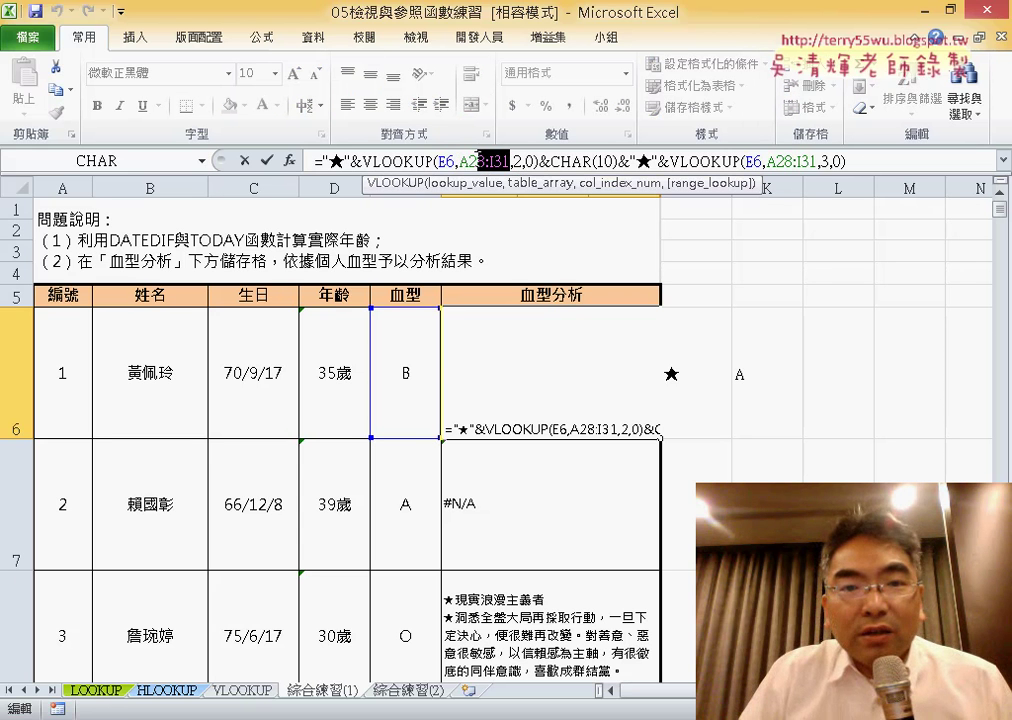
pyautogui.moveTo(480, 160); pyautogui.dragTo(459, 160)
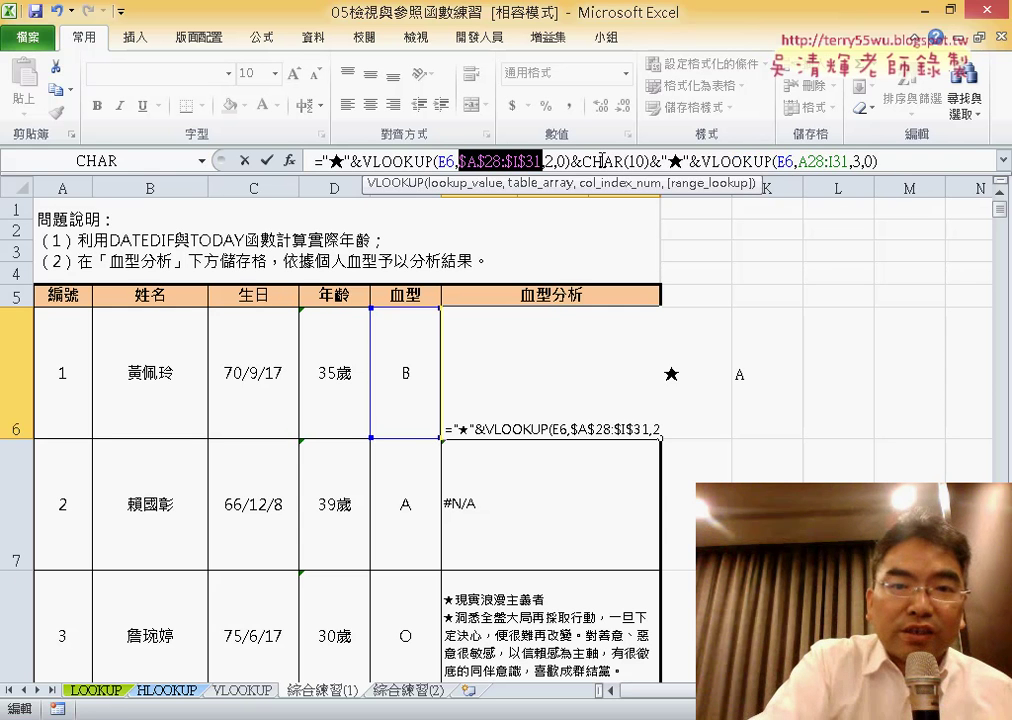
pyautogui.press('F4')
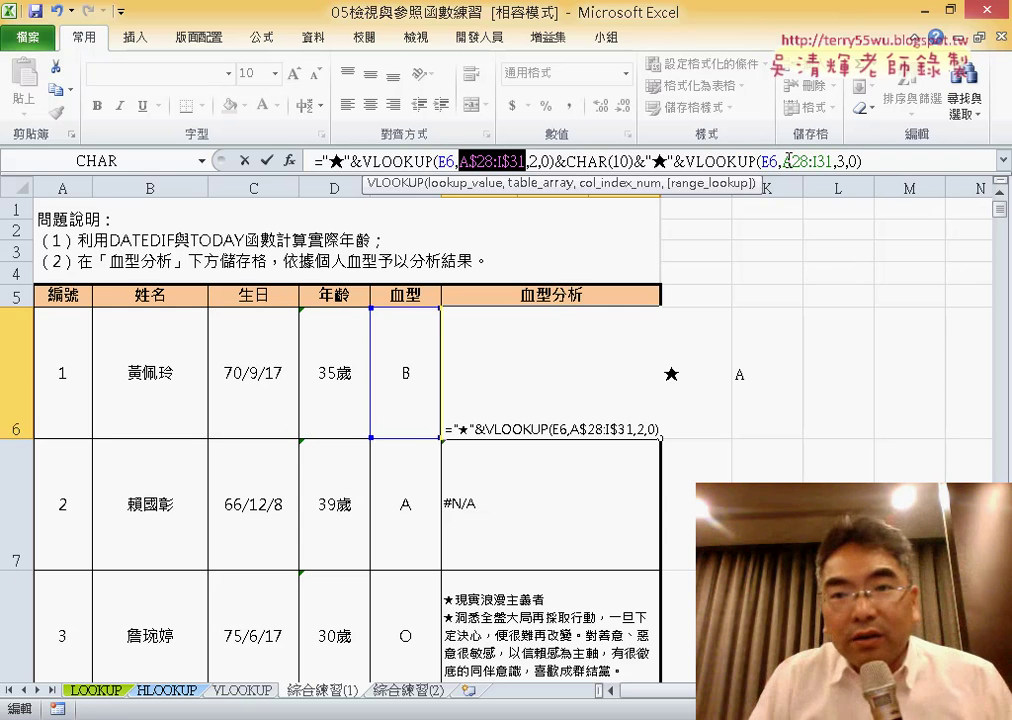
pyautogui.moveTo(782, 160); pyautogui.dragTo(833, 153)
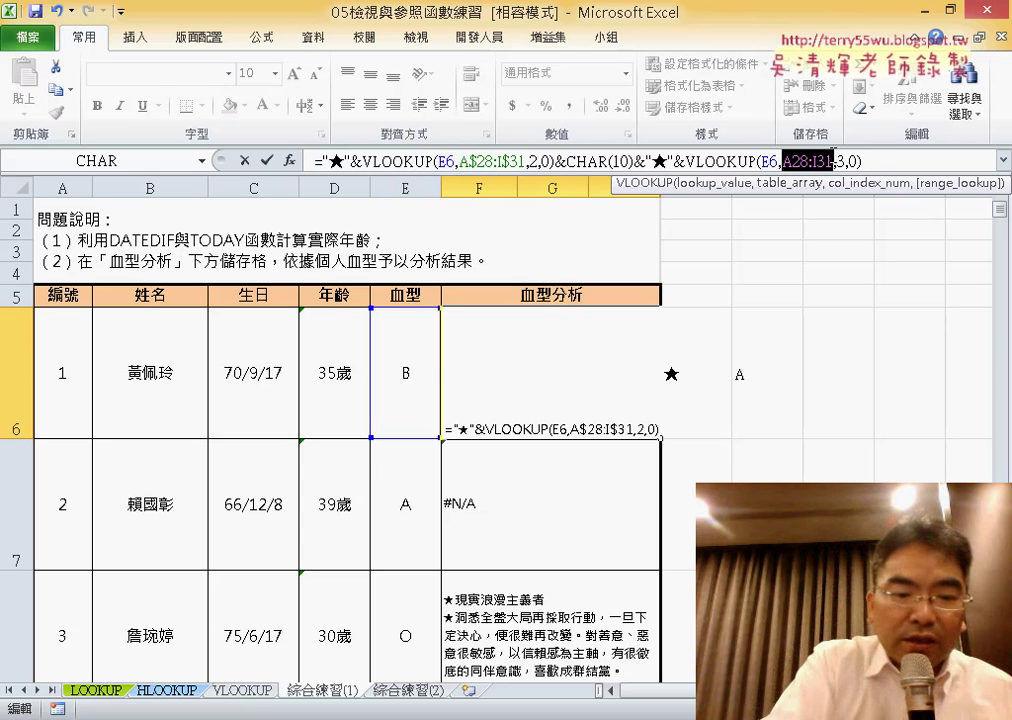
pyautogui.press('F4')
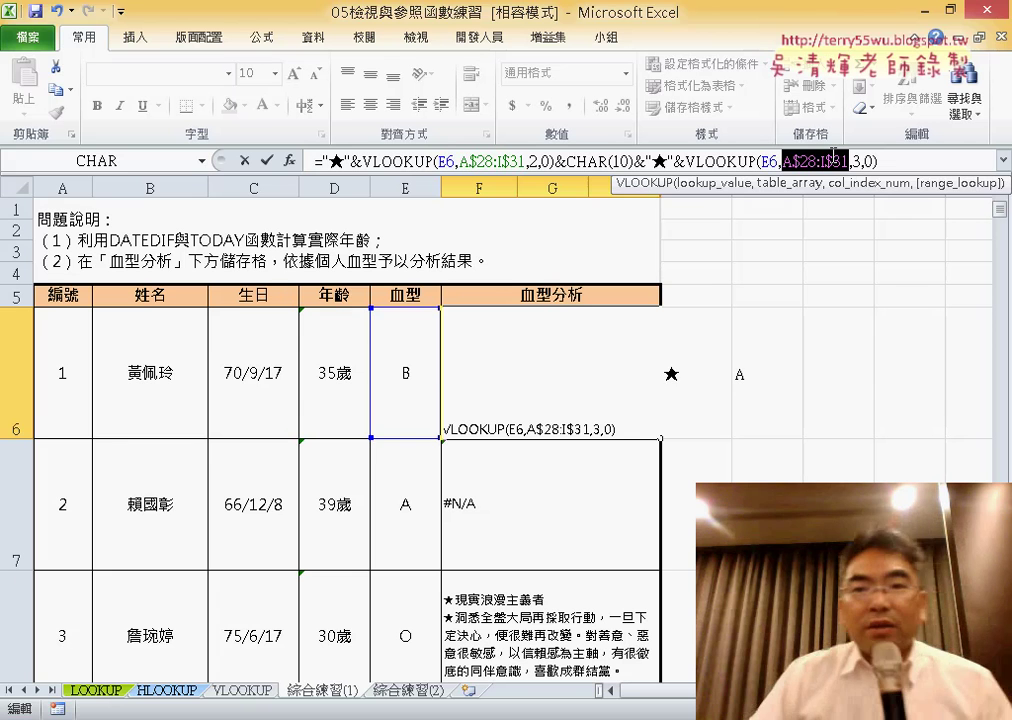
pyautogui.click(266, 160)
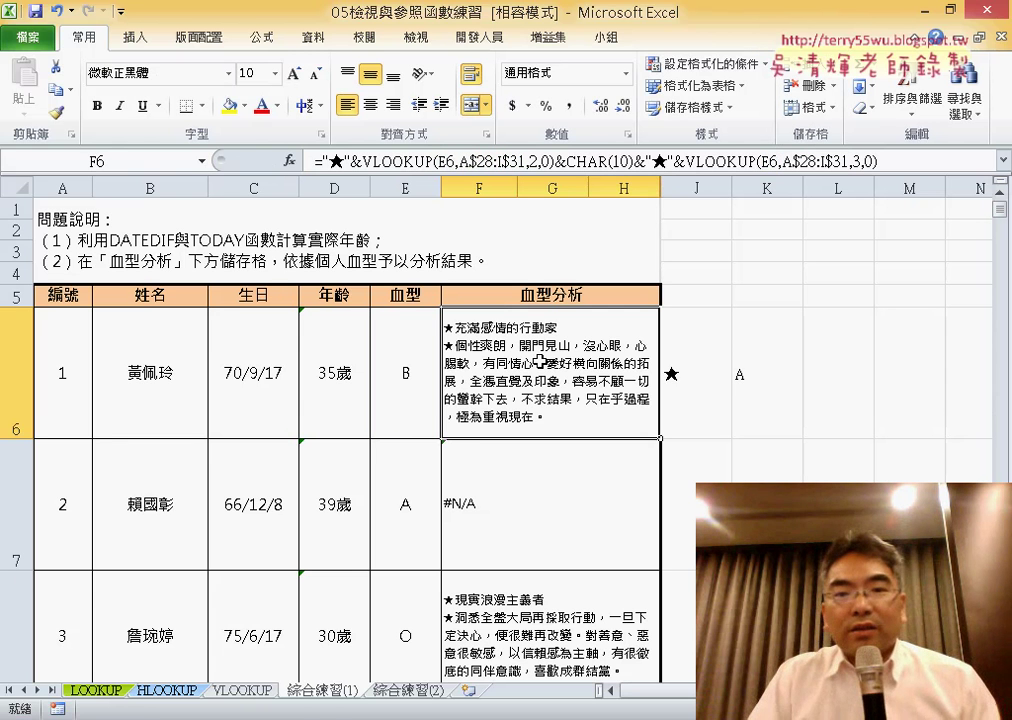
pyautogui.click(660, 437)
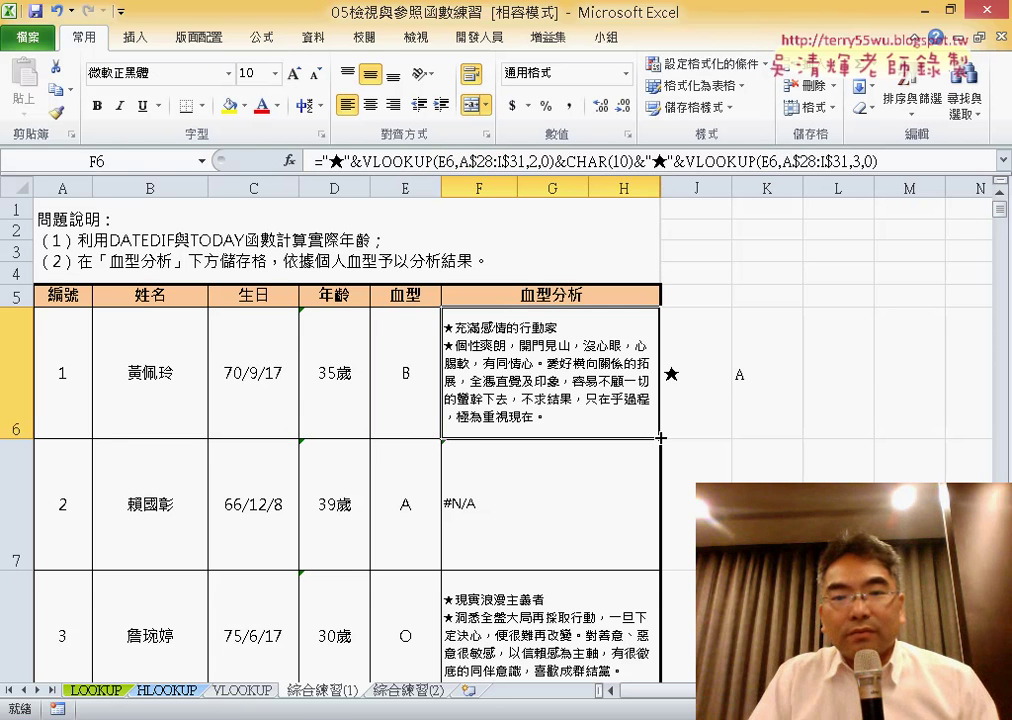
# Fill F6's corrected formula down to F8 so F7 shows the type A ★ title and description
pyautogui.moveTo(660, 437)
pyautogui.mouseDown()
pyautogui.moveTo(617, 460)
pyautogui.moveTo(628, 598)
pyautogui.mouseUp()
pyautogui.scroll(7, 693, 486)
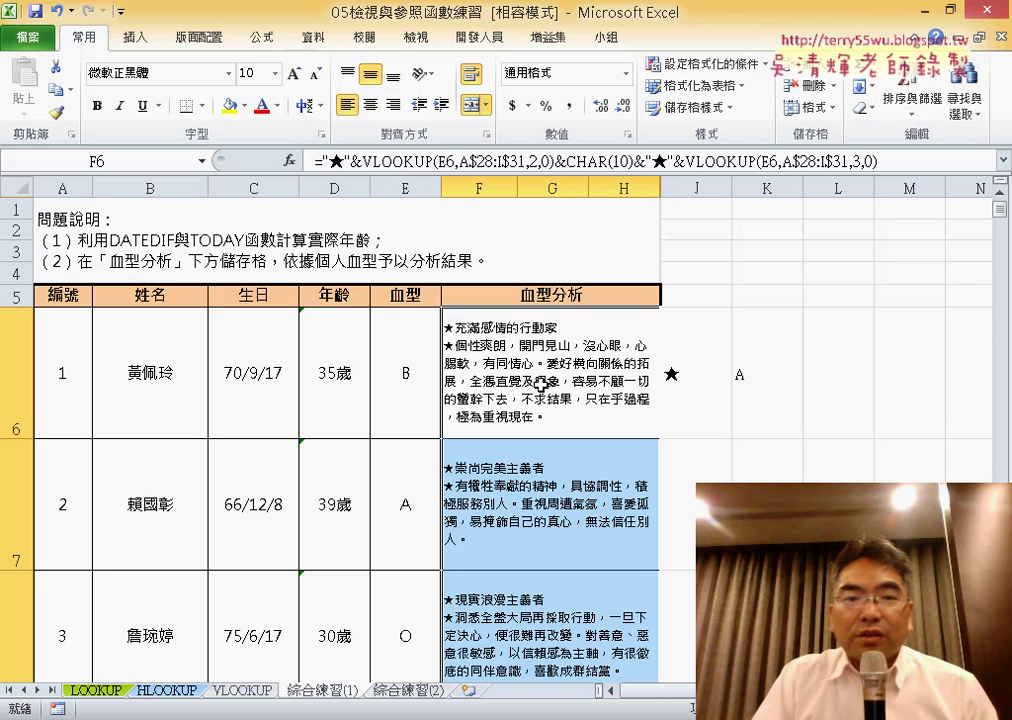
# Reopen F6's formula for editing and highlight the CHAR(10) line break between title and description
pyautogui.click(392, 161)
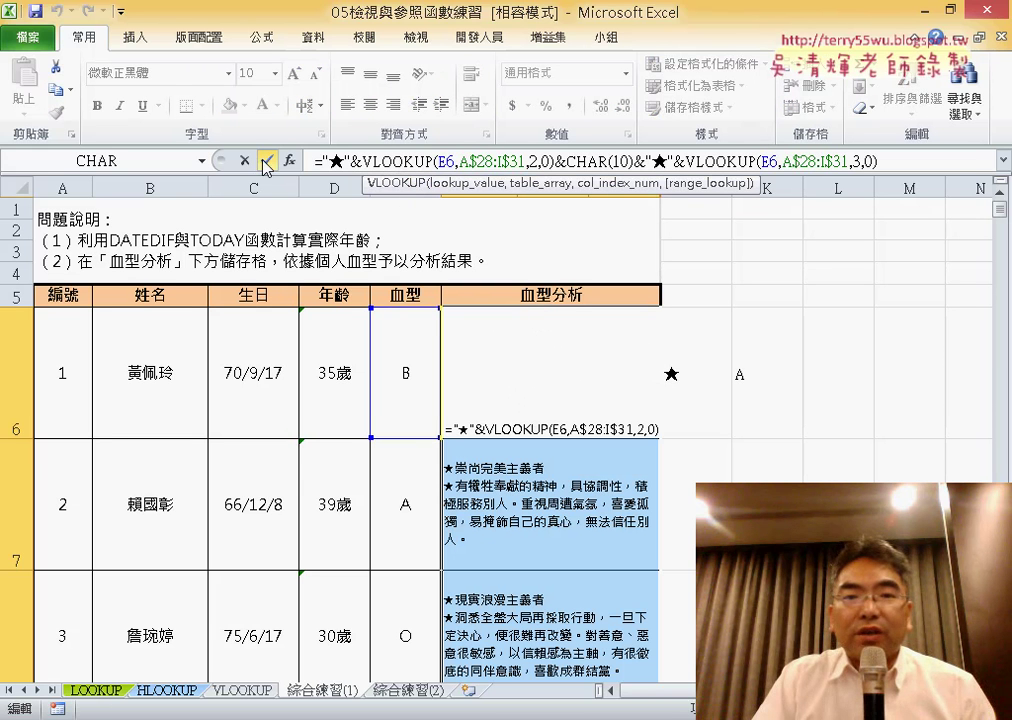
pyautogui.moveTo(563, 161); pyautogui.dragTo(617, 161)
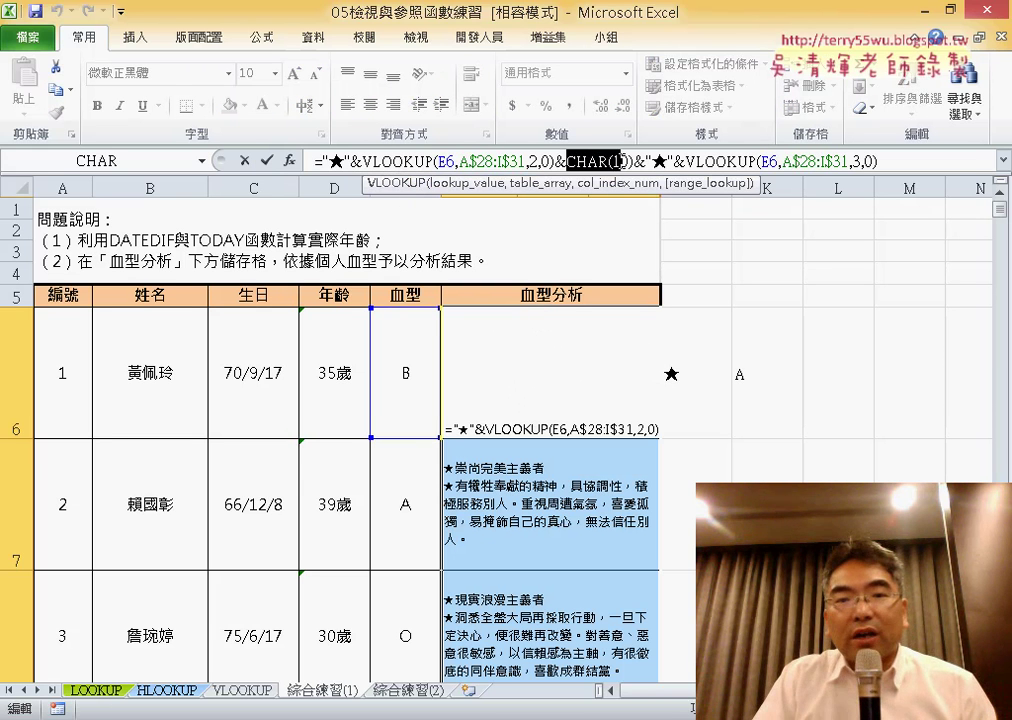